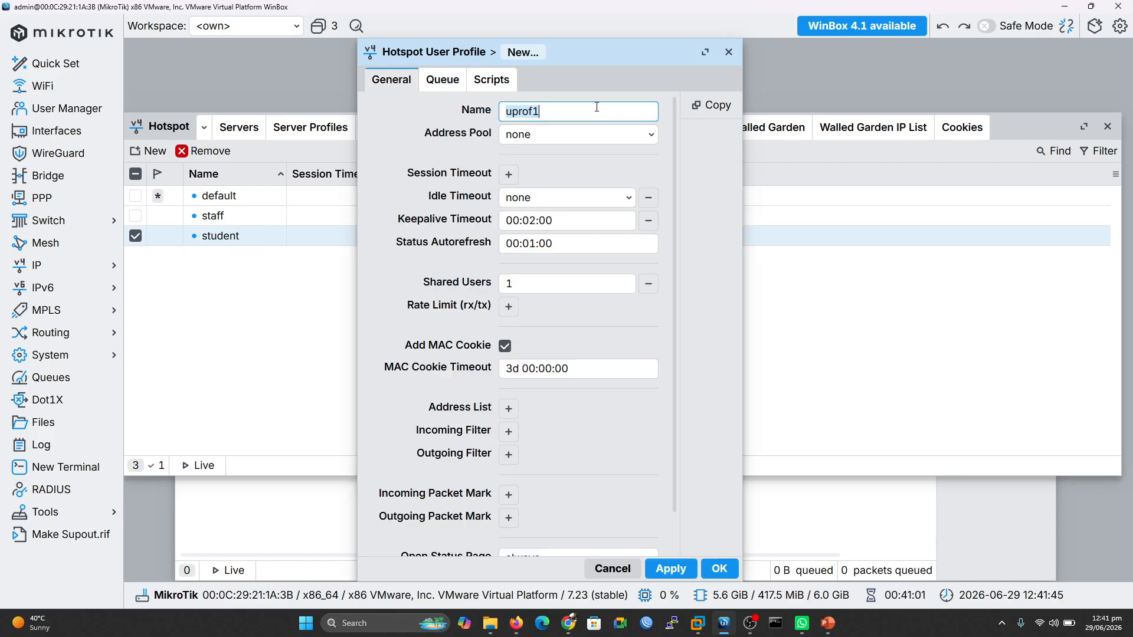
# - Create the hotspot user profile Trail-user with address pool hs-pool-3 and a 2M/2M rate limit
pyautogui.write('Trail')
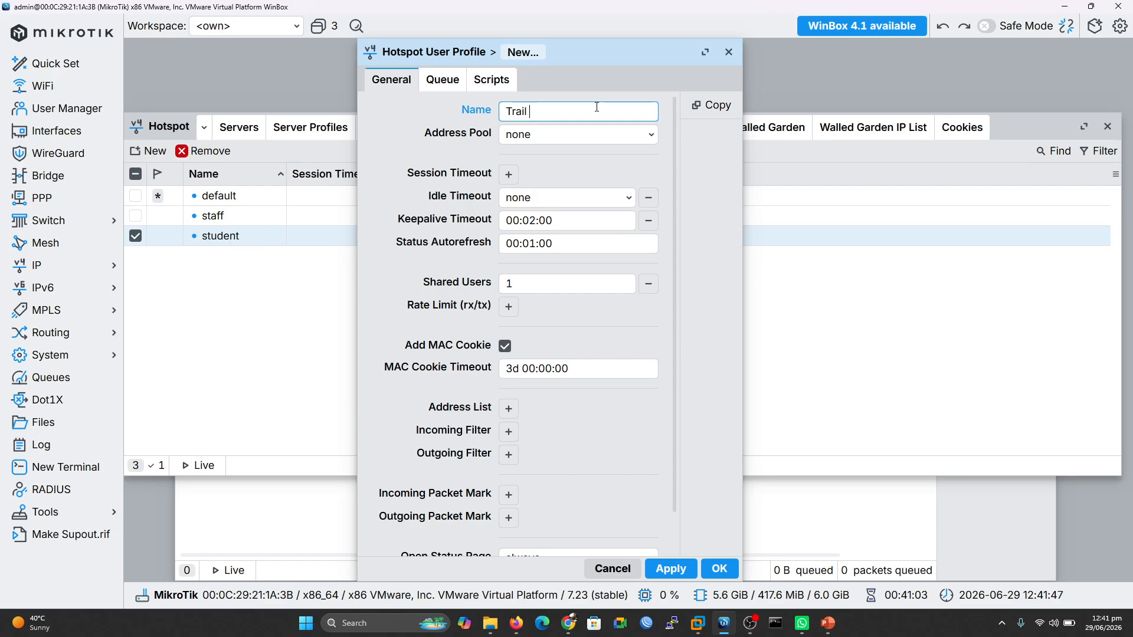
pyautogui.write('-user')
pyautogui.click(576, 135)
pyautogui.click(529, 155)
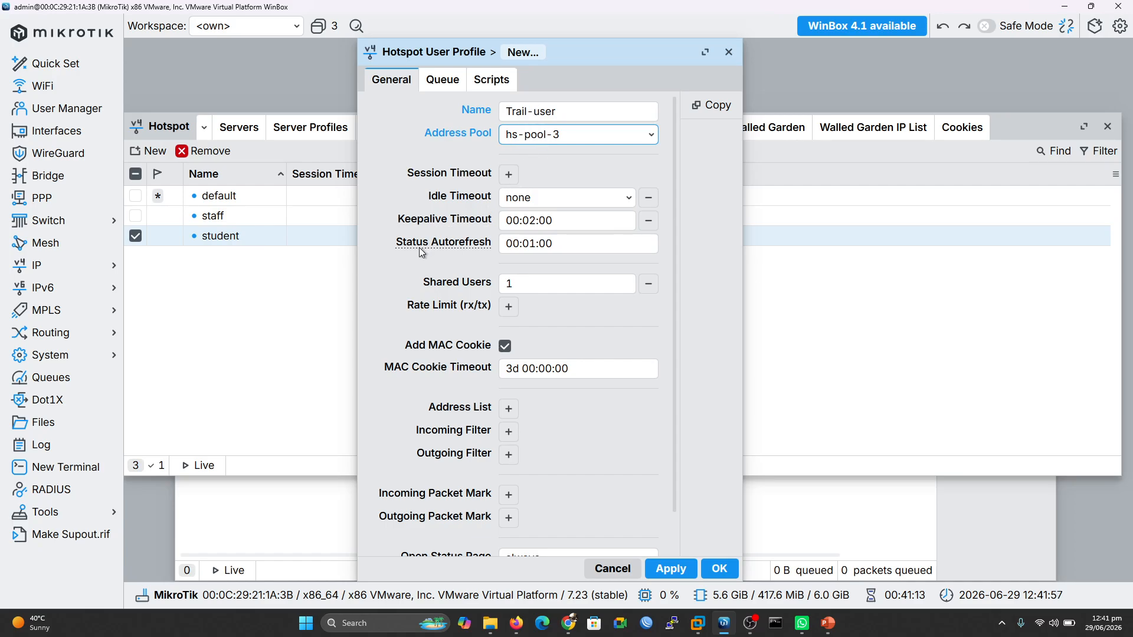
pyautogui.click(508, 307)
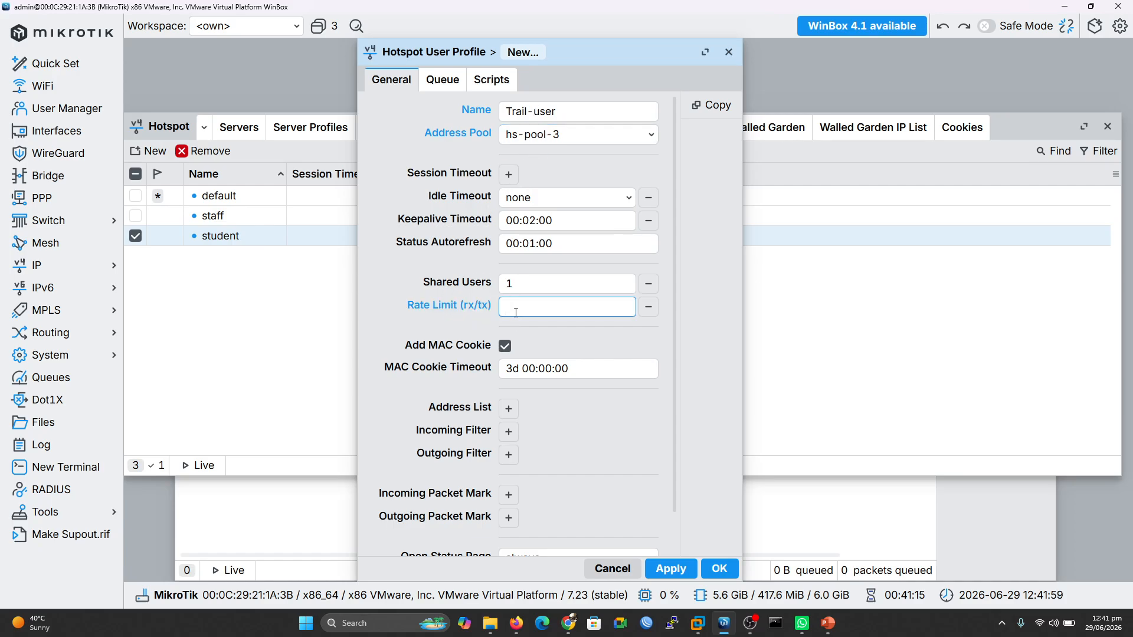
pyautogui.write('2M/2M')
pyautogui.moveTo(673, 415); pyautogui.dragTo(671, 456)
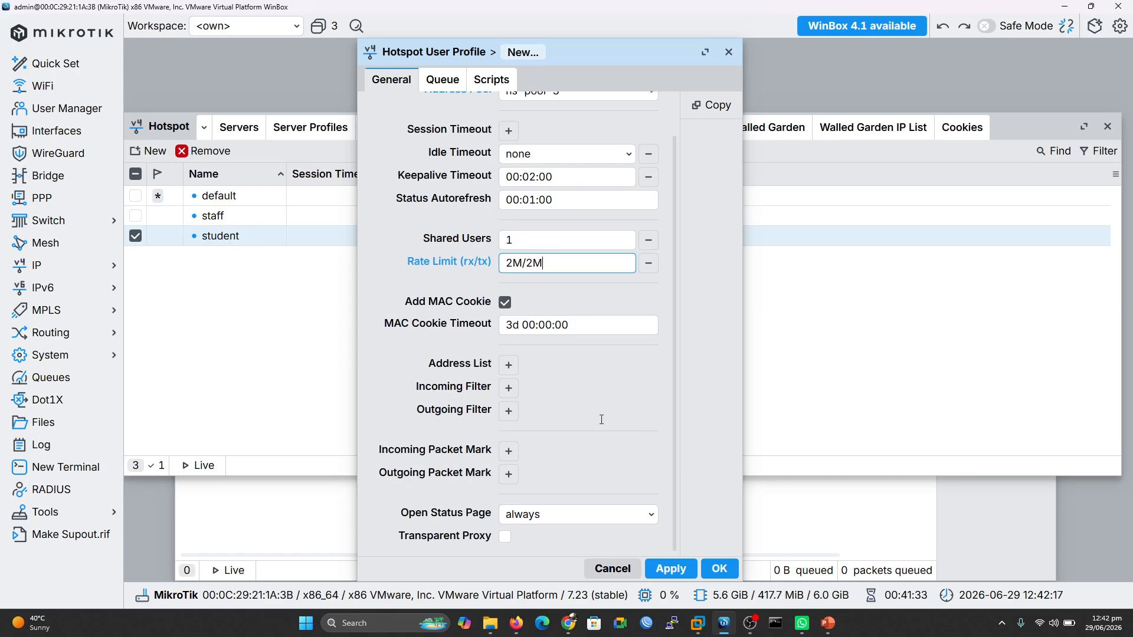
pyautogui.click(663, 567)
pyautogui.click(719, 569)
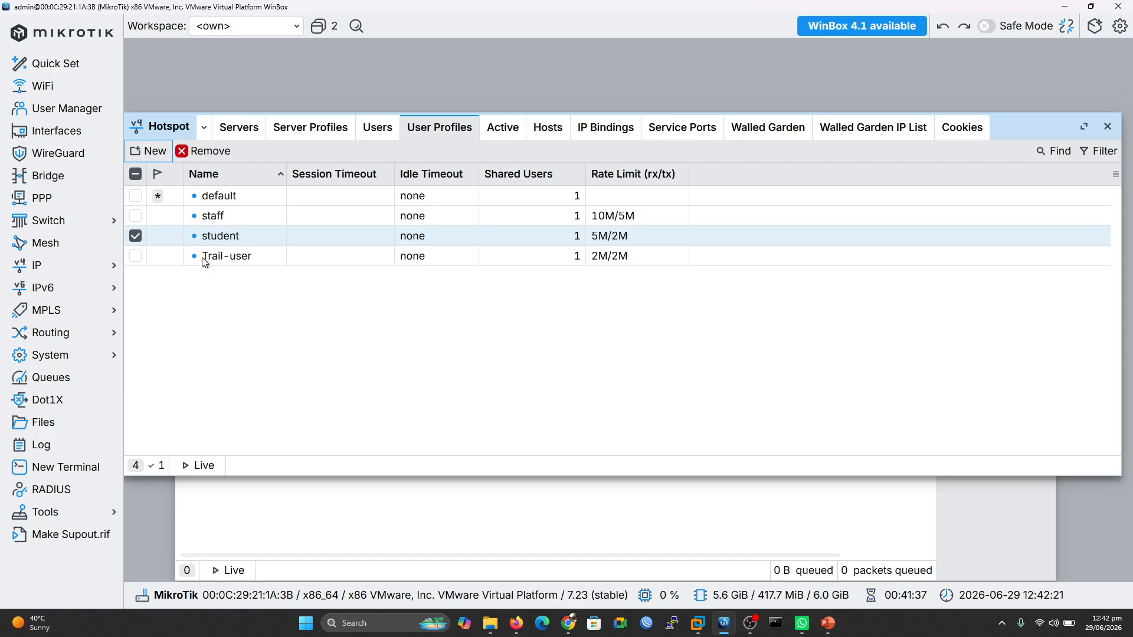
# - Switch to the Tiny 11 virtual machine in VMware Workstation and examine the login options on the hotspot login page
pyautogui.click(324, 135)
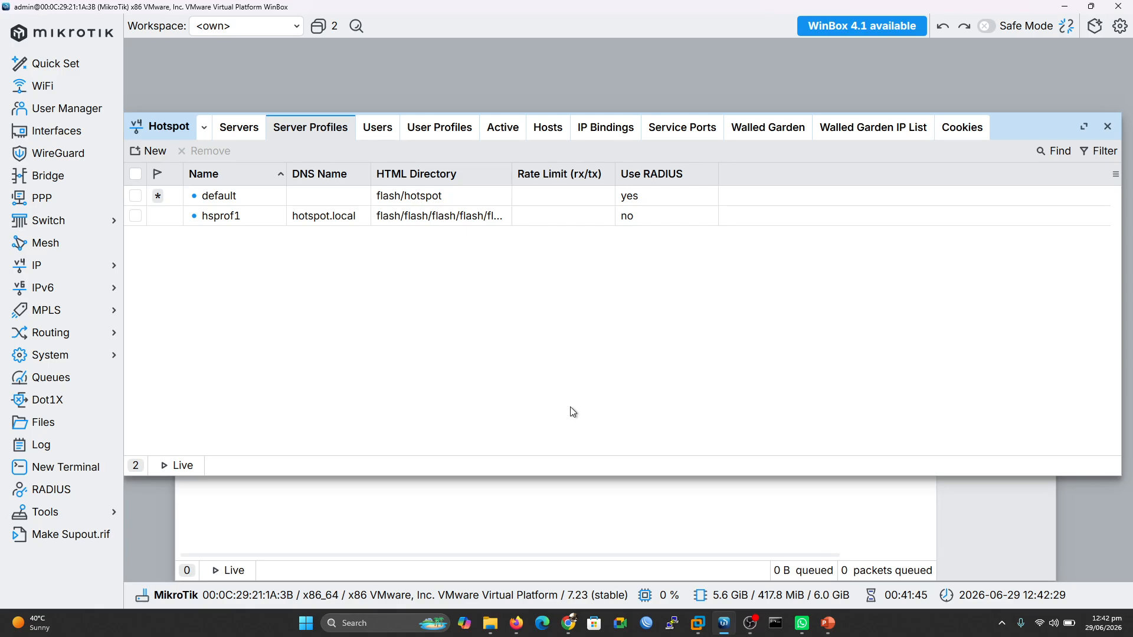
pyautogui.click(698, 623)
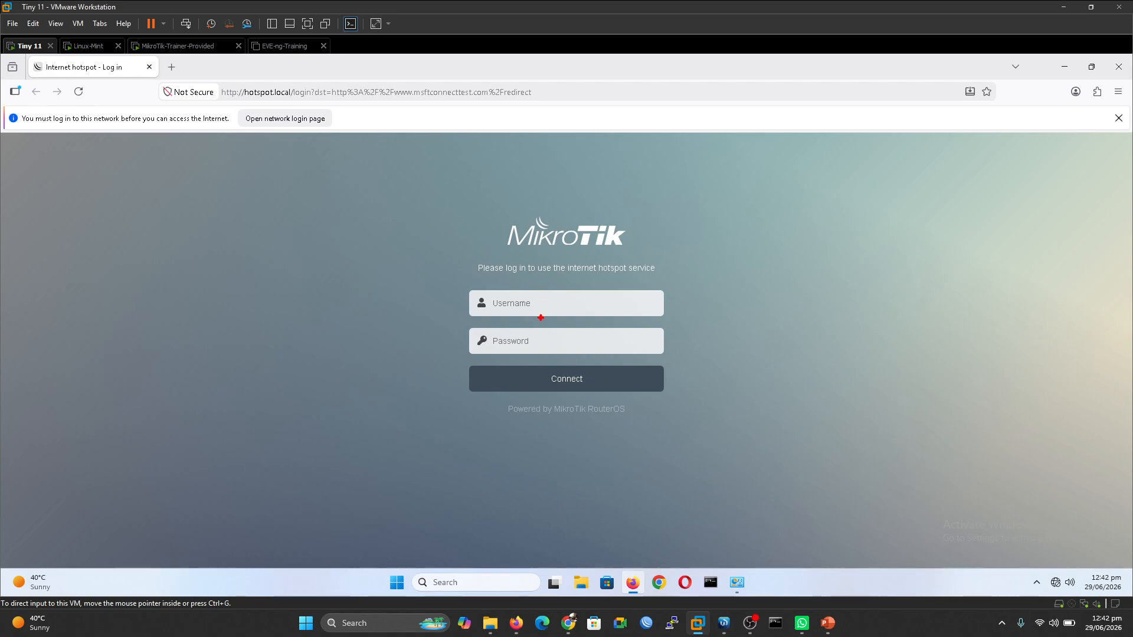
pyautogui.moveTo(555, 298); pyautogui.dragTo(571, 293)
pyautogui.moveTo(555, 337); pyautogui.dragTo(578, 333)
pyautogui.moveTo(486, 274); pyautogui.dragTo(660, 278)
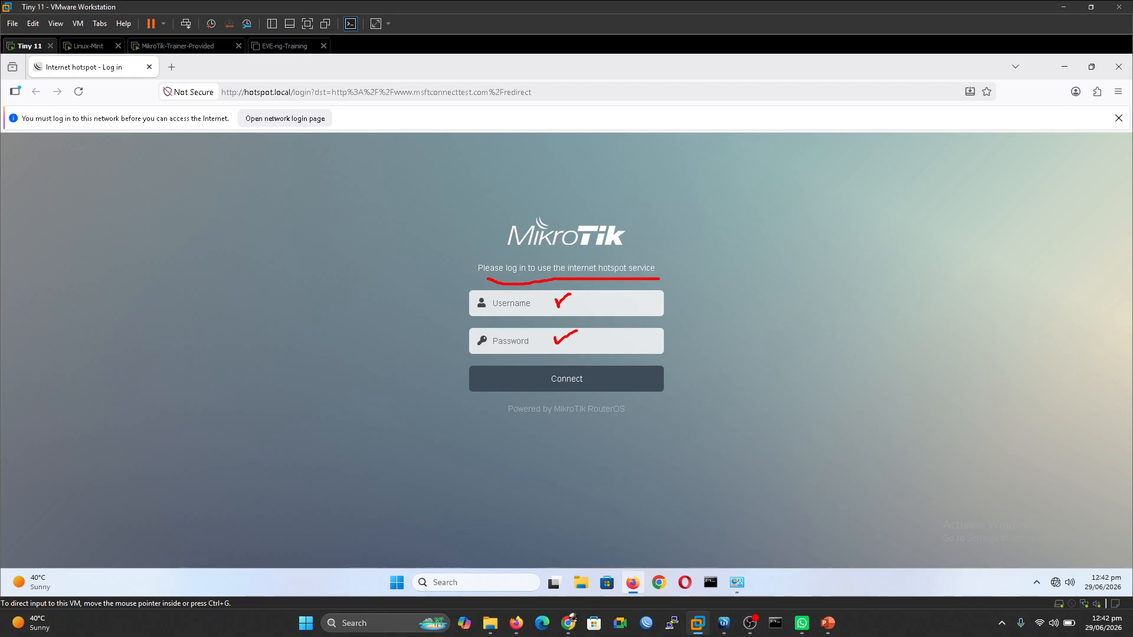
pyautogui.moveTo(675, 319); pyautogui.dragTo(704, 307)
pyautogui.moveTo(682, 382); pyautogui.dragTo(707, 370)
pyautogui.press('Escape')
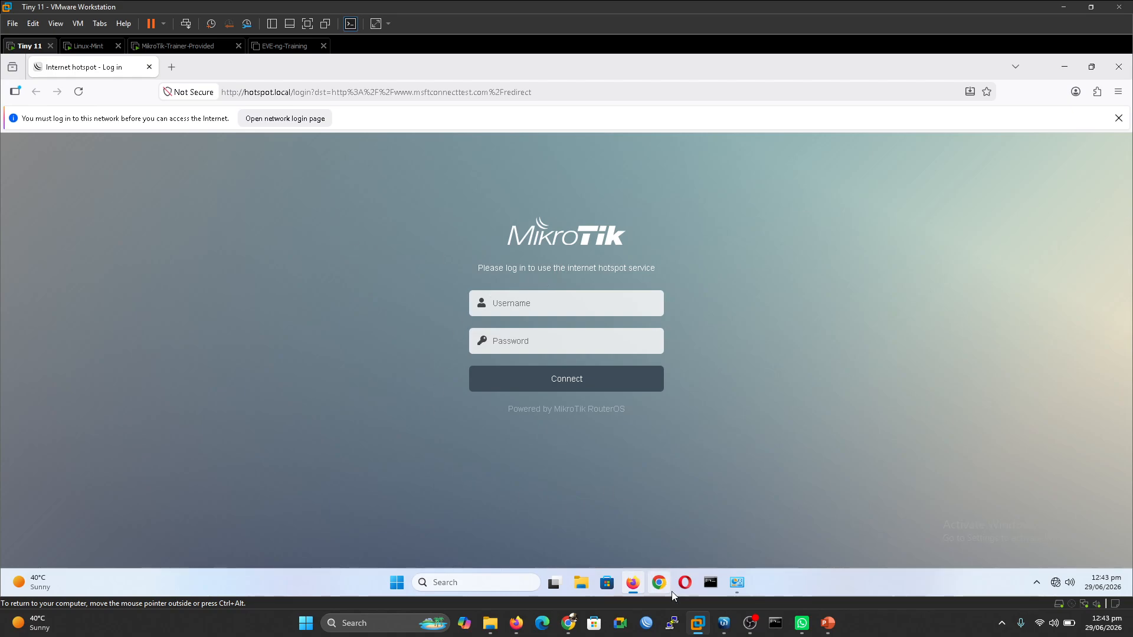
# - Switch to WinBox and enable Trial as a login method in the hsprof1 hotspot server profile
pyautogui.click(723, 623)
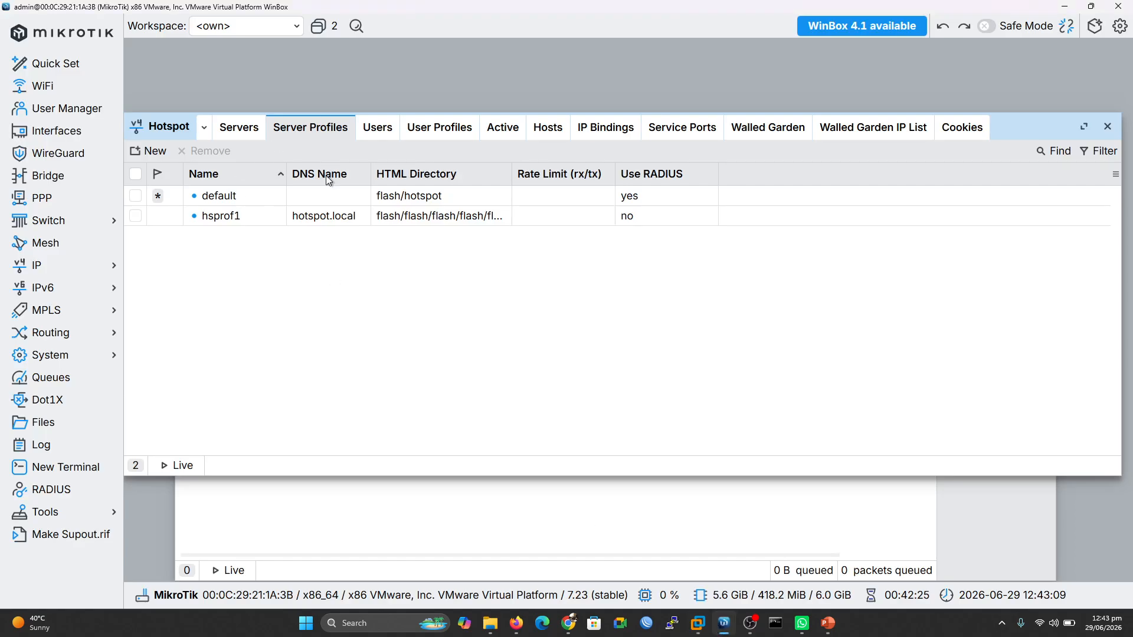
pyautogui.doubleClick(328, 219)
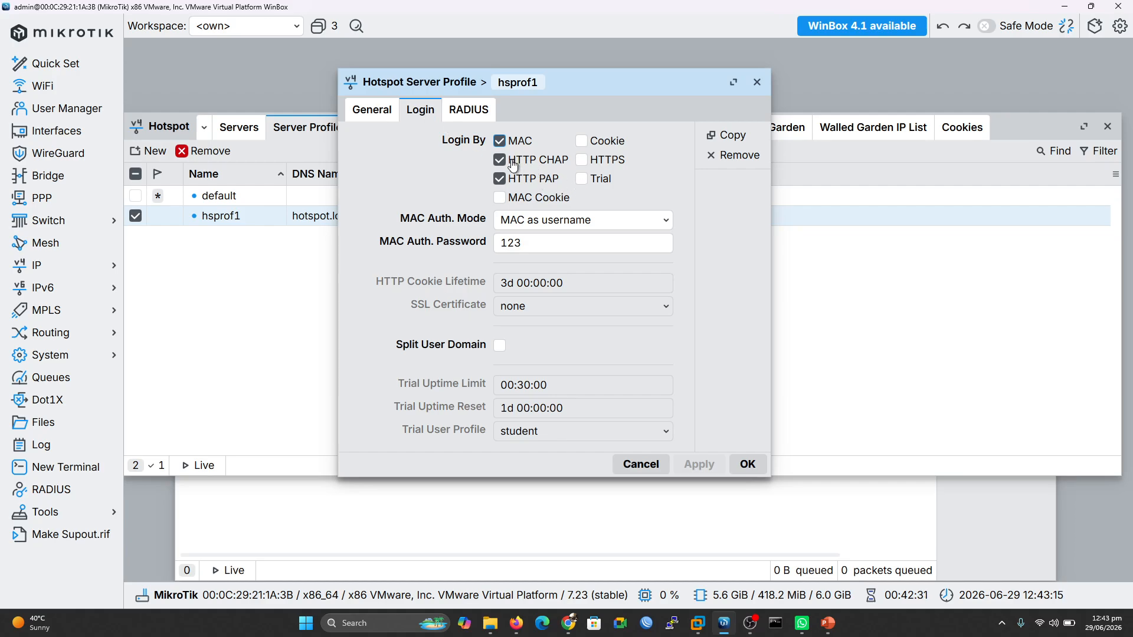
pyautogui.click(590, 183)
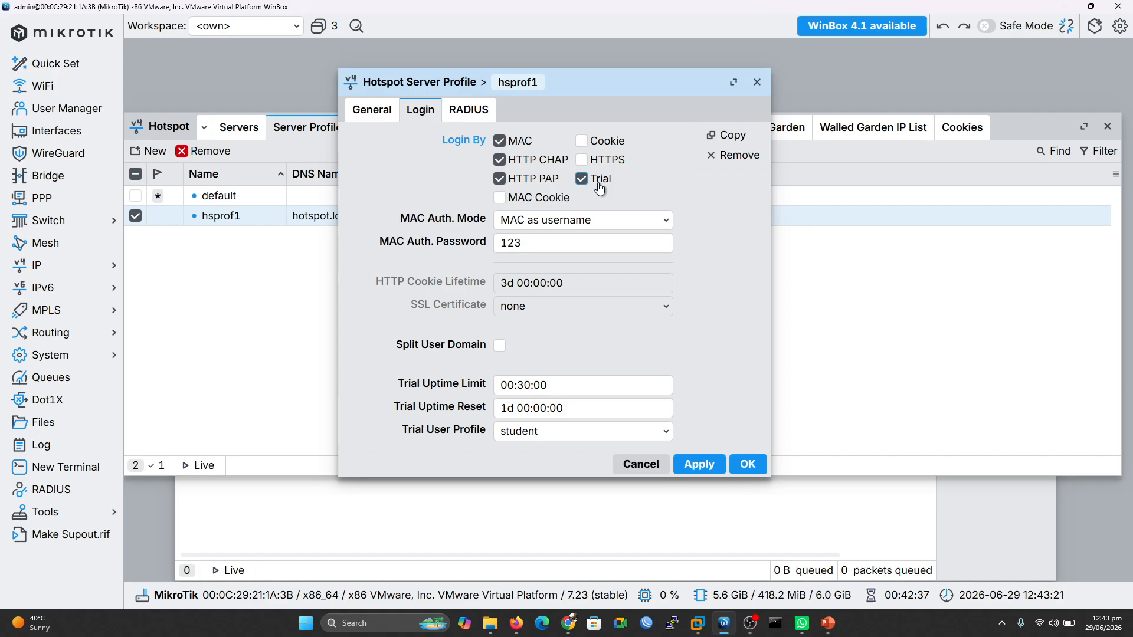
pyautogui.click(699, 464)
pyautogui.click(746, 463)
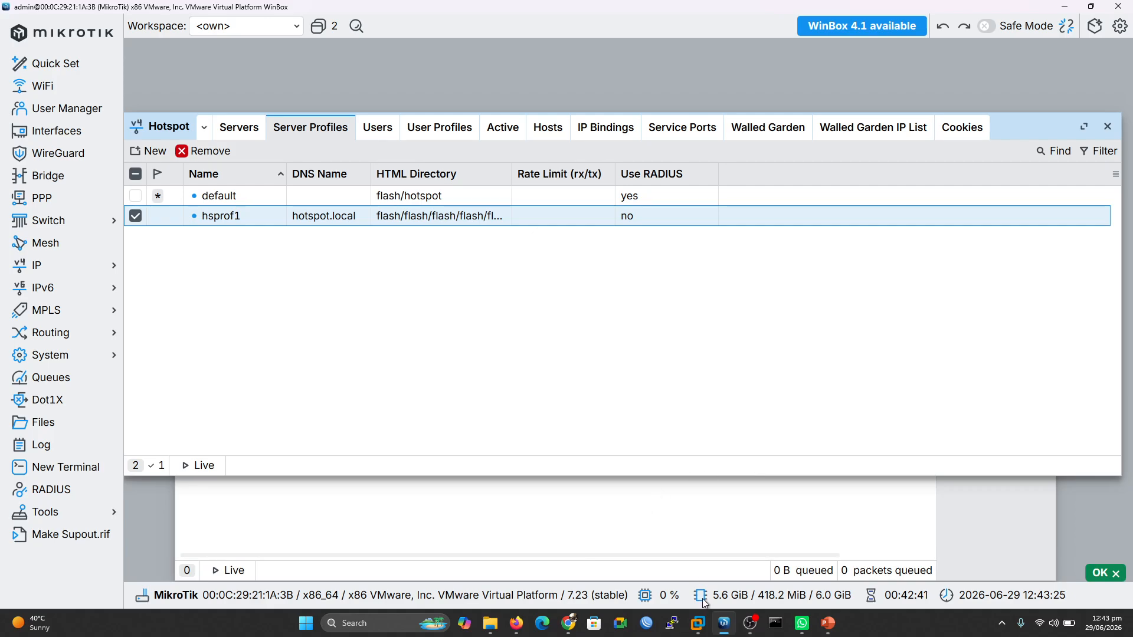
# - Switch to the Tiny 11 virtual machine and reload the hotspot login page to check for a free trial offer
pyautogui.click(698, 623)
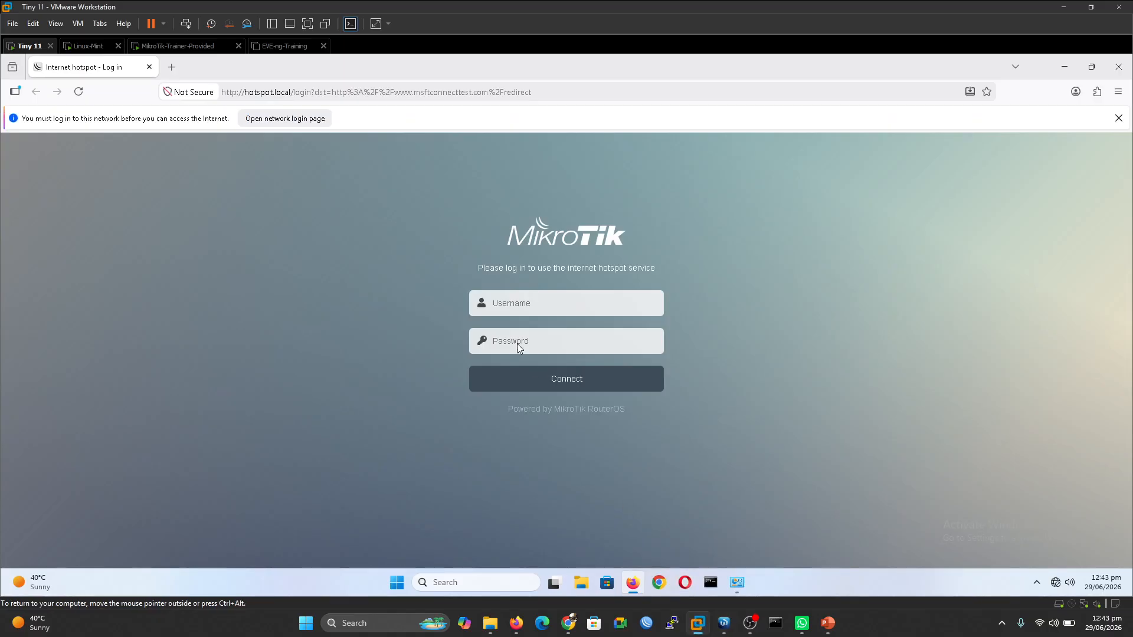
pyautogui.click(79, 92)
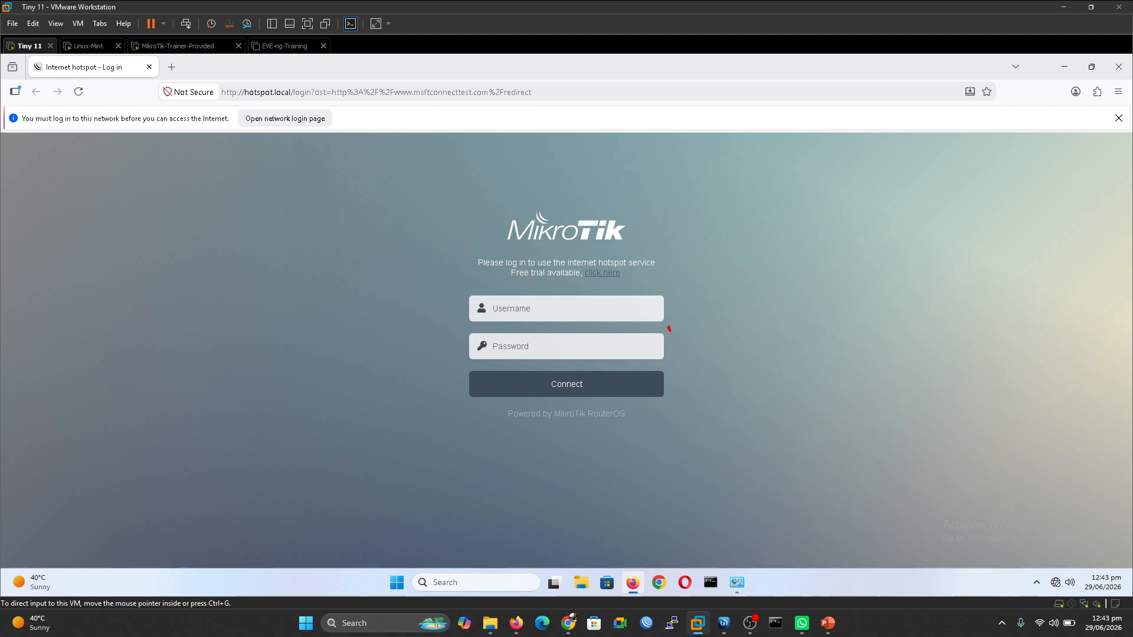
pyautogui.moveTo(668, 329); pyautogui.dragTo(692, 320)
pyautogui.moveTo(519, 285); pyautogui.dragTo(614, 288)
pyautogui.press('Escape')
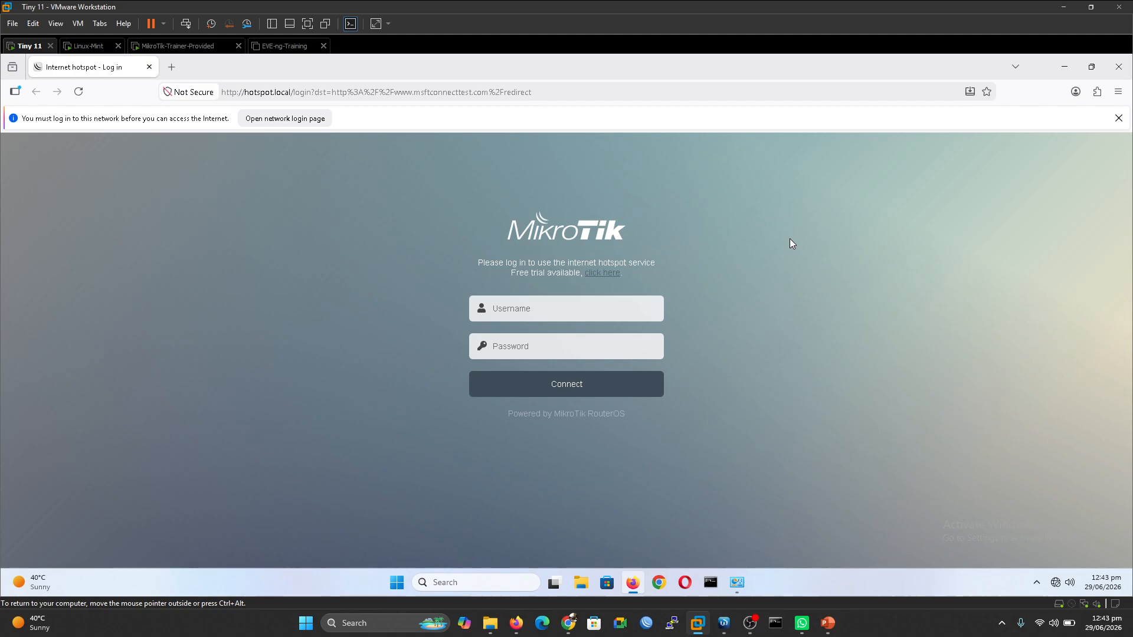
# - Enlarge the hotspot login page to 130% and start the free trial from its link
pyautogui.hotkey('ctrl', '+')
pyautogui.hotkey('ctrl', '+')
pyautogui.hotkey('ctrl', '+')
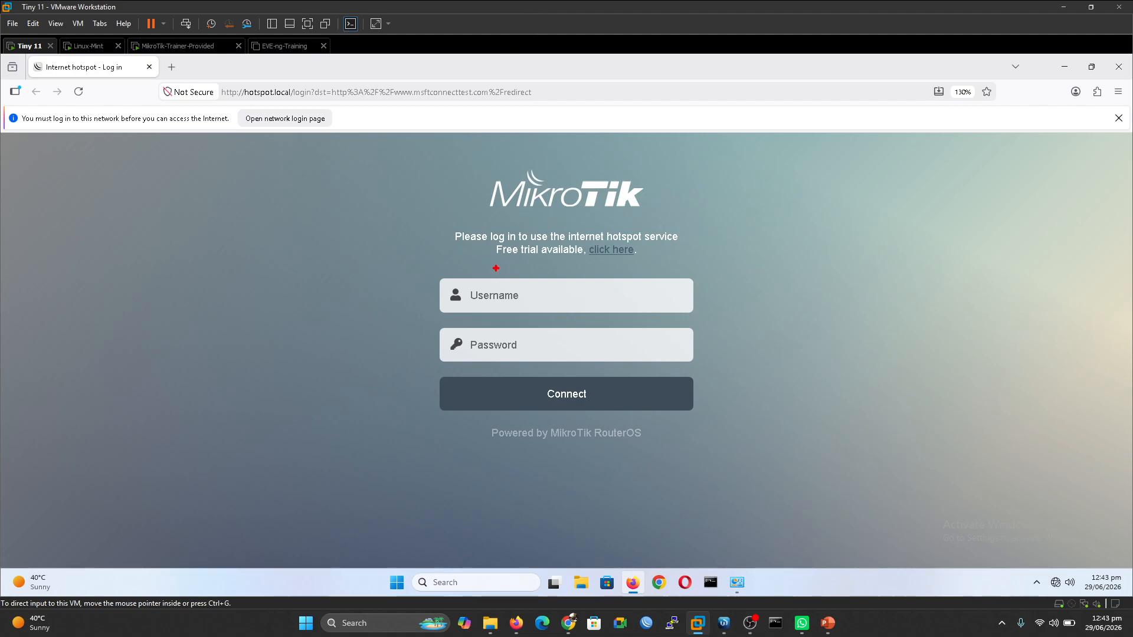
pyautogui.moveTo(504, 263); pyautogui.dragTo(645, 266)
pyautogui.press('Escape')
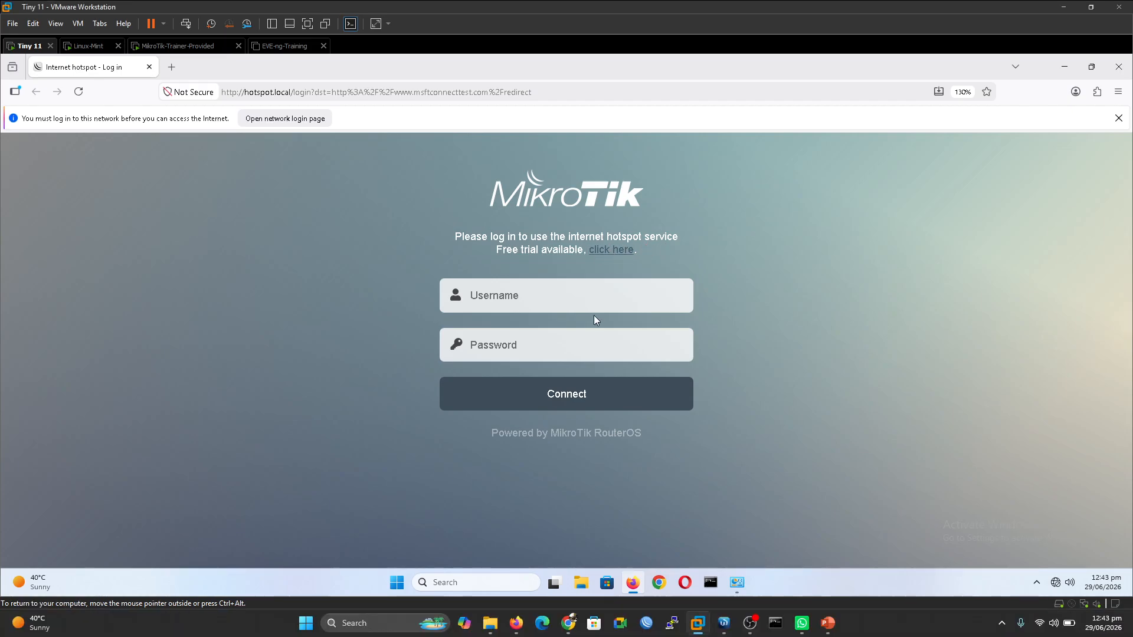
pyautogui.click(614, 250)
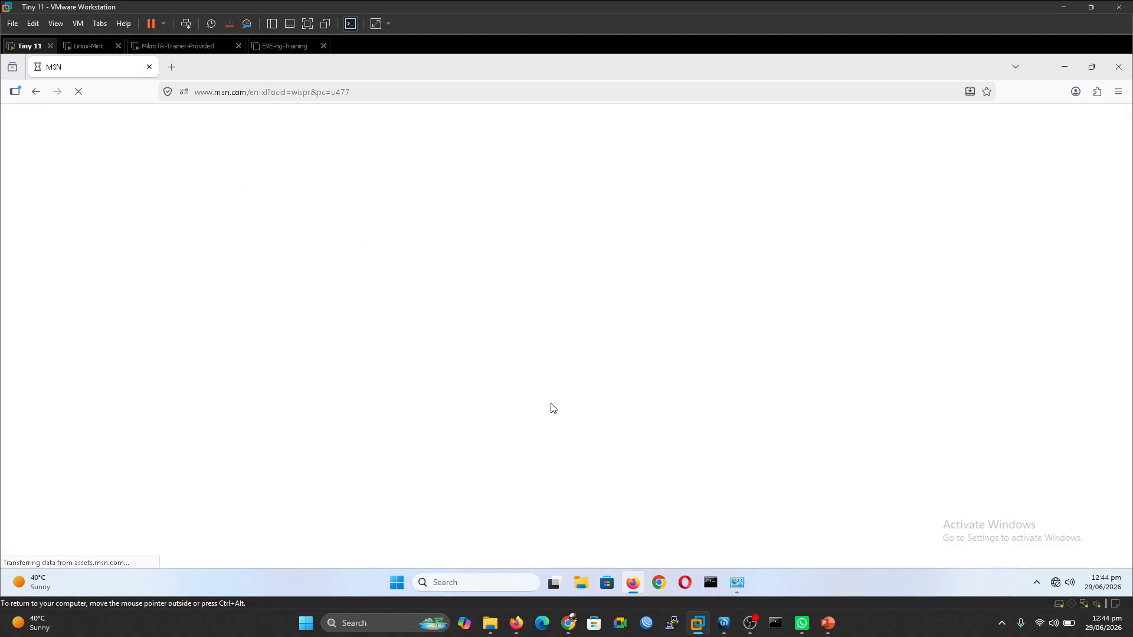
# - Switch to WinBox and inspect the trial client's active session and its hotspot user entry, widening the MAC Address column
pyautogui.click(724, 623)
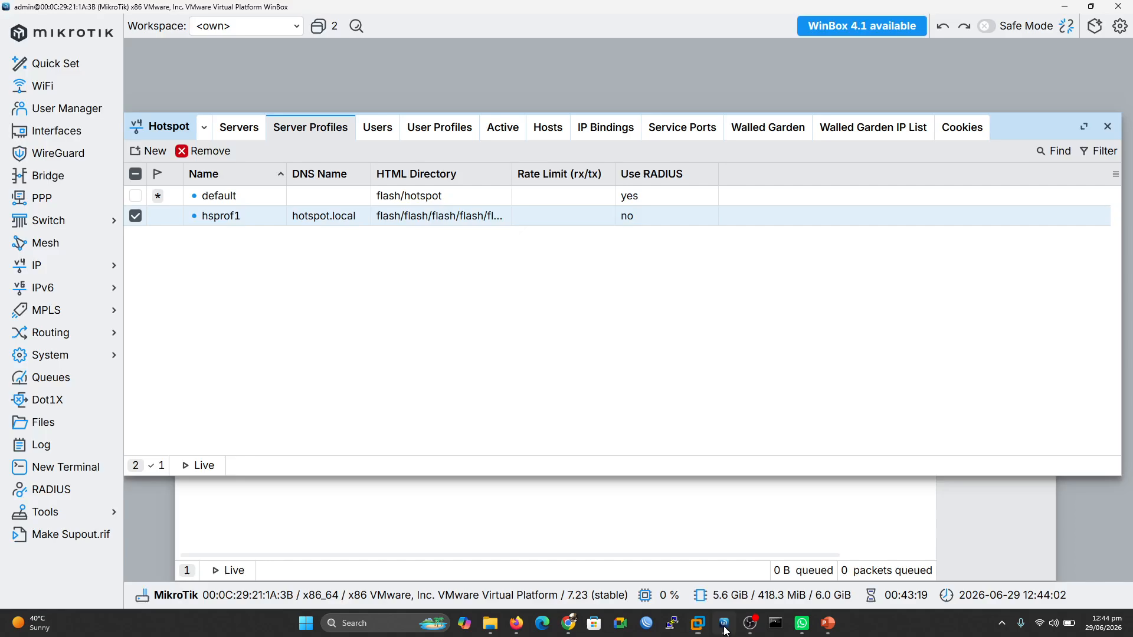
pyautogui.click(503, 127)
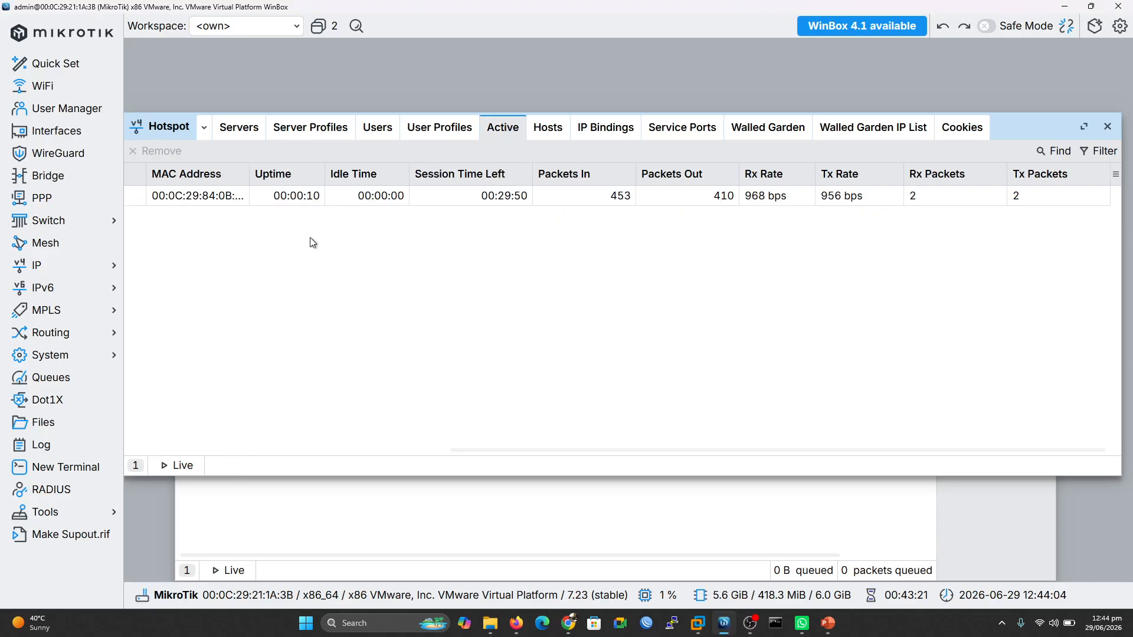
pyautogui.moveTo(475, 447); pyautogui.dragTo(137, 438)
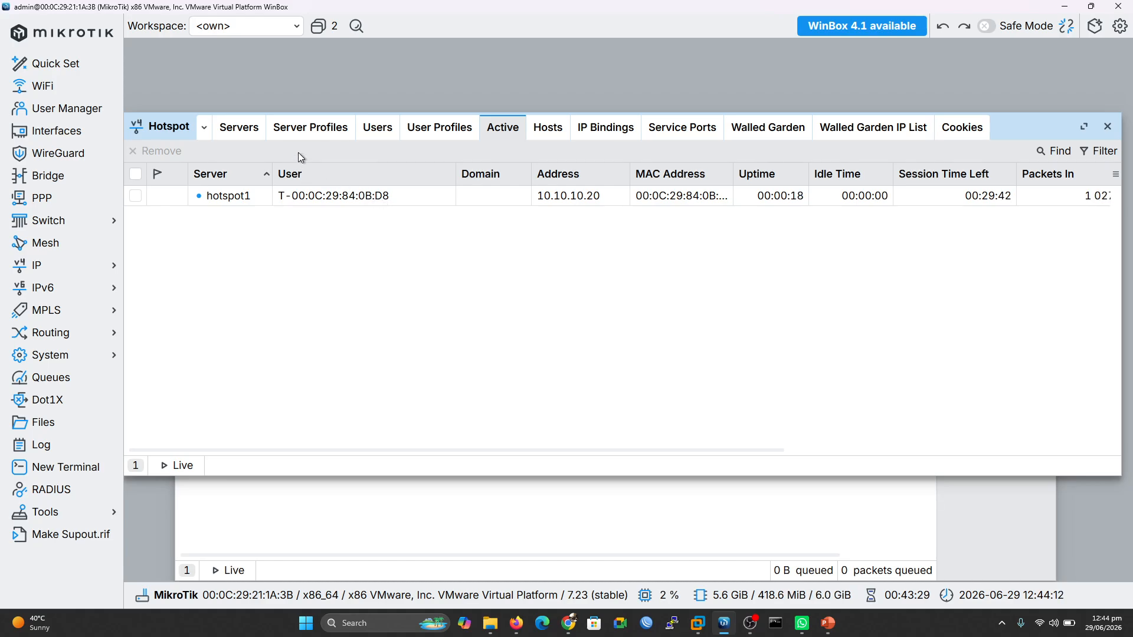
pyautogui.click(378, 129)
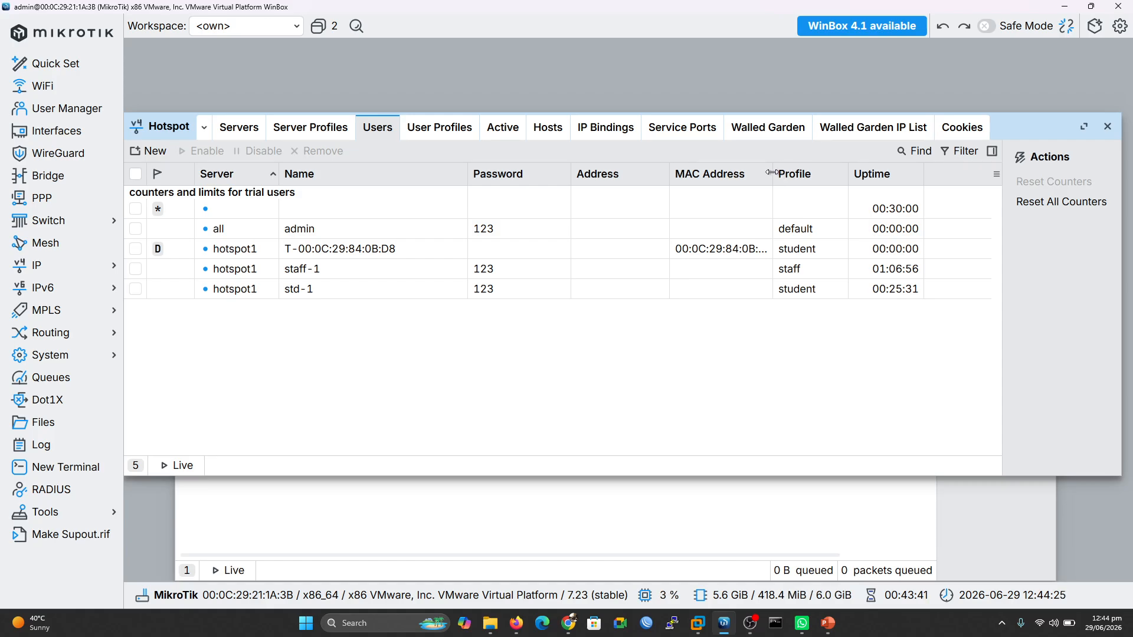
pyautogui.moveTo(772, 171); pyautogui.dragTo(793, 172)
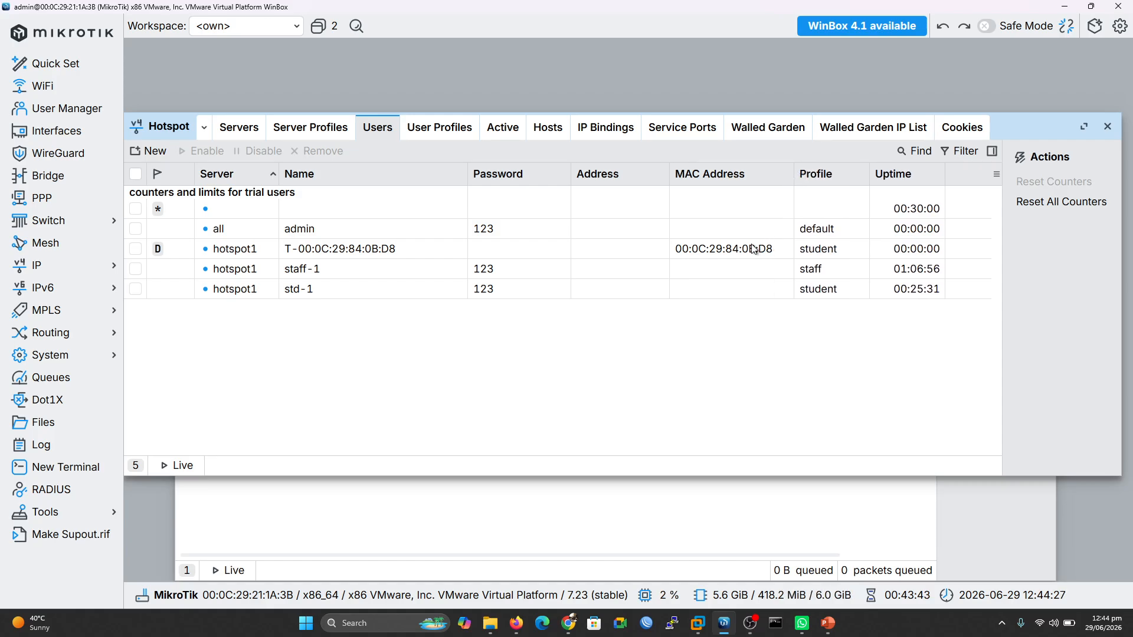
# - Review the general settings of the Trail-user hotspot user profile and close it without changes
pyautogui.click(454, 133)
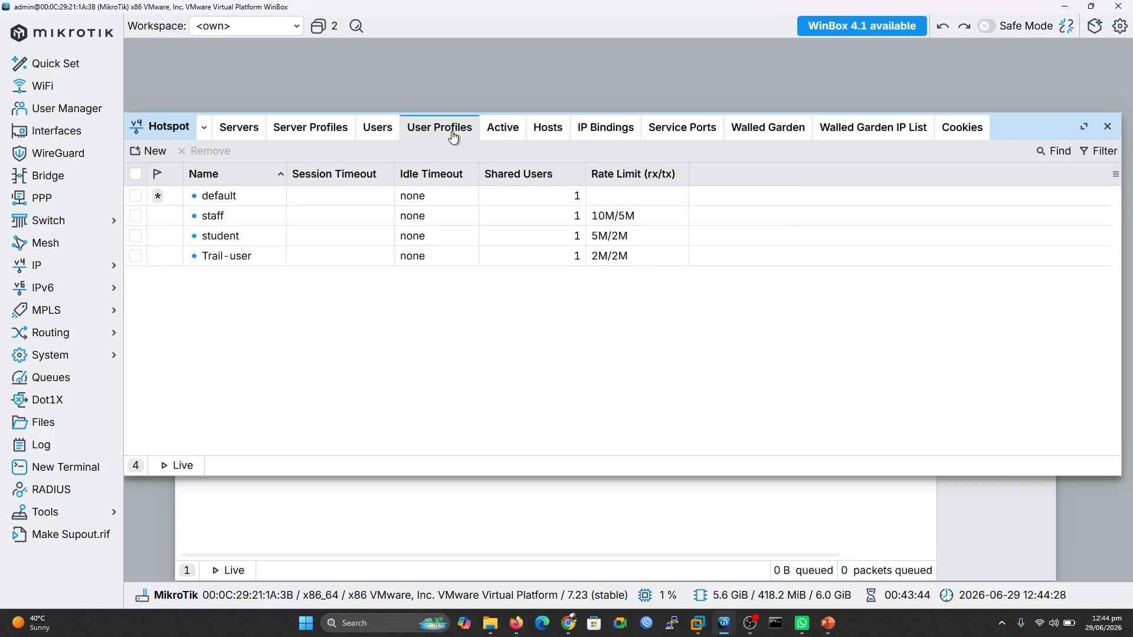
pyautogui.doubleClick(250, 255)
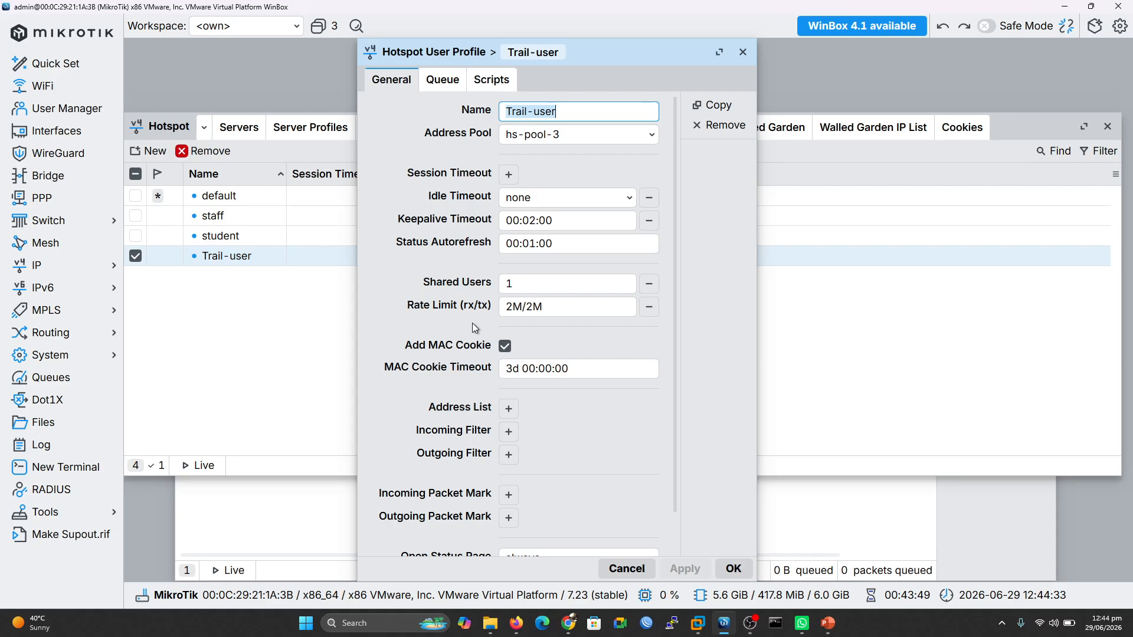
pyautogui.click(741, 53)
# - Set the Trial User Profile of the hsprof1 server profile to Trail-user and save it
pyautogui.click(316, 133)
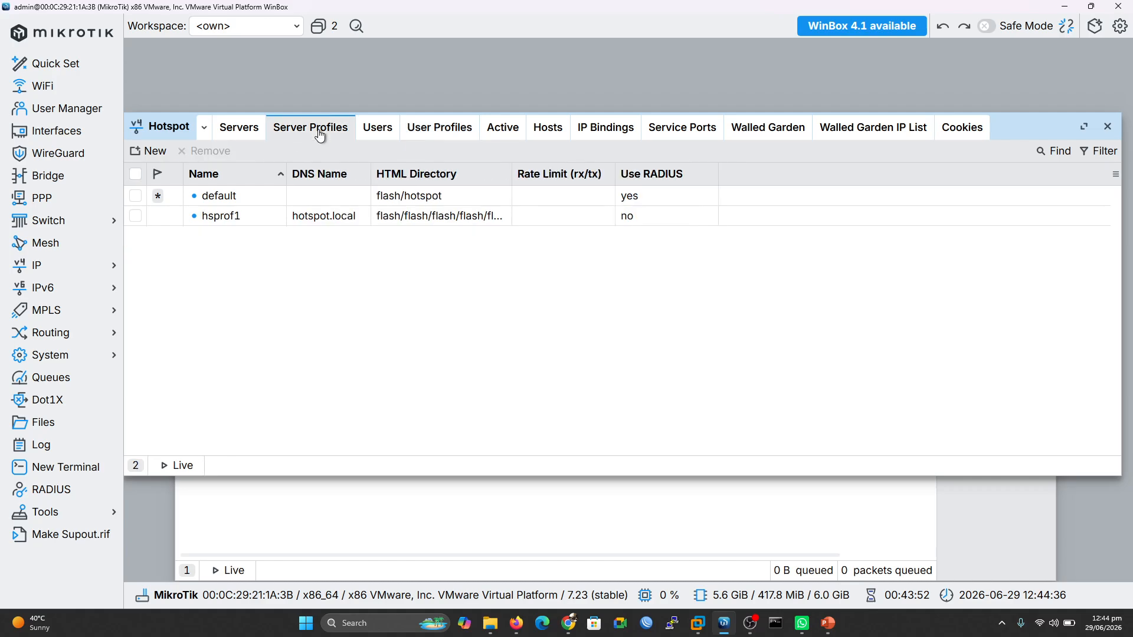
pyautogui.doubleClick(317, 221)
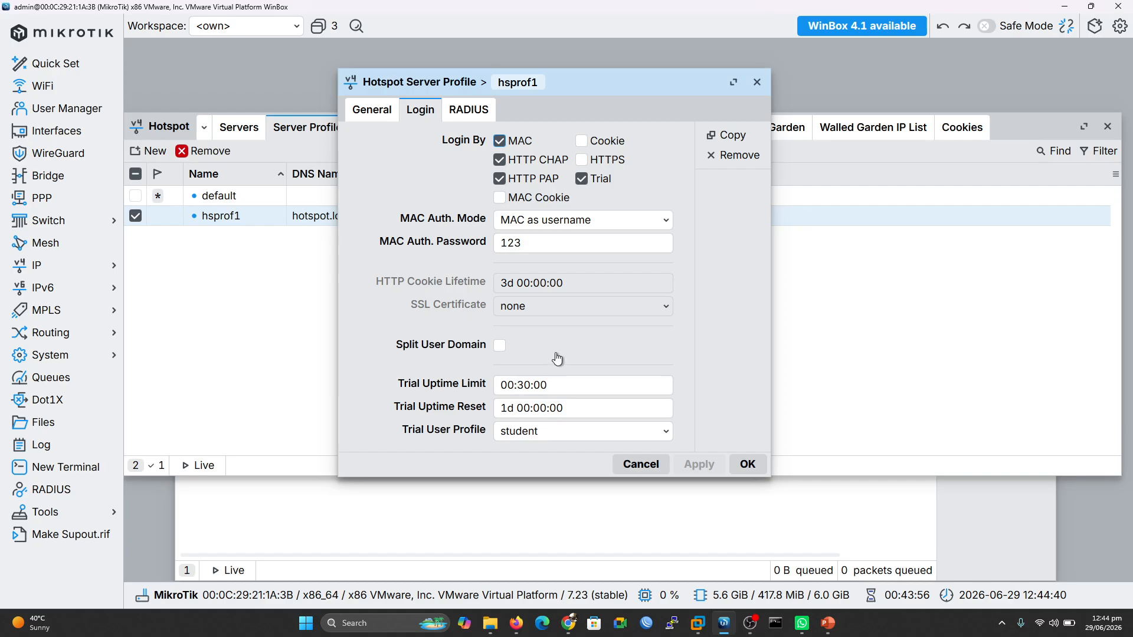
pyautogui.moveTo(514, 394)
pyautogui.mouseDown()
pyautogui.moveTo(557, 395)
pyautogui.moveTo(575, 376)
pyautogui.mouseUp()
pyautogui.moveTo(499, 419); pyautogui.dragTo(521, 416)
pyautogui.click(564, 432)
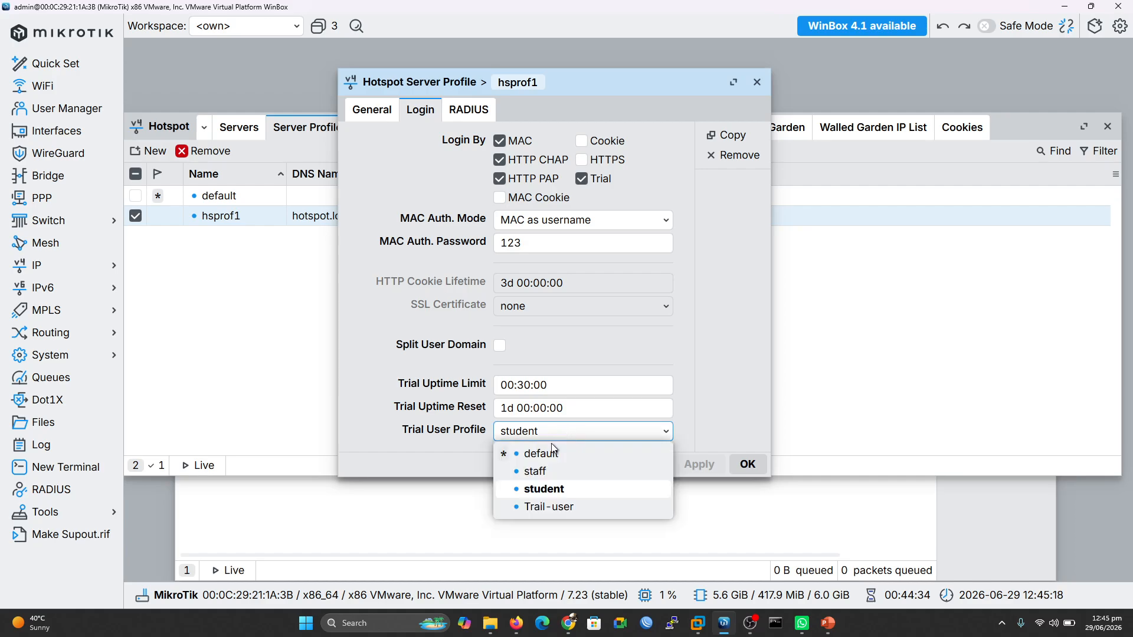
pyautogui.click(536, 507)
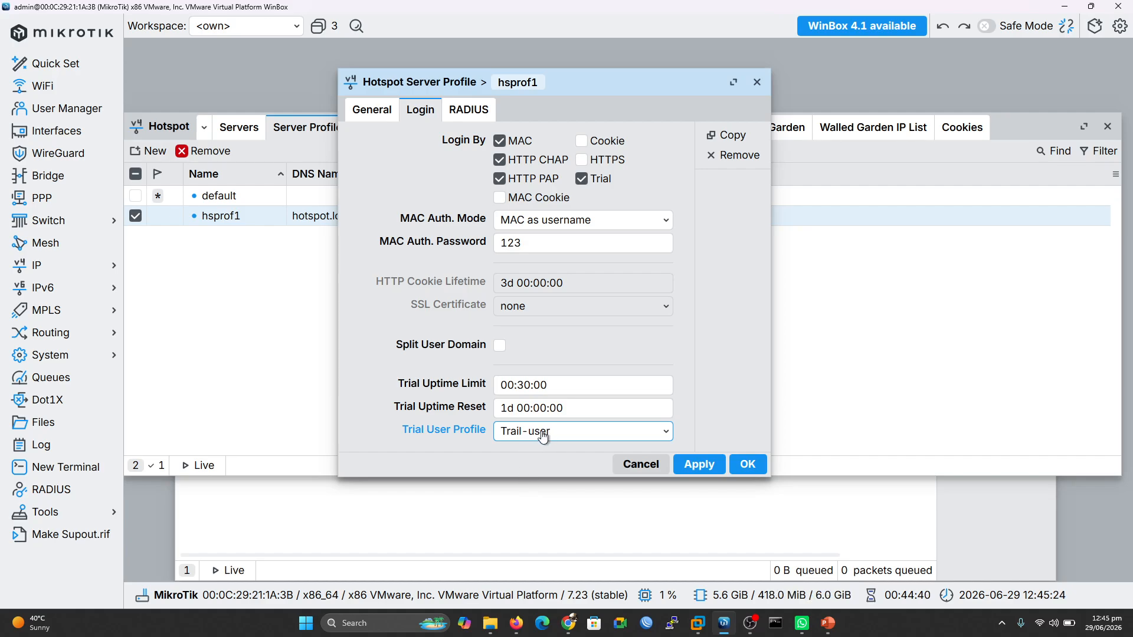
pyautogui.click(700, 467)
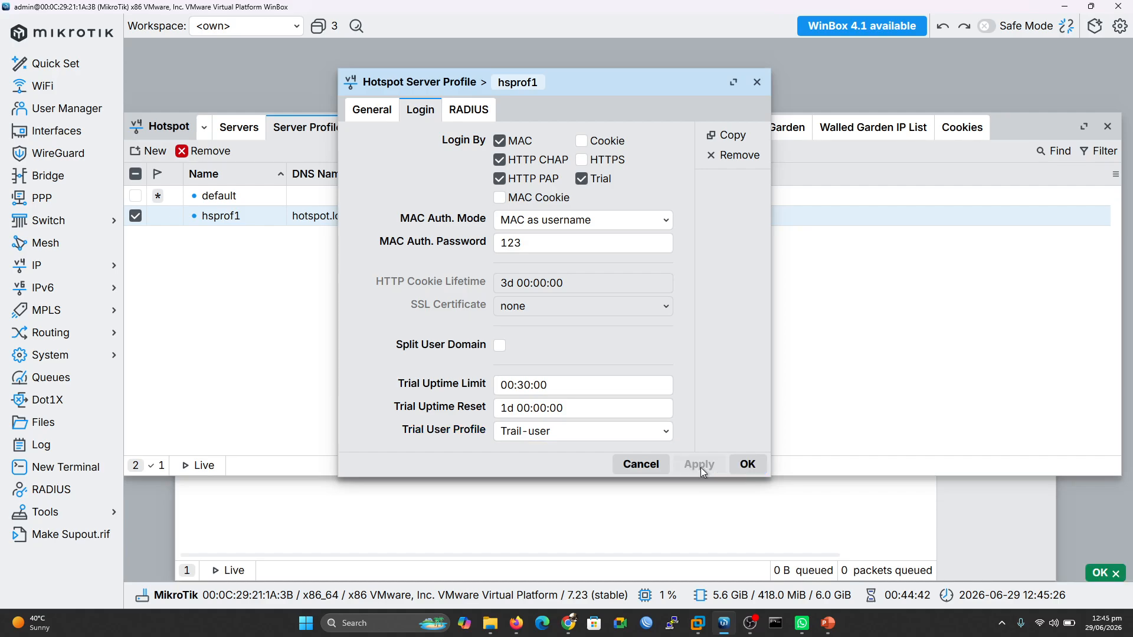
pyautogui.click(747, 466)
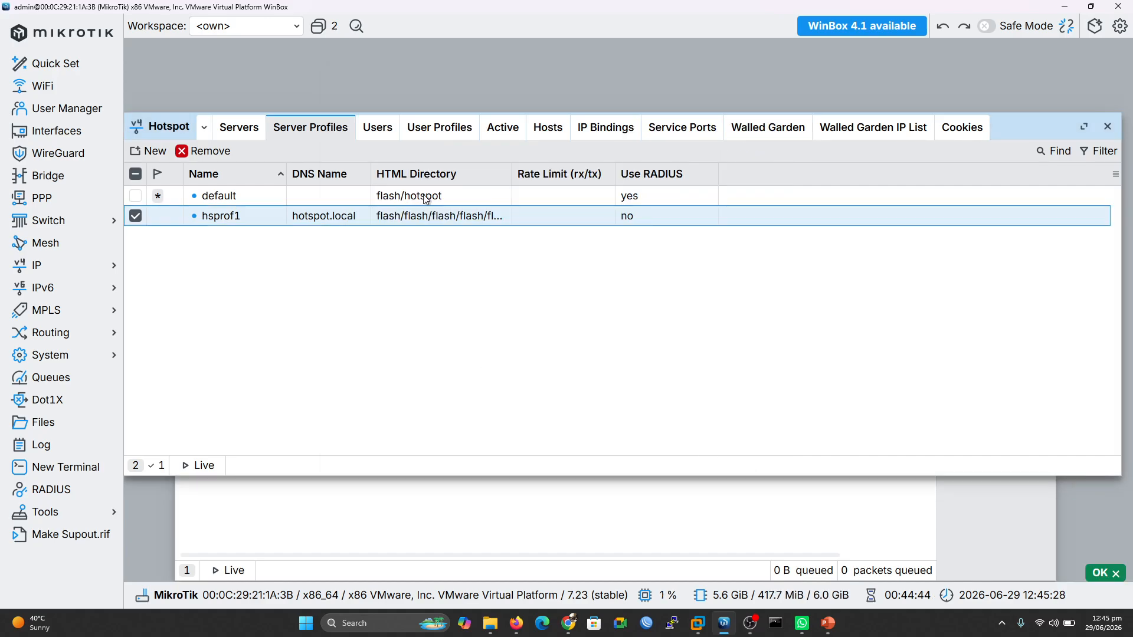
# - Remove the trial client's session on hotspot1 from the active hotspot sessions
pyautogui.click(503, 132)
pyautogui.click(177, 196)
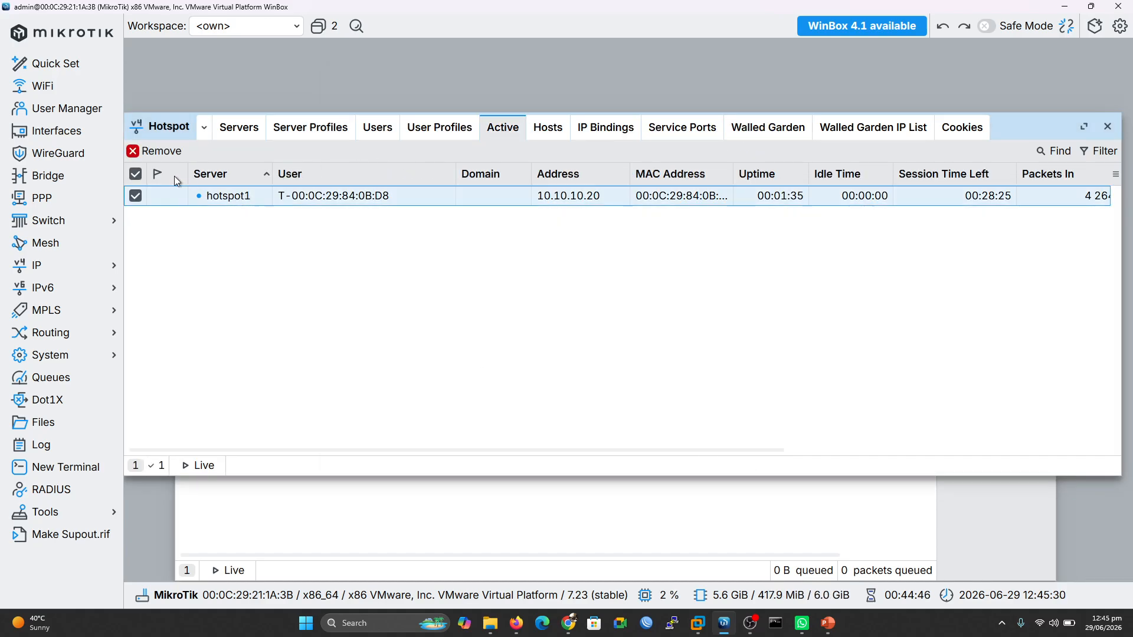
pyautogui.click(161, 151)
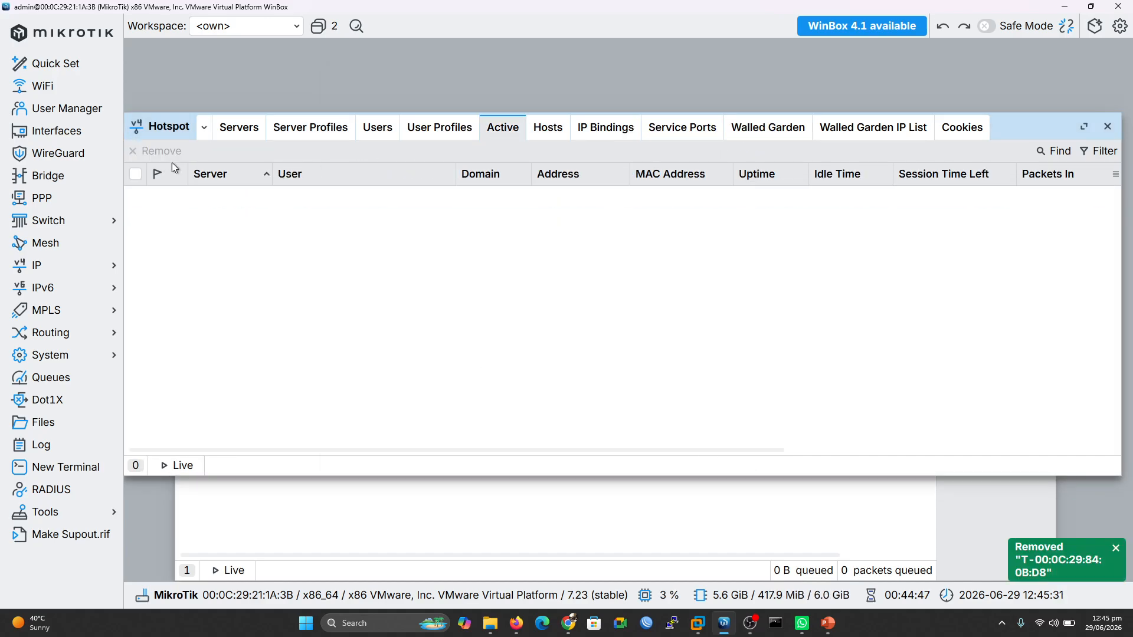
# - Switch to VMware Workstation, open a new browser tab in Tiny 11, and try the free trial from Linux-Mint's reloaded hotspot login page
pyautogui.click(697, 623)
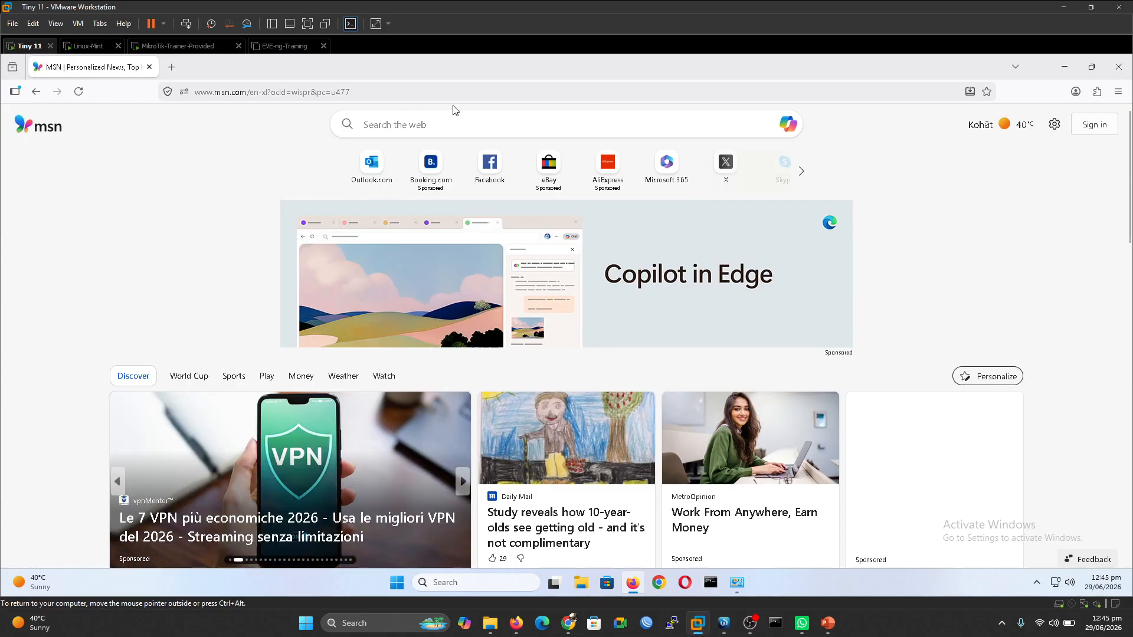
pyautogui.click(171, 67)
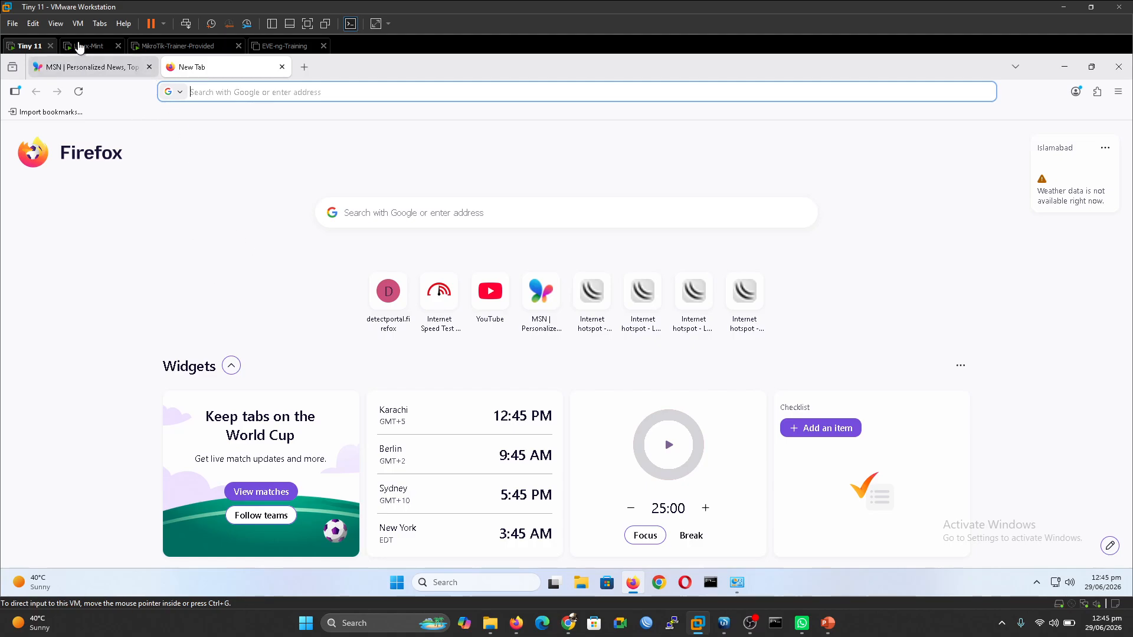
pyautogui.click(88, 45)
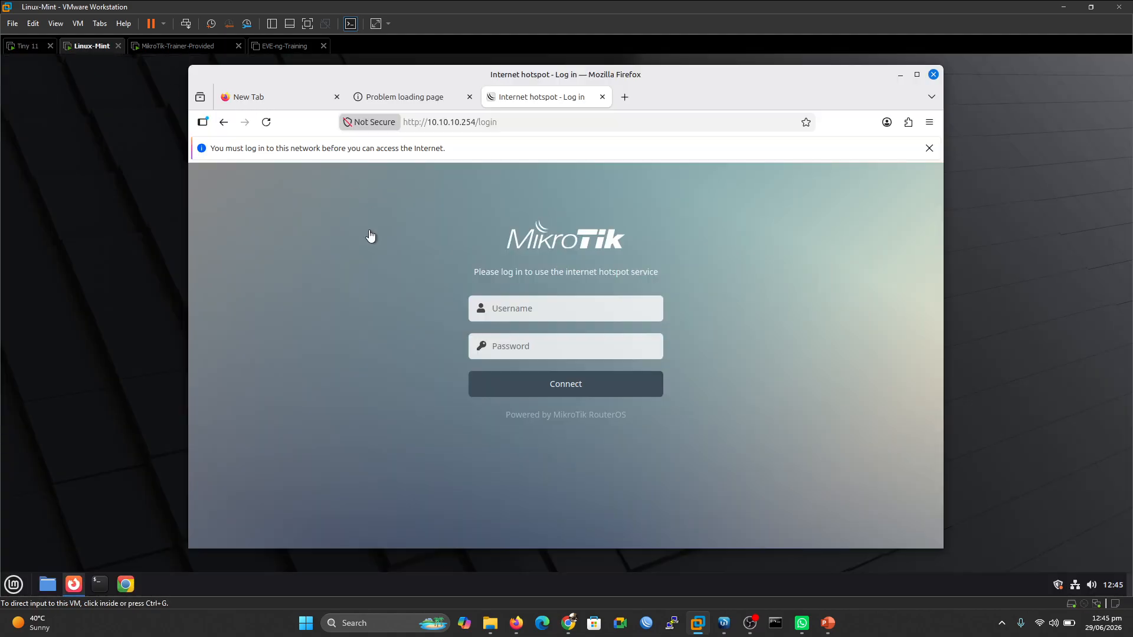
pyautogui.click(266, 122)
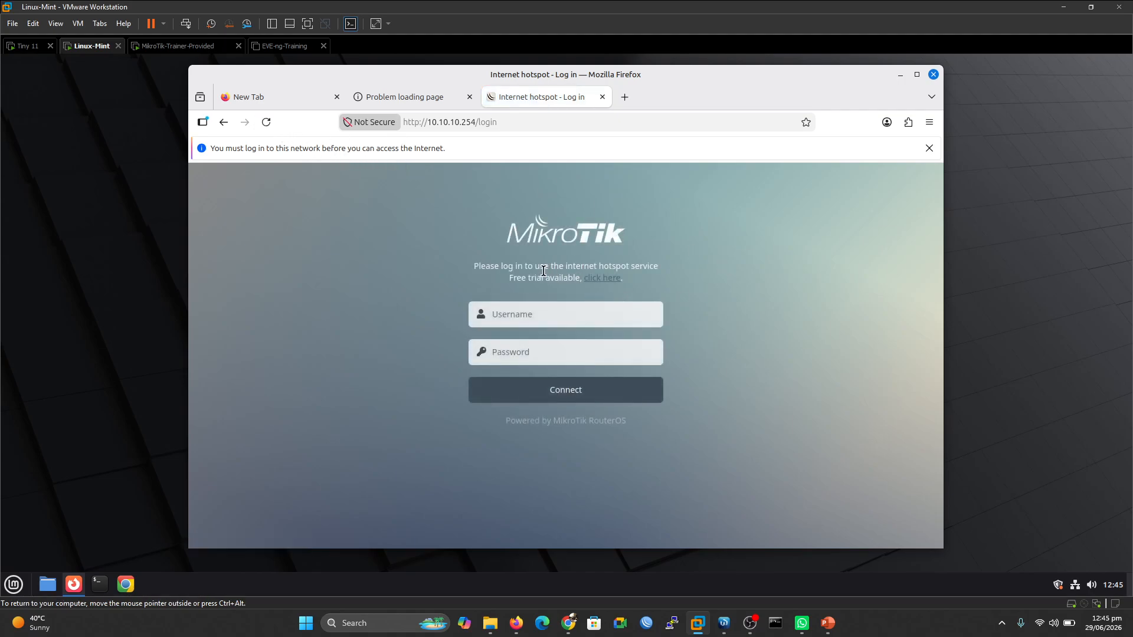
pyautogui.click(603, 279)
# - Log in to the hotspot on Tiny 11 using the free trial link and follow the redirect link to the original site
pyautogui.click(25, 46)
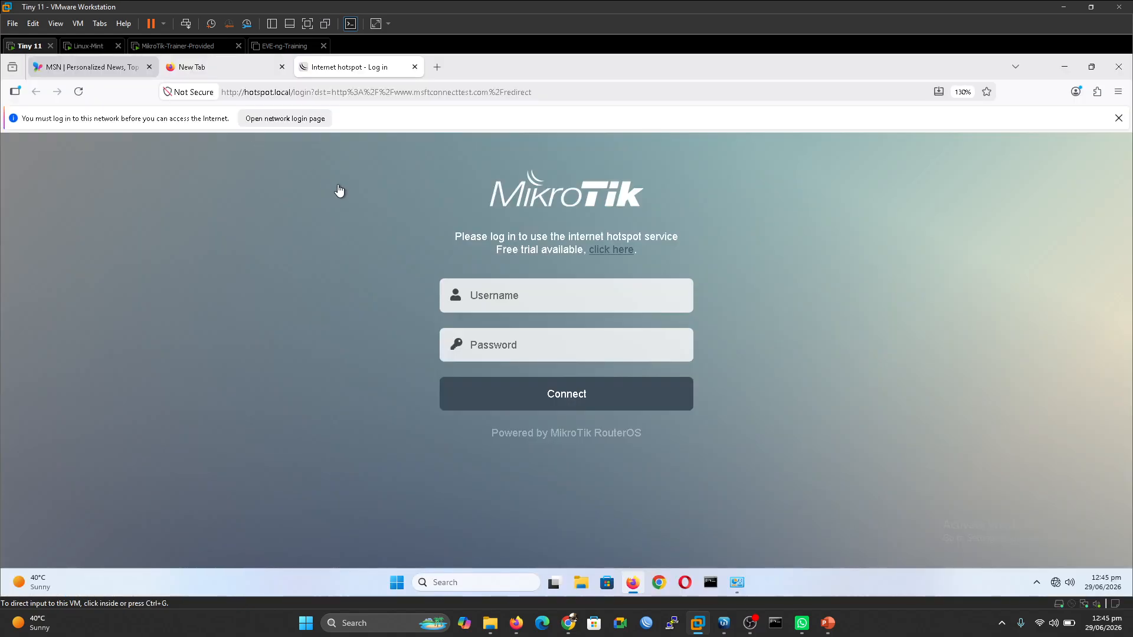
pyautogui.click(612, 253)
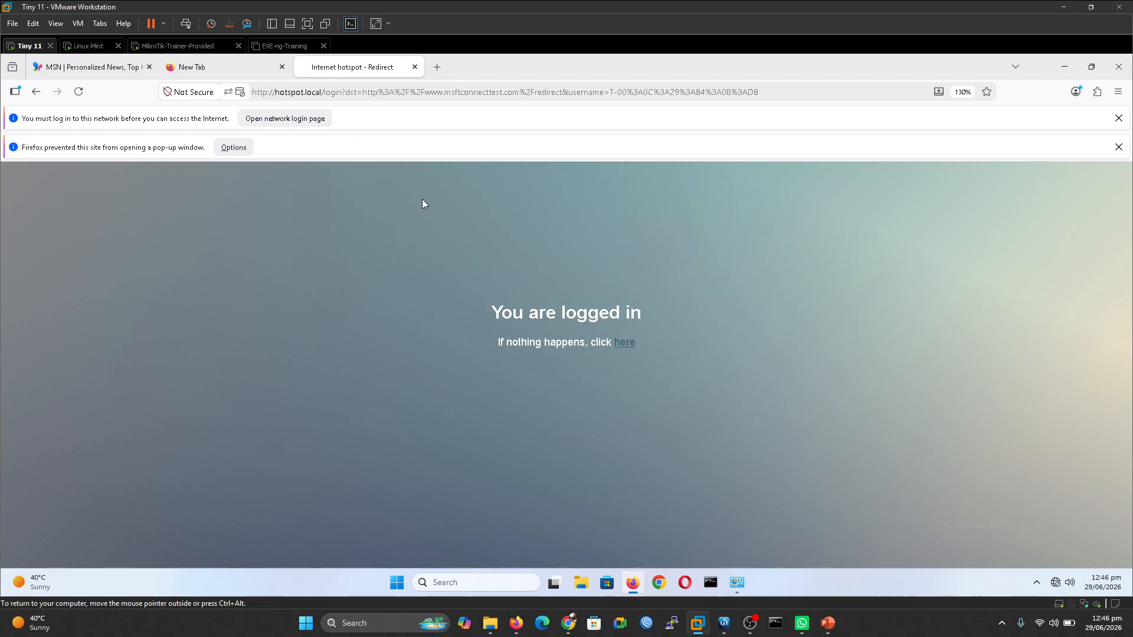
pyautogui.click(625, 343)
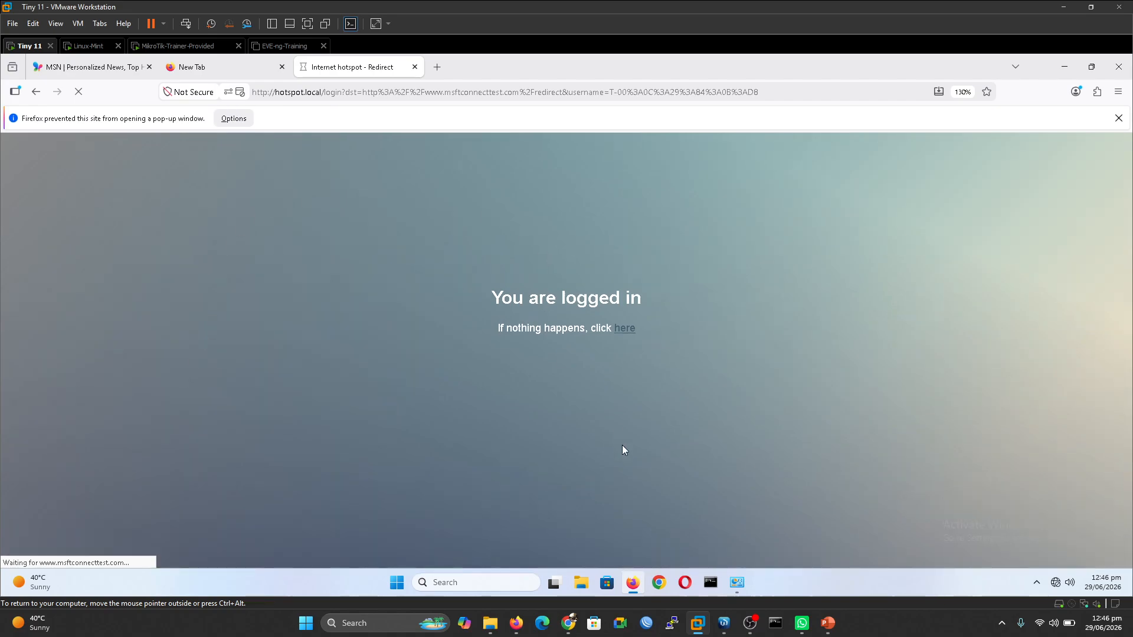
# - Switch to WinBox and examine the trial client's active hotspot session, including its Rx and Tx rates
pyautogui.click(724, 623)
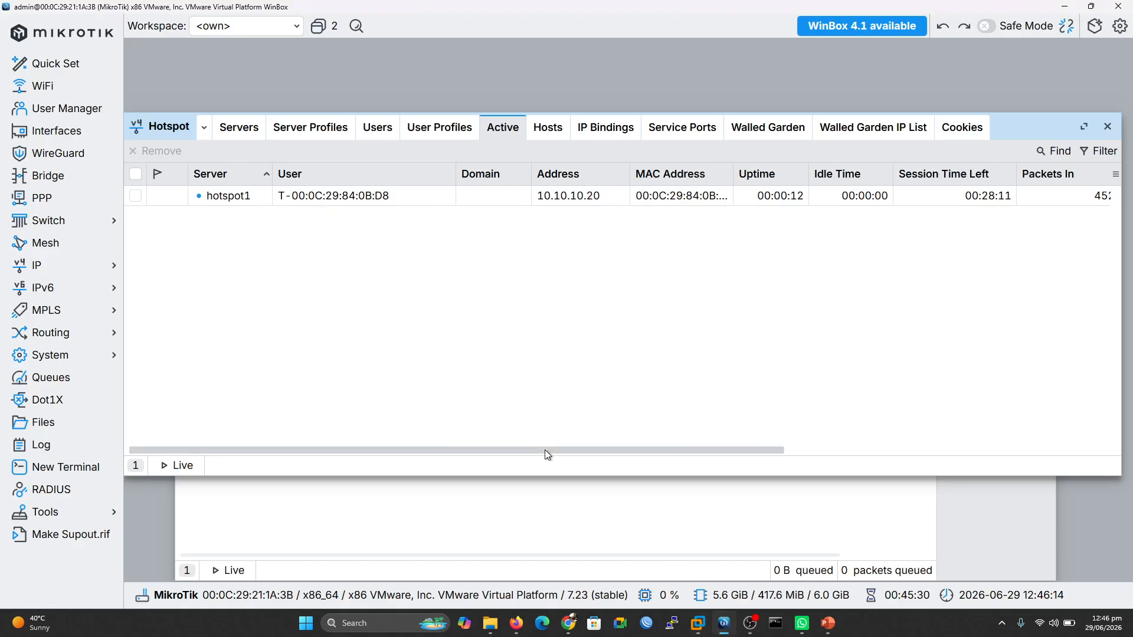
pyautogui.moveTo(544, 450); pyautogui.dragTo(886, 456)
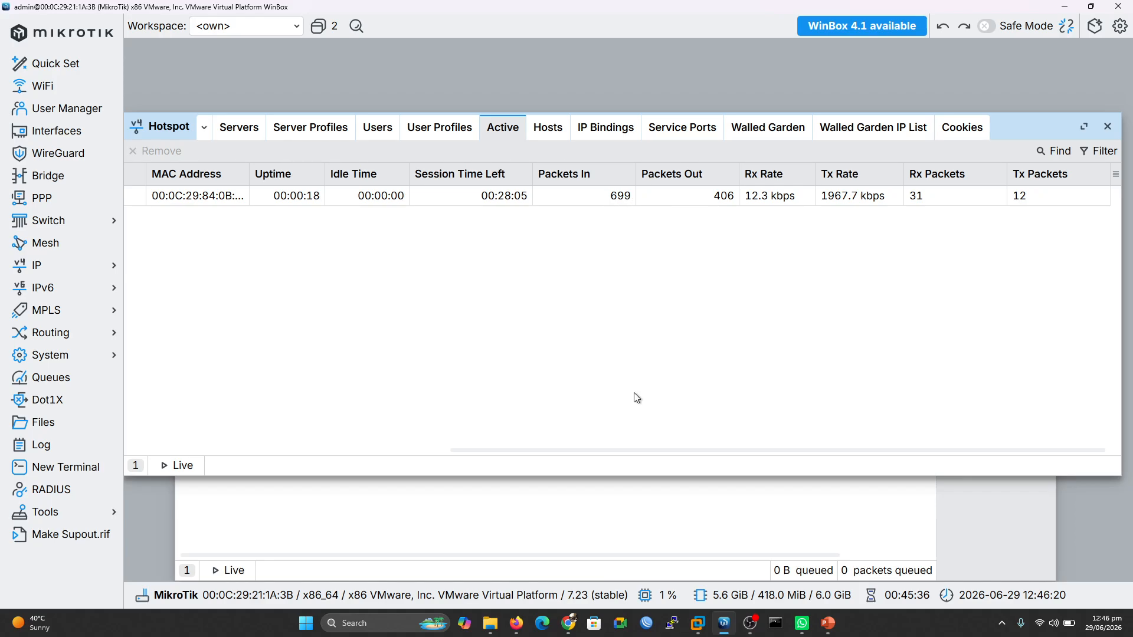
# - Switch to VMware Workstation and open the Fast.com internet speed test in a new browser tab on Tiny 11
pyautogui.click(696, 625)
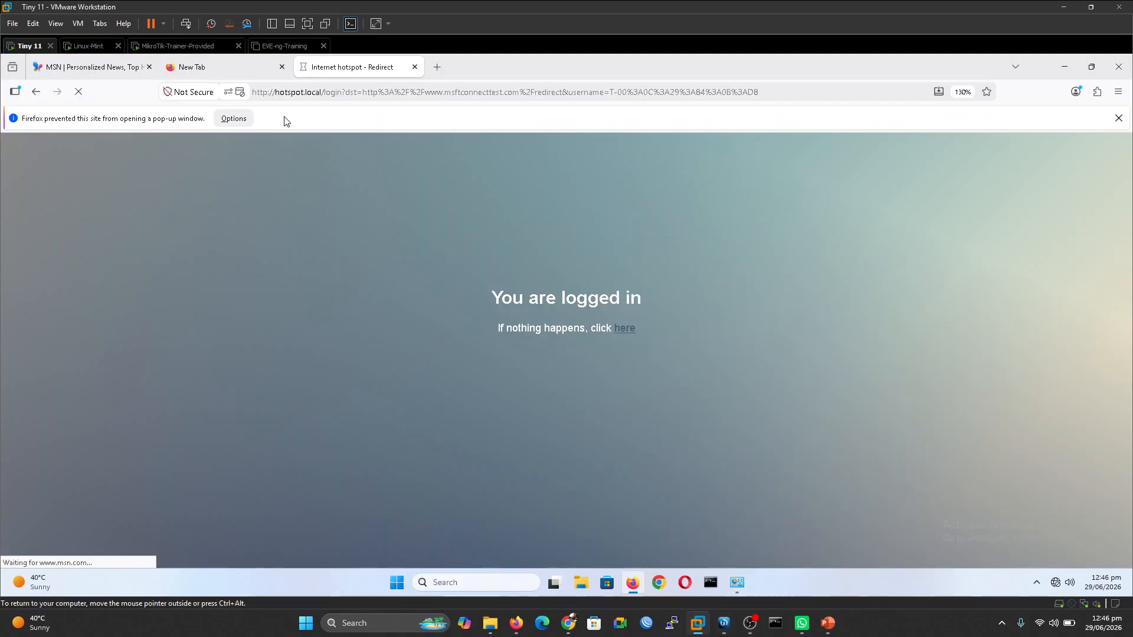
pyautogui.click(437, 67)
pyautogui.click(427, 298)
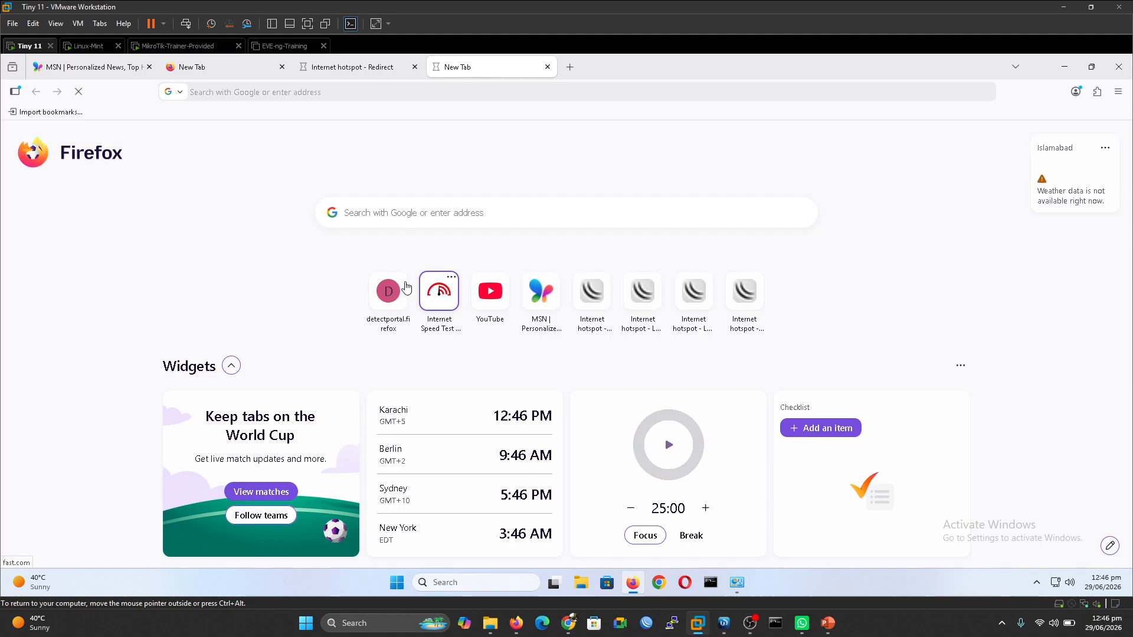
# - On Linux-Mint, open 10.10.10.254/login in the browser and try to start the free trial from the hotspot login page
pyautogui.click(89, 46)
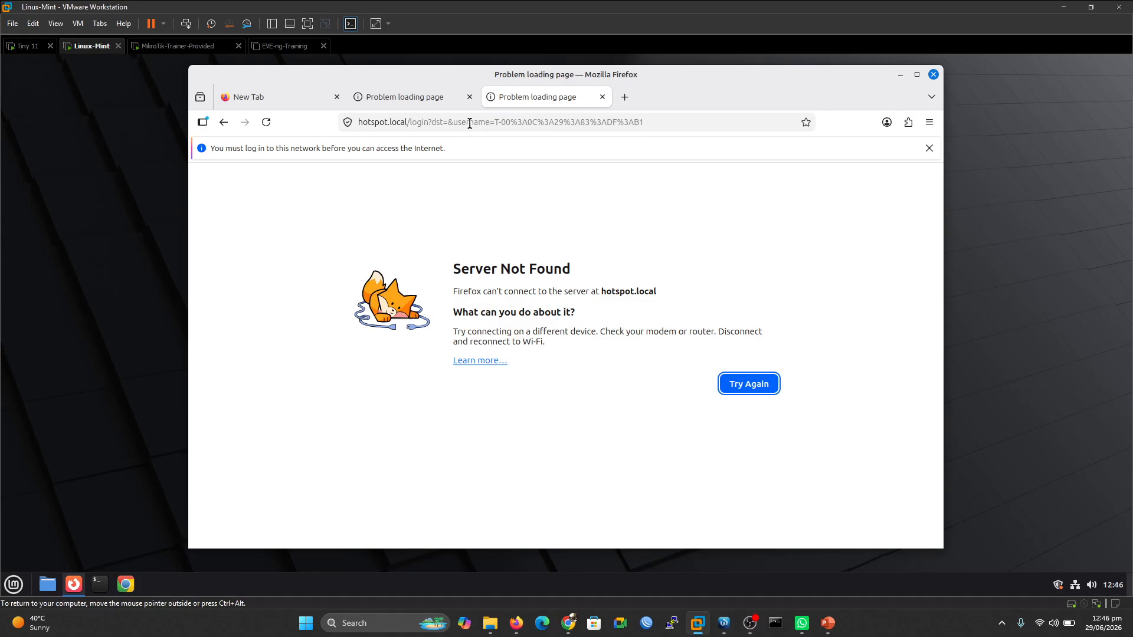
pyautogui.click(384, 124)
pyautogui.write('10.10.10.254/')
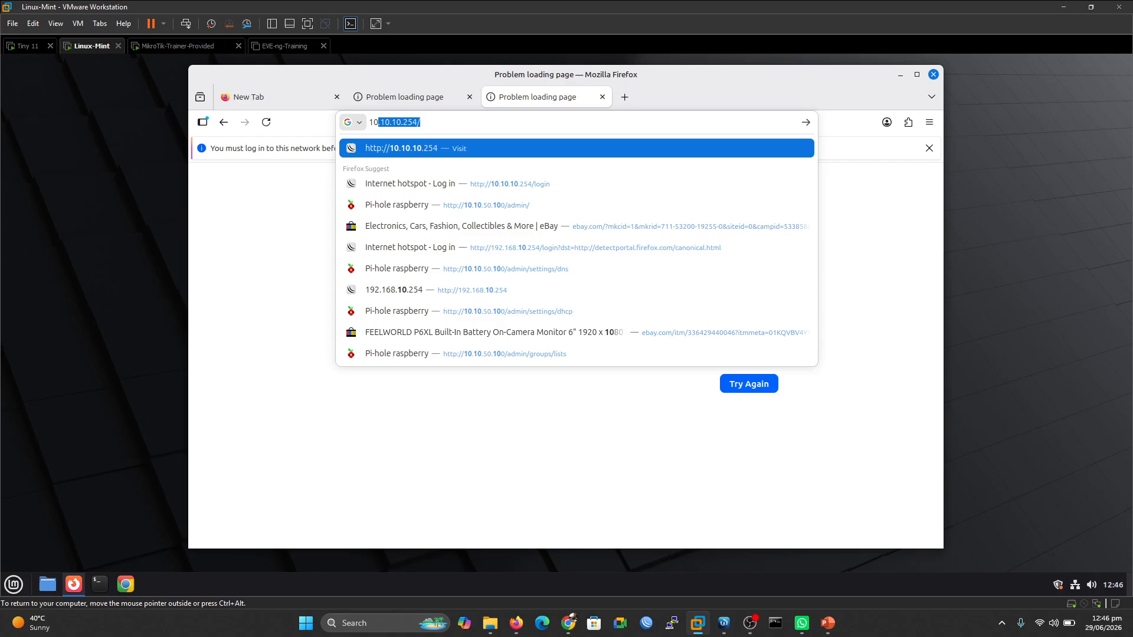
pyautogui.write('log')
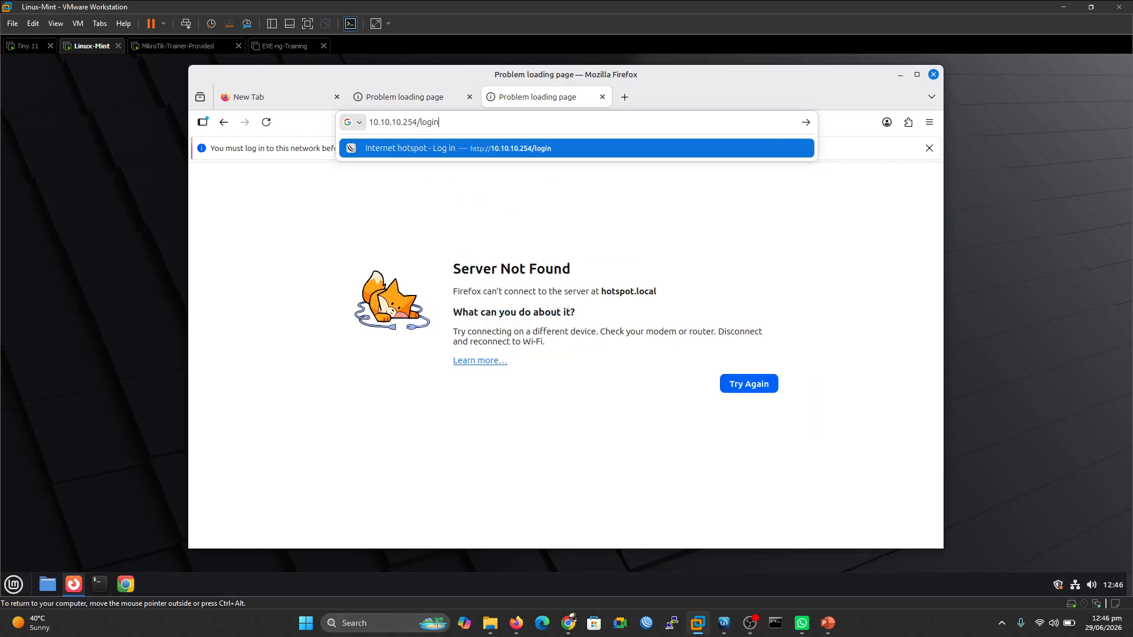
pyautogui.write('in')
pyautogui.press('Return')
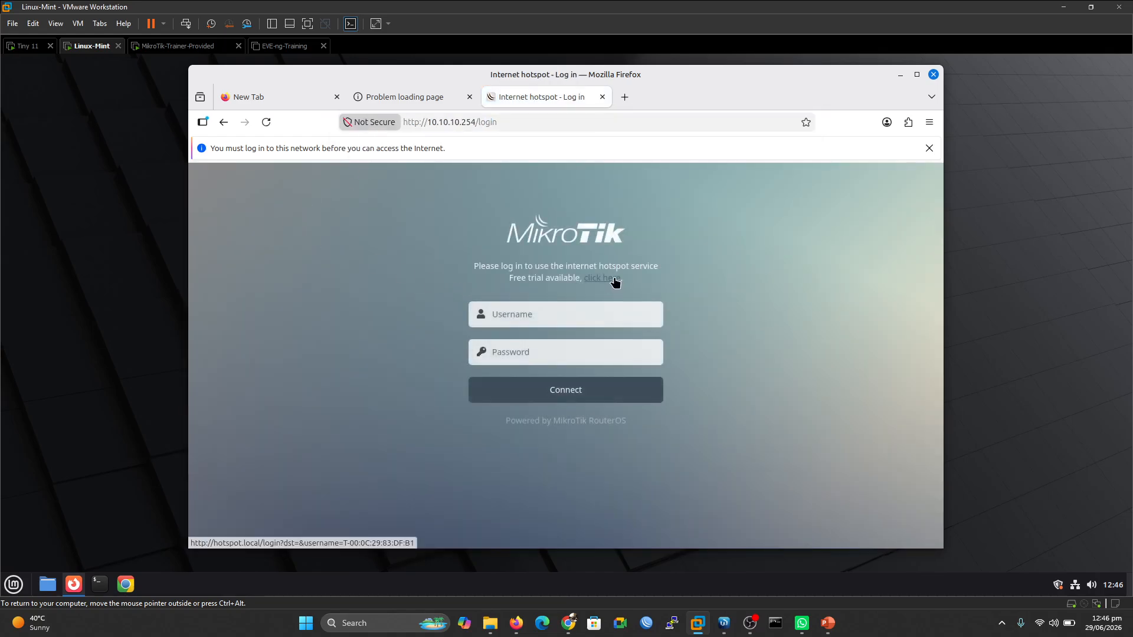
pyautogui.click(615, 282)
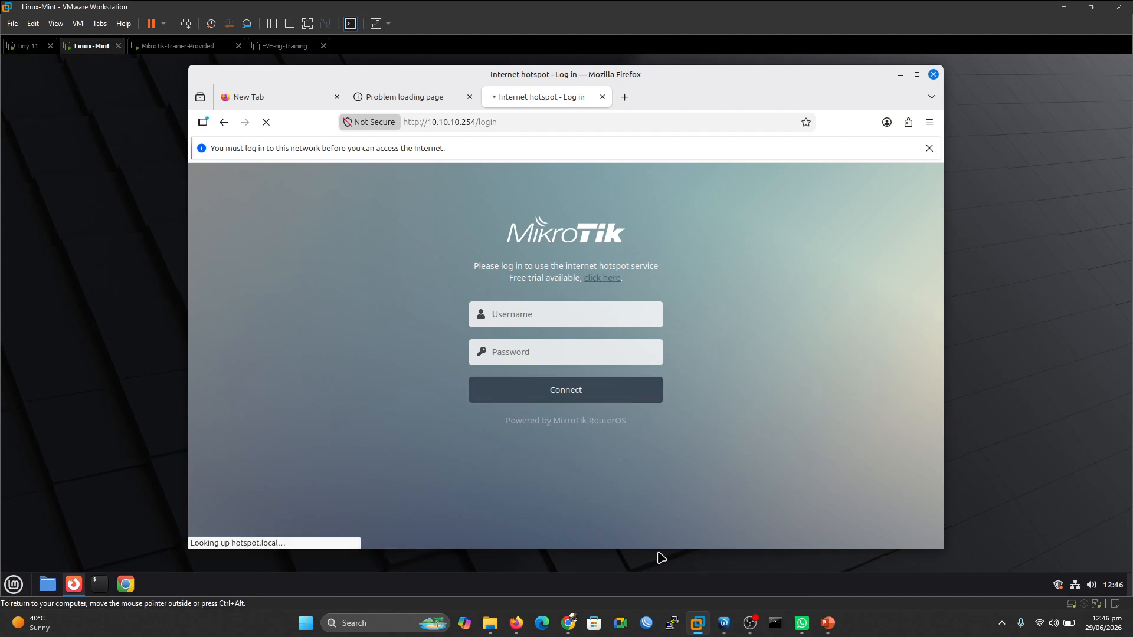
# - Switch to WinBox and review the hotspot user profiles and the general and login settings of hsprof1, closing it without changes
pyautogui.click(724, 627)
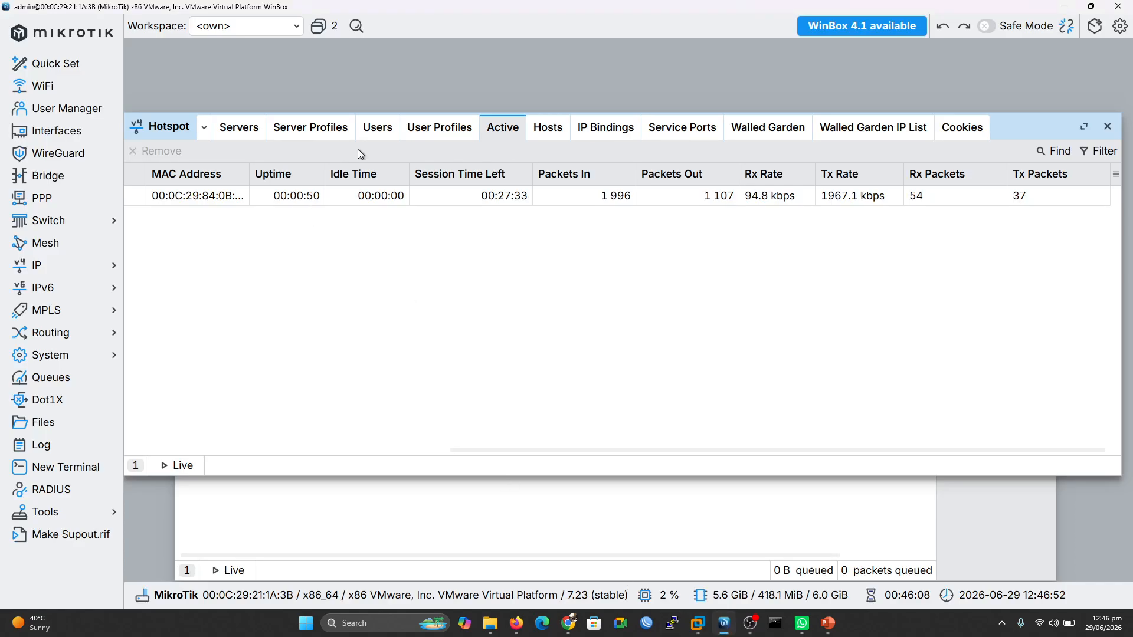
pyautogui.click(429, 133)
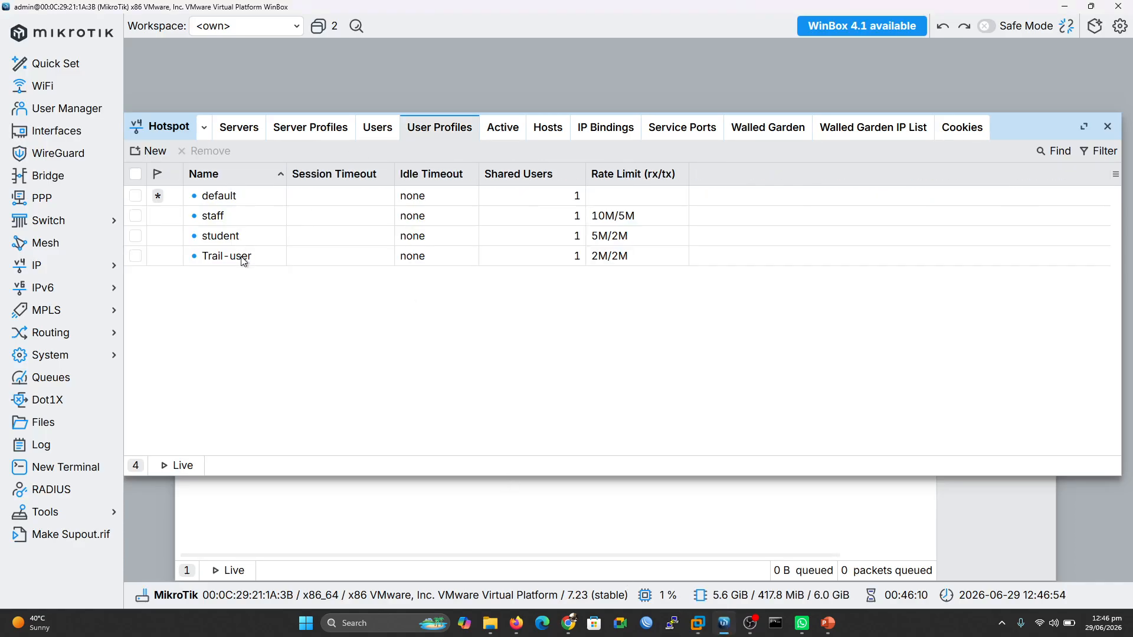
pyautogui.click(314, 135)
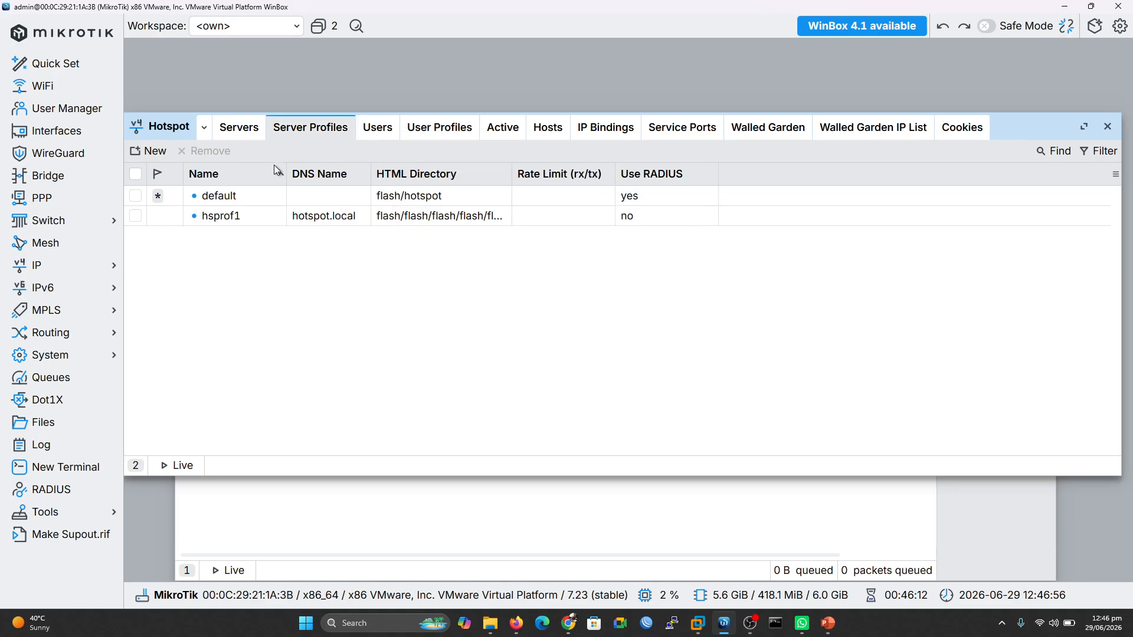
pyautogui.doubleClick(249, 218)
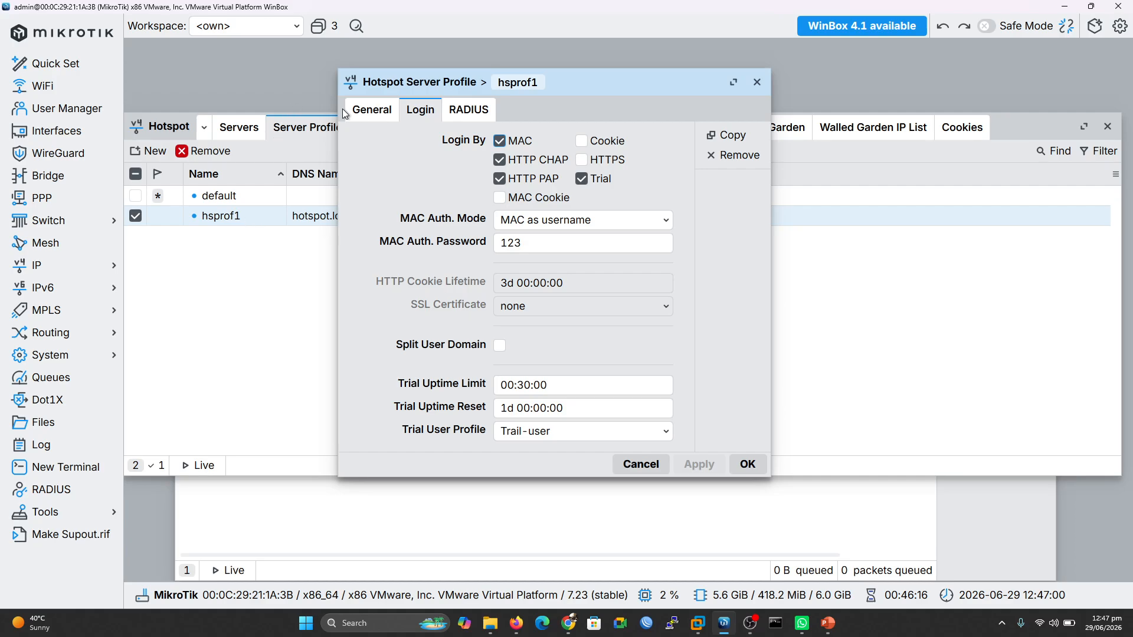
pyautogui.click(378, 113)
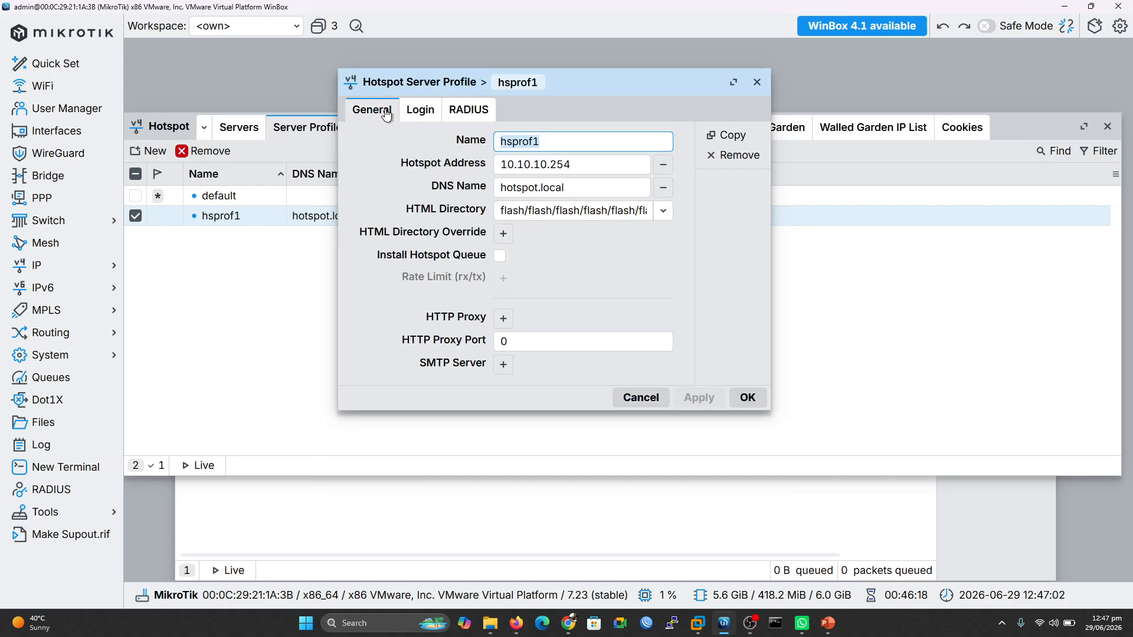
pyautogui.click(420, 111)
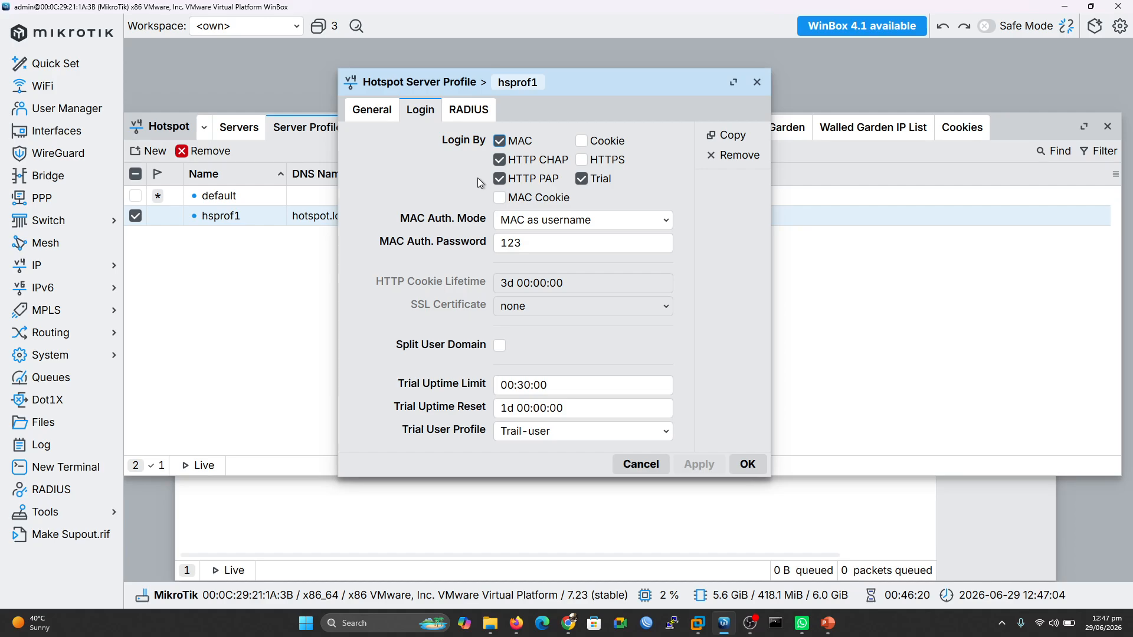
pyautogui.click(757, 82)
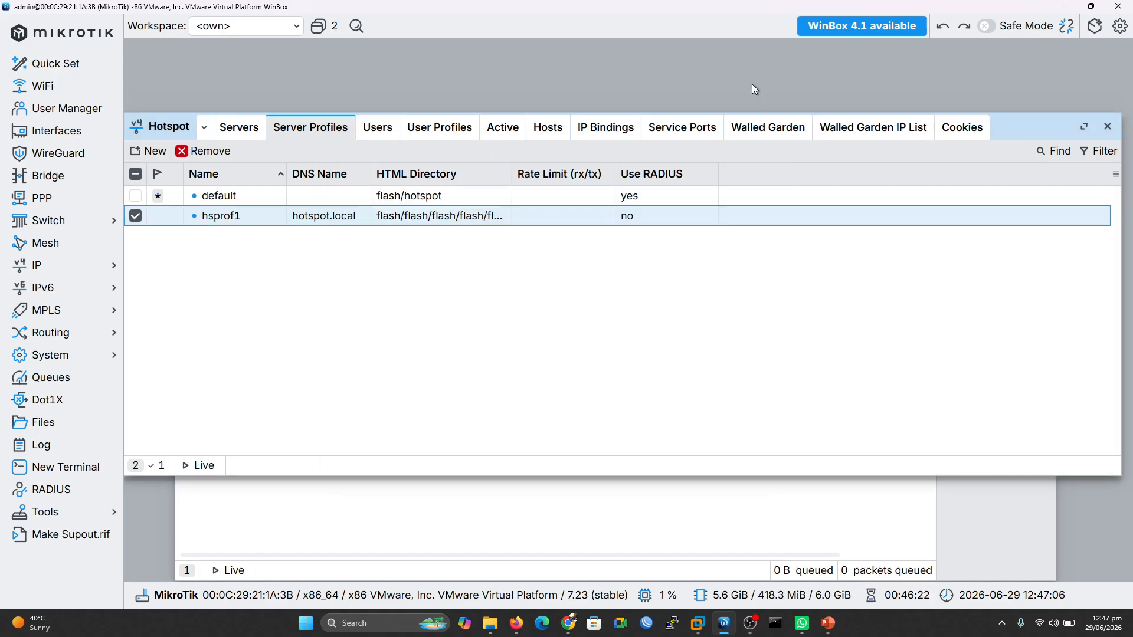
# - Inspect the general settings and limits of the dynamic trial user's hotspot entry and close it
pyautogui.click(377, 127)
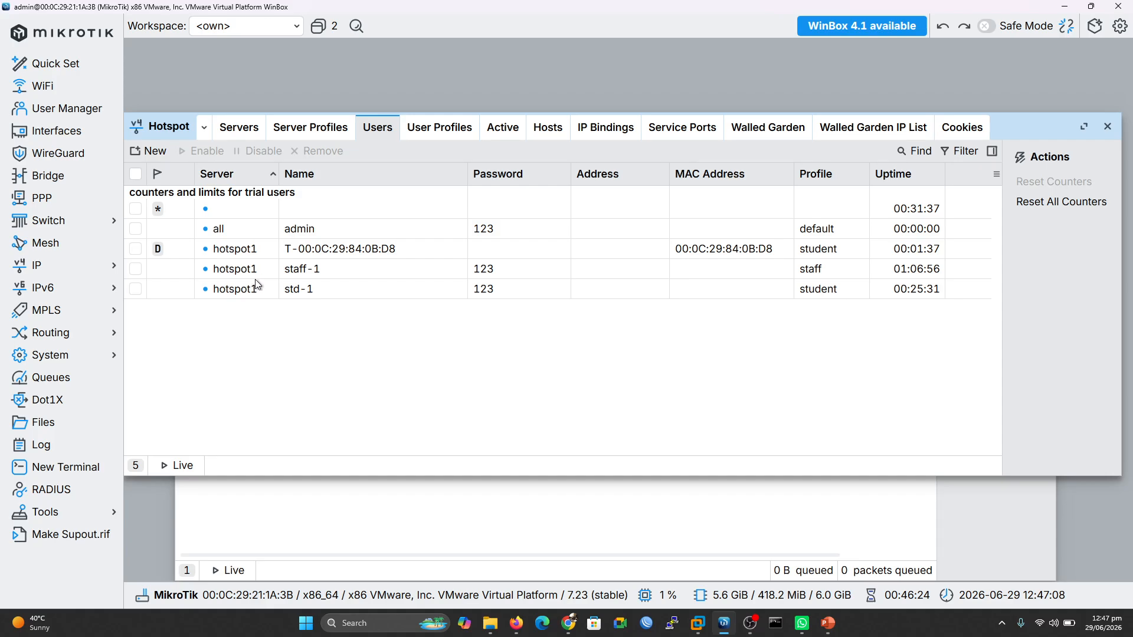
pyautogui.doubleClick(317, 249)
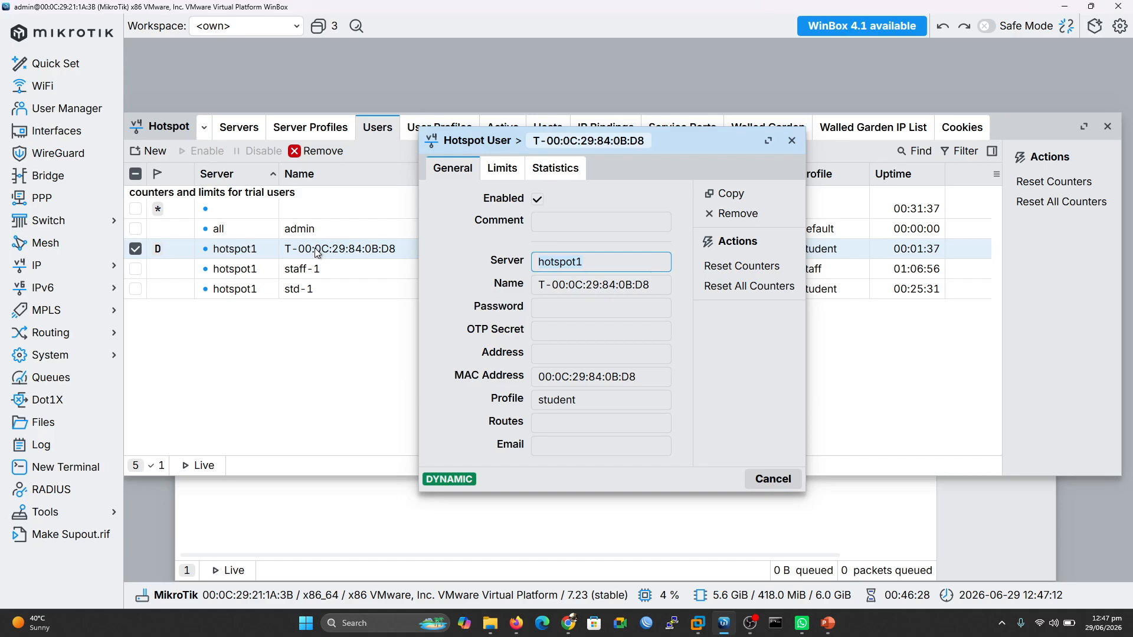
pyautogui.click(502, 169)
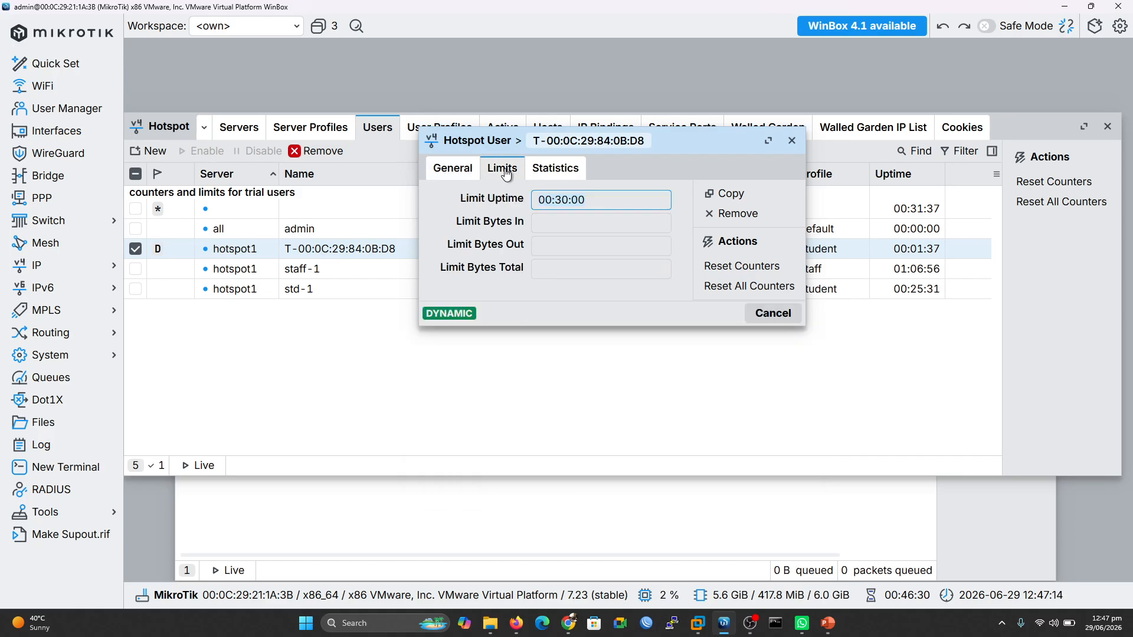
pyautogui.click(453, 169)
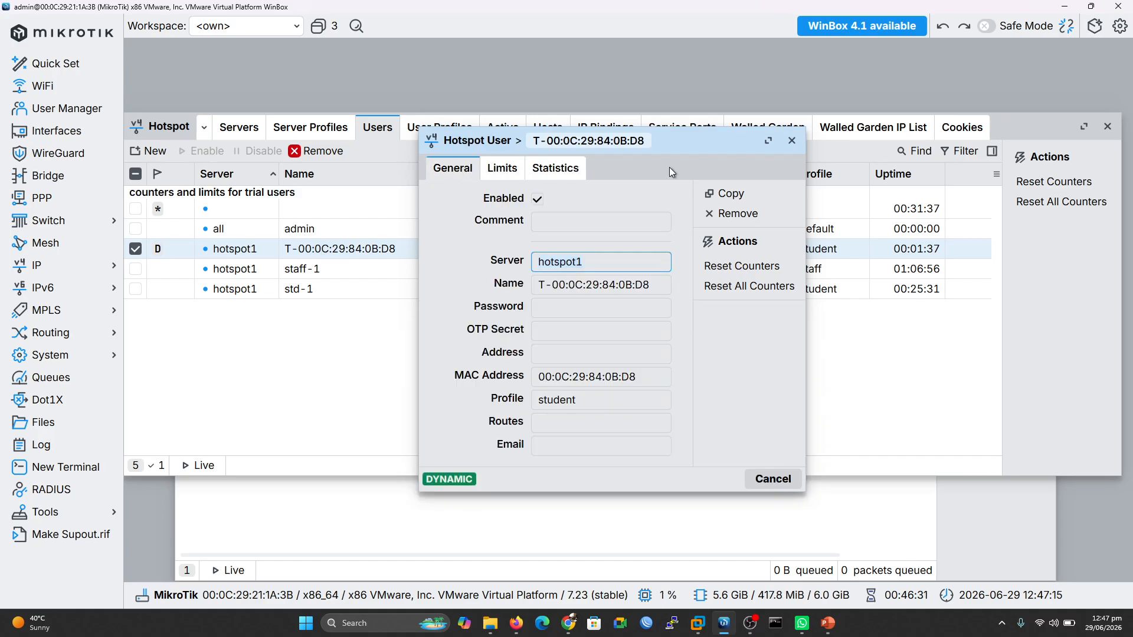
pyautogui.click(792, 141)
# - Review the hotspot1 server's settings, keep hsprof1 as its profile, and confirm
pyautogui.click(251, 139)
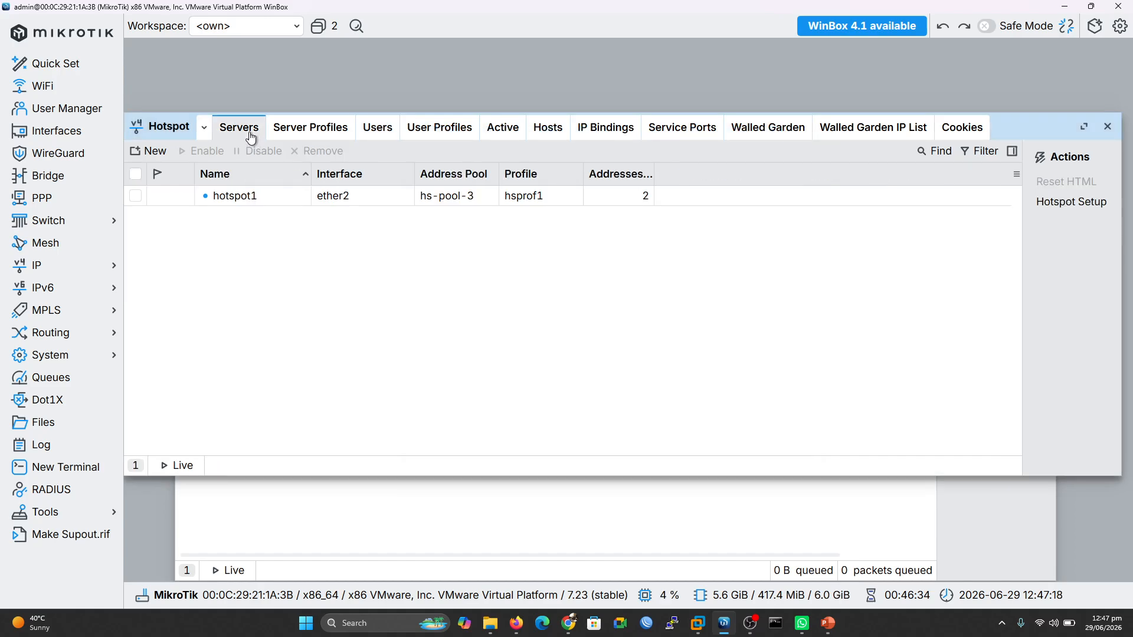
pyautogui.doubleClick(264, 200)
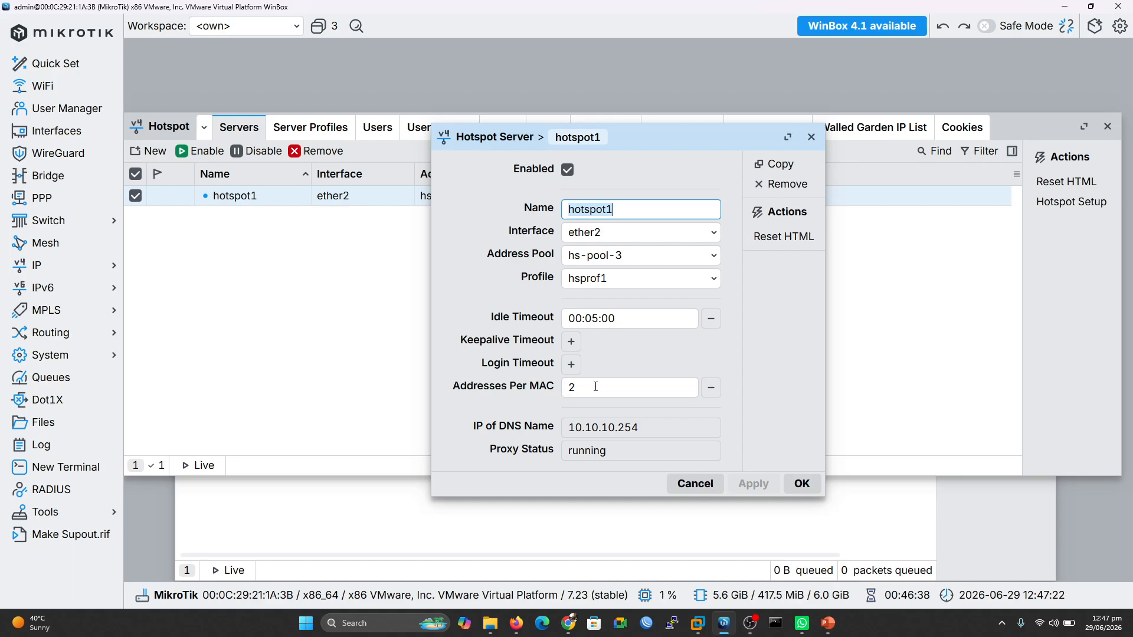
pyautogui.click(715, 279)
pyautogui.click(611, 315)
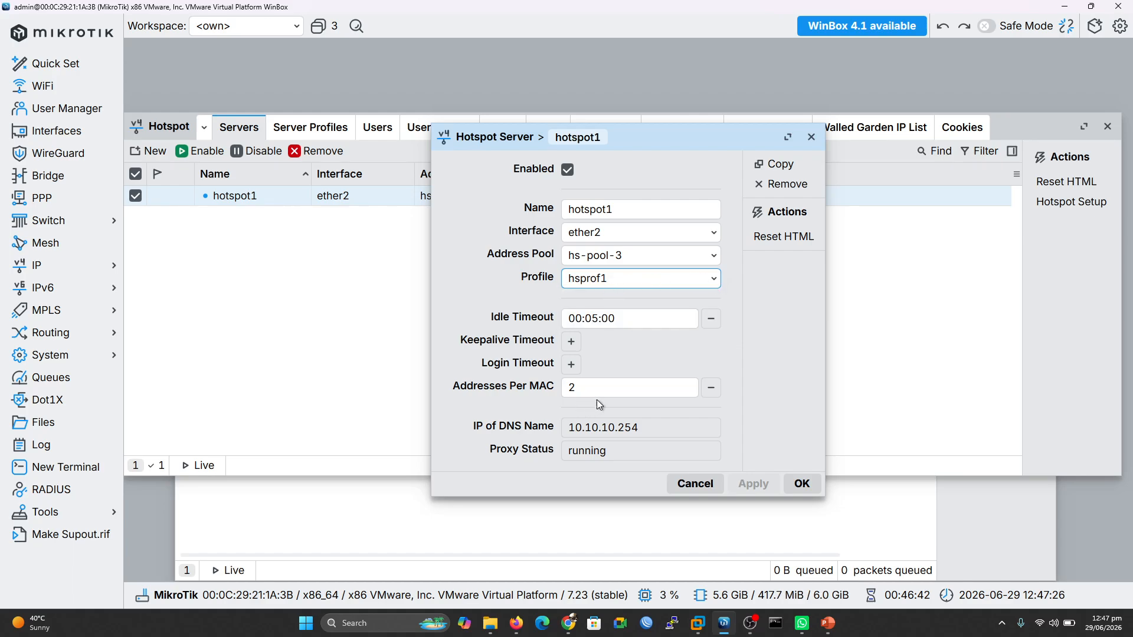
pyautogui.click(802, 484)
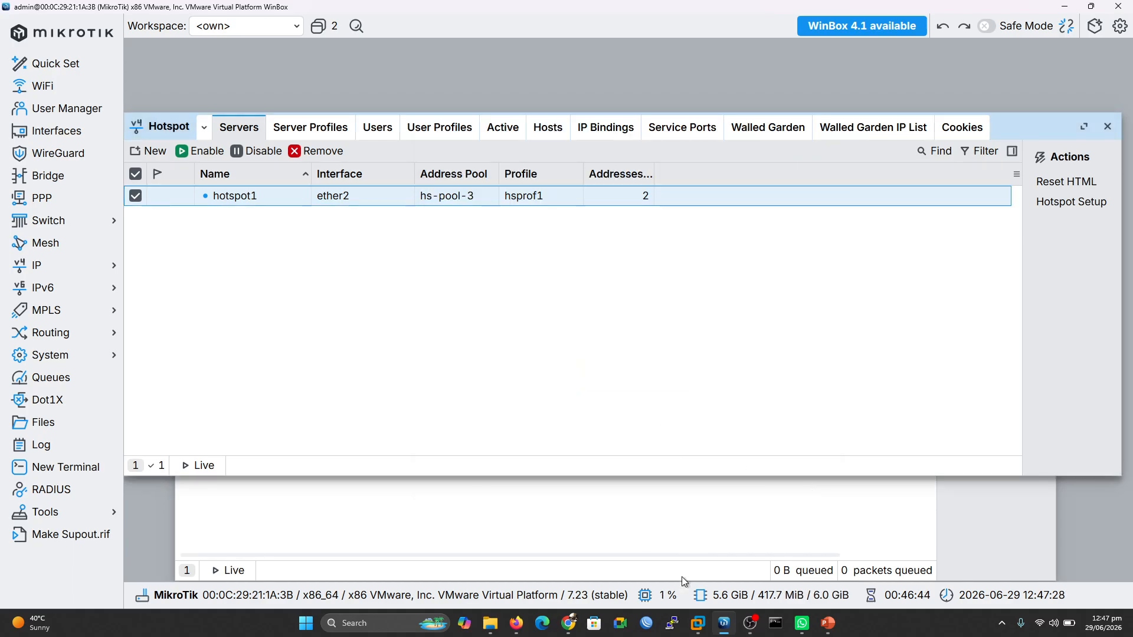
# - Switch to the Tiny 11 virtual machine and rerun the Fast.com internet speed test
pyautogui.click(698, 623)
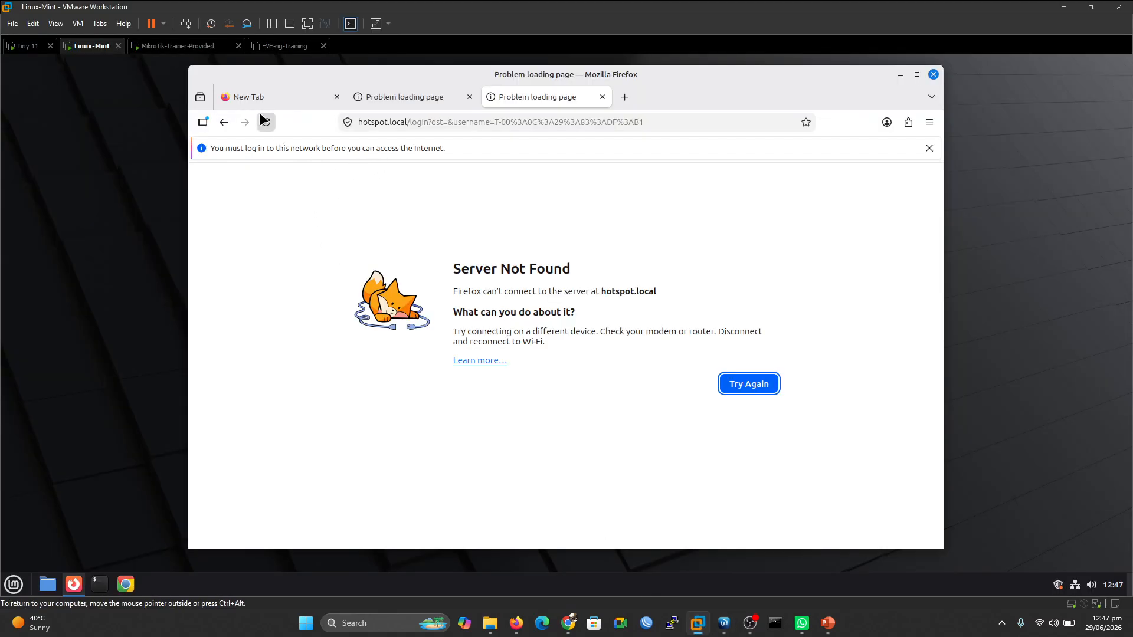
pyautogui.click(14, 45)
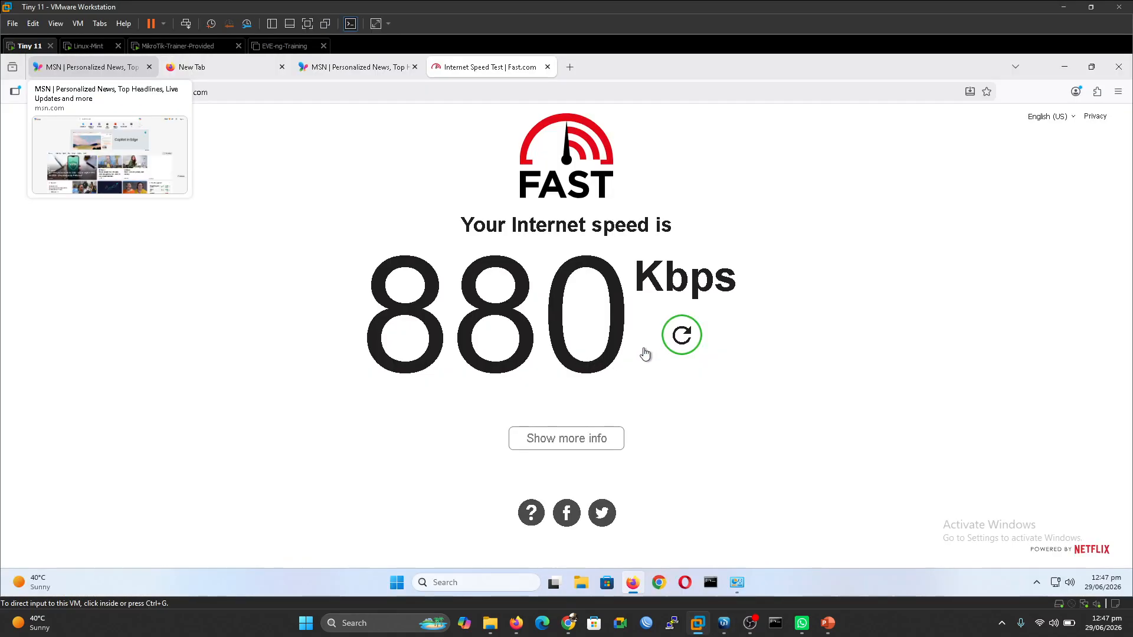
pyautogui.click(694, 340)
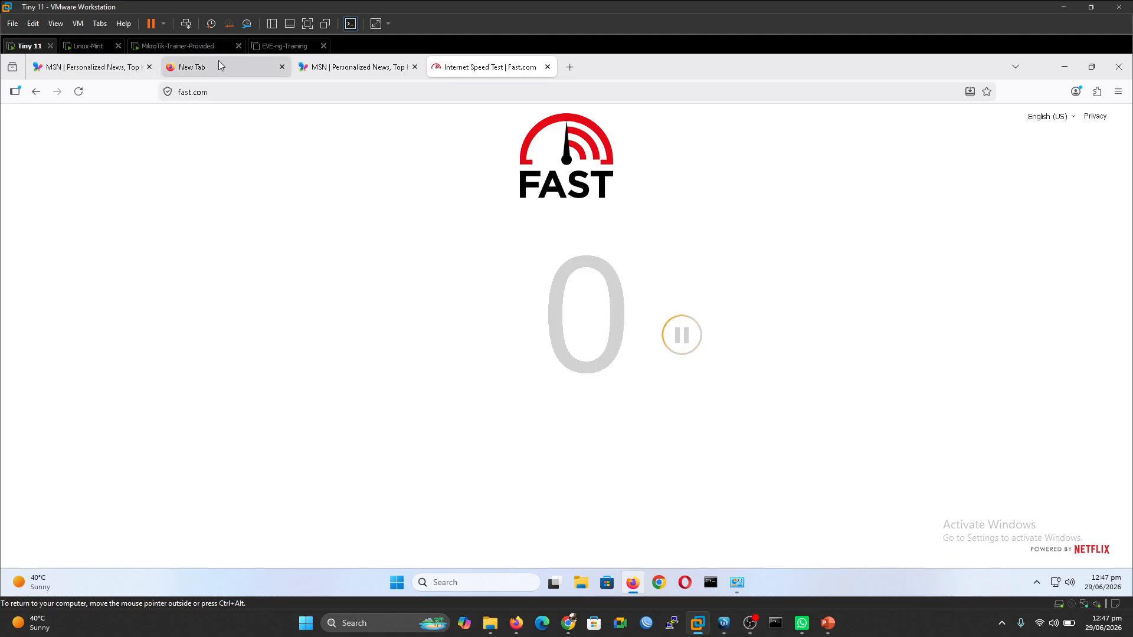
# - Search for "speed test by ookla" in the browser's empty New Tab
pyautogui.click(257, 74)
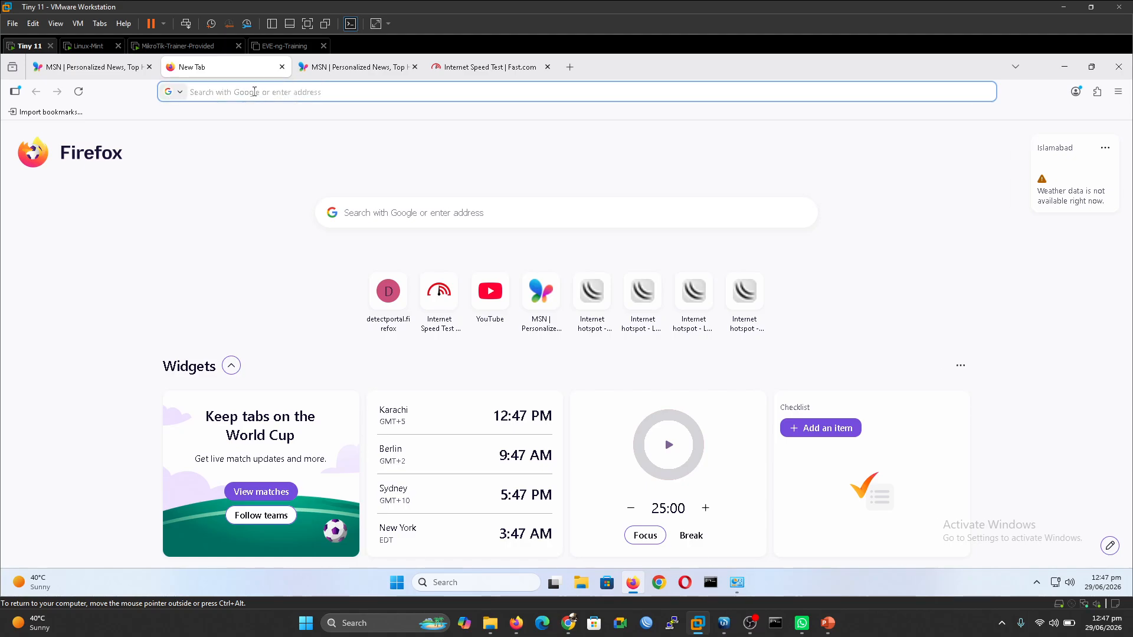
pyautogui.click(255, 92)
pyautogui.write('sp')
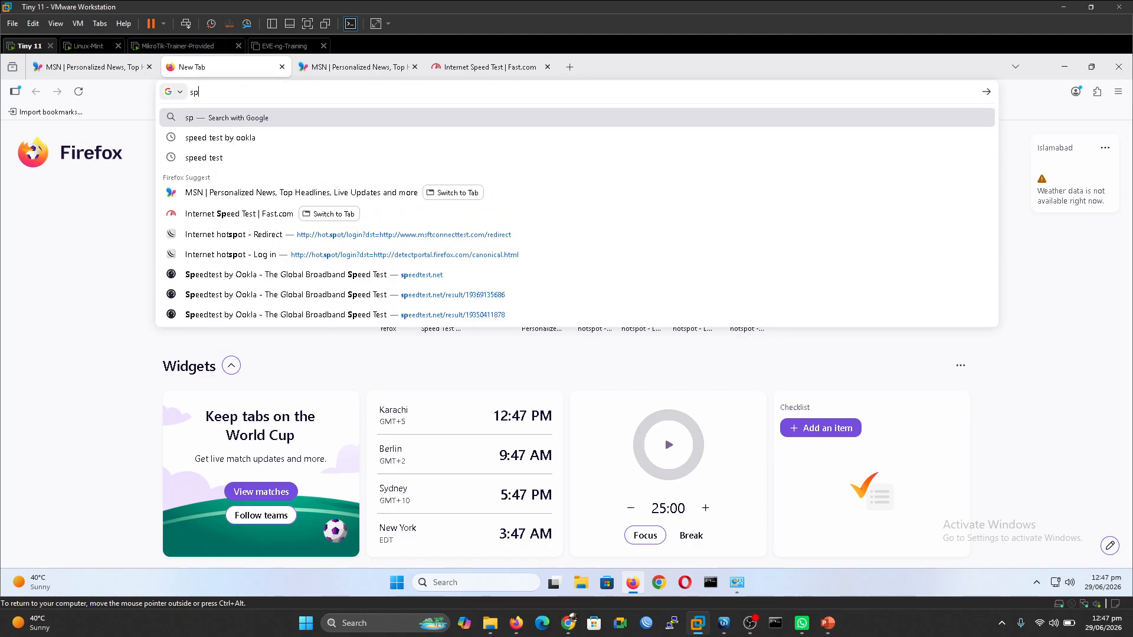
pyautogui.press('Down')
pyautogui.press('Return')
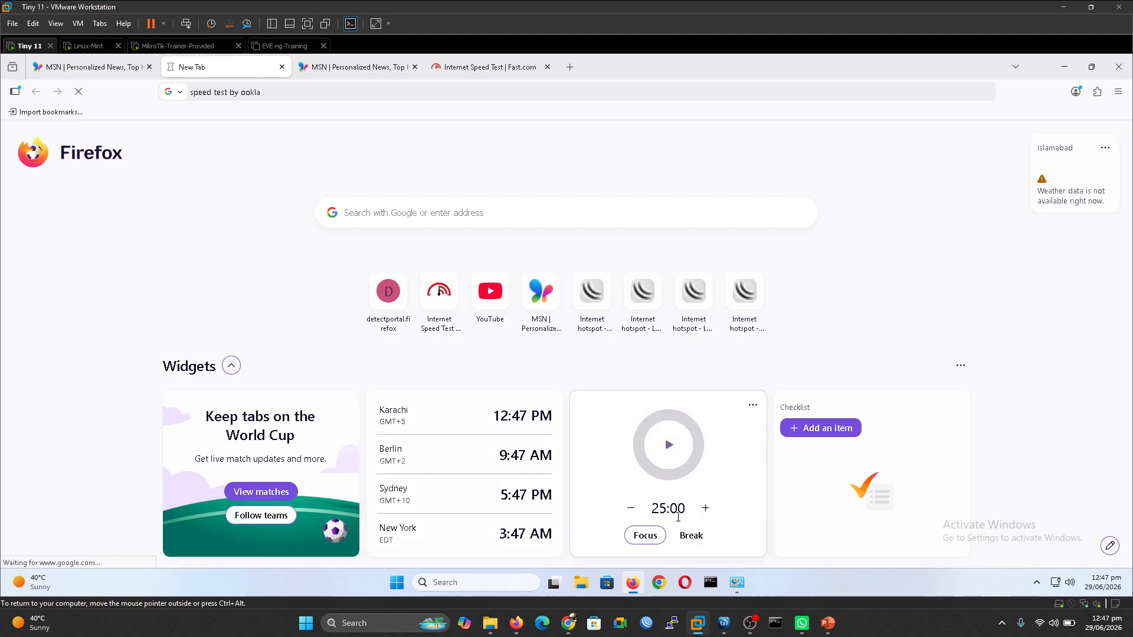
# - Switch to WinBox and set the Trail-user hotspot user profile's rate limit to 10M/10M, applying and confirming the change
pyautogui.click(723, 623)
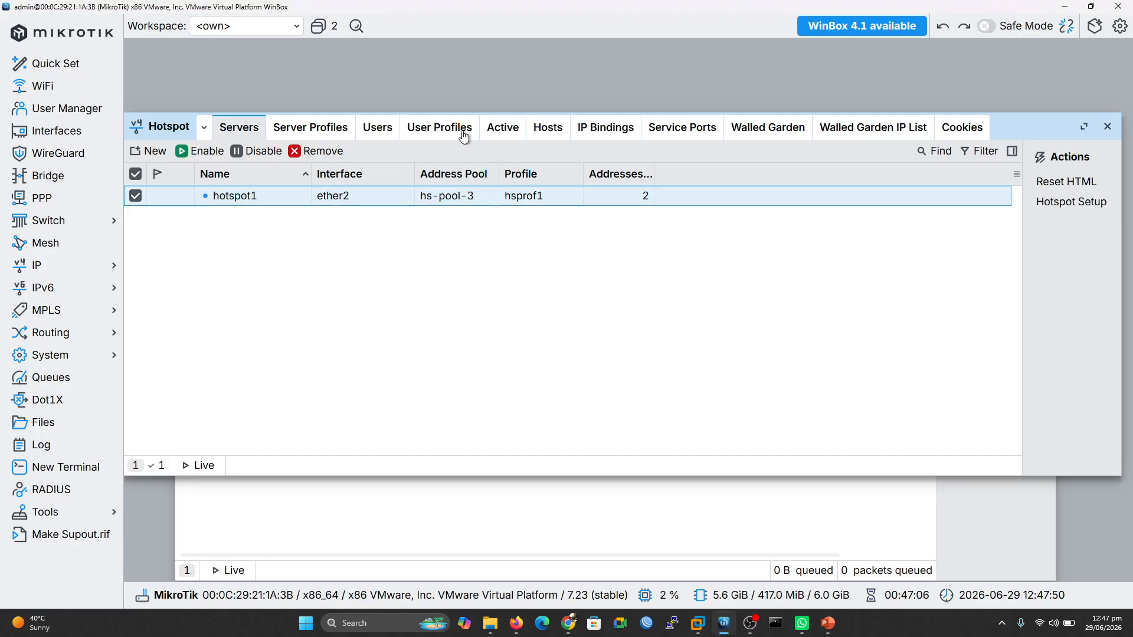
pyautogui.click(438, 131)
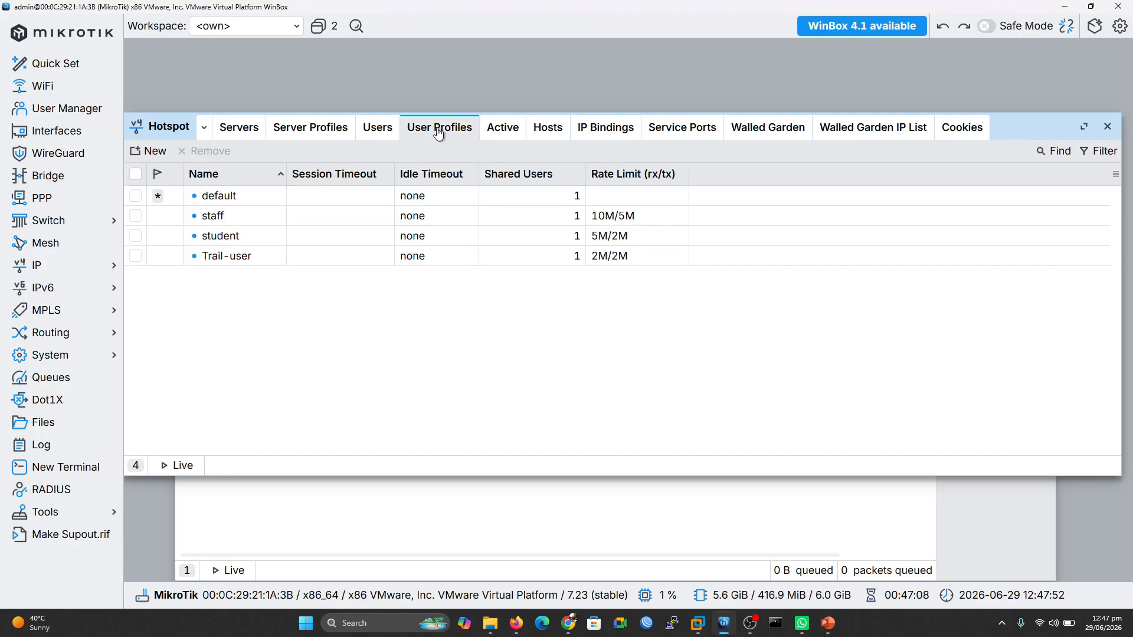
pyautogui.doubleClick(370, 259)
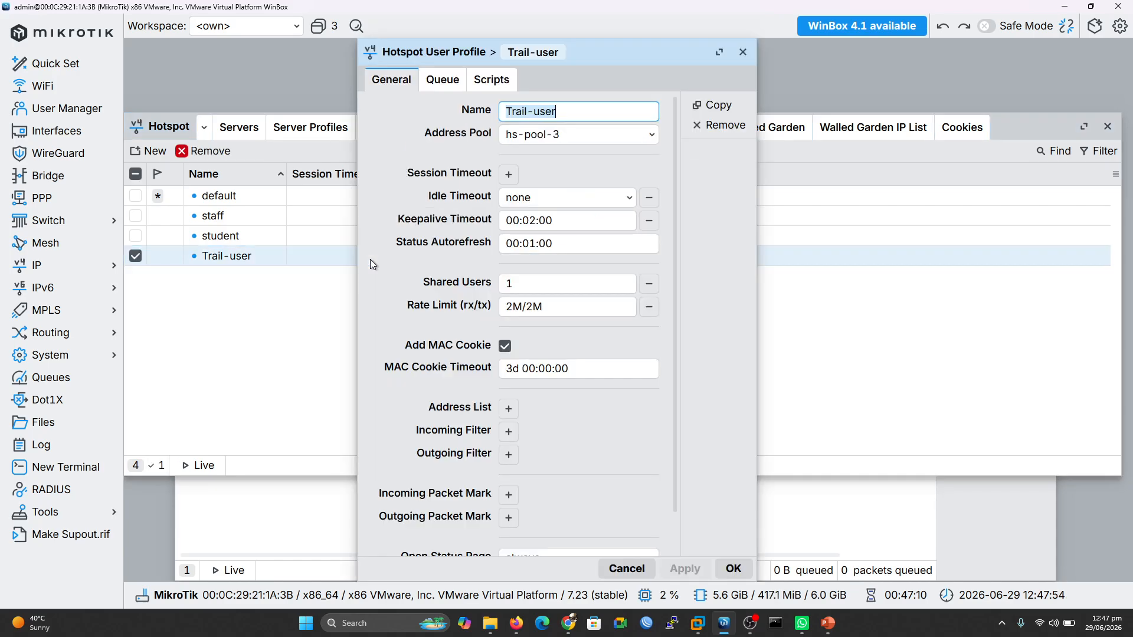
pyautogui.click(549, 307)
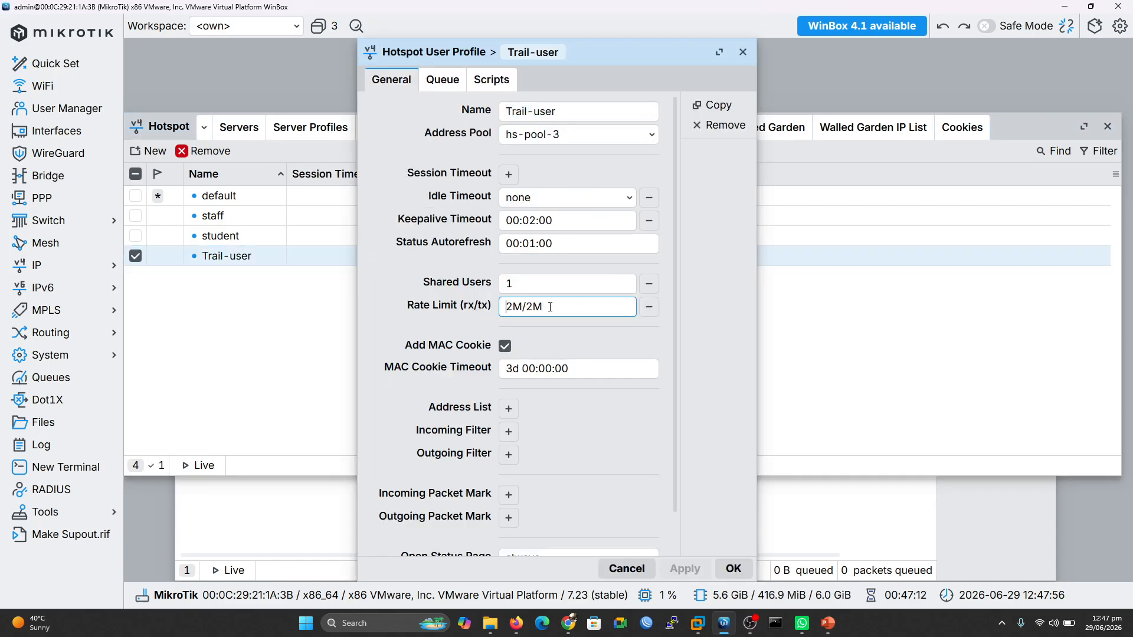
pyautogui.press('Delete')
pyautogui.write('10')
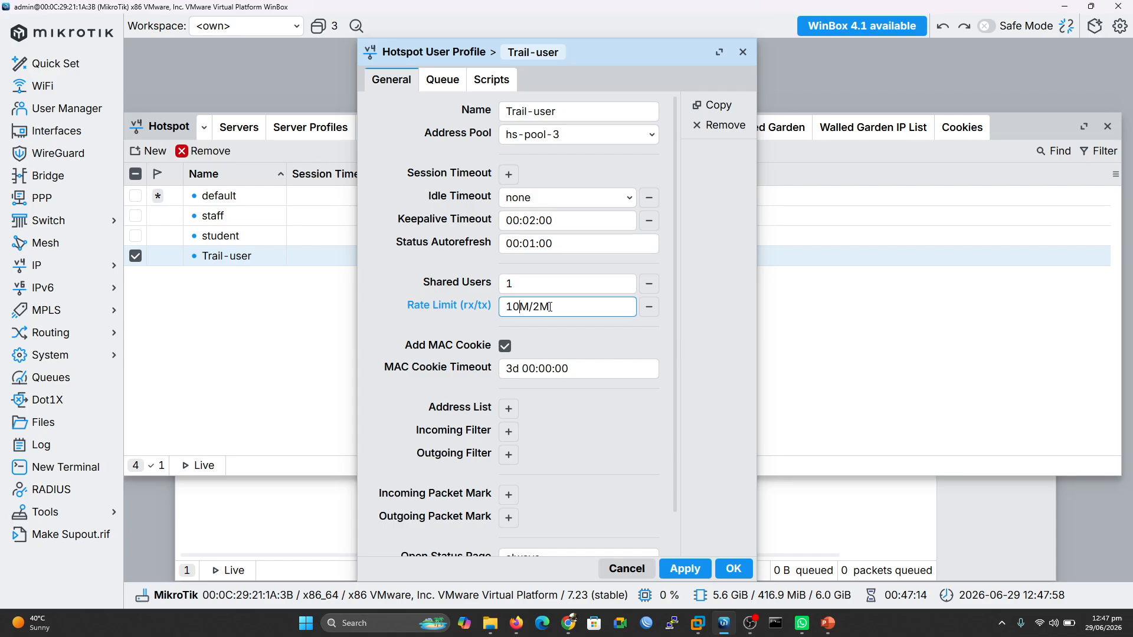
pyautogui.press('Right')
pyautogui.press('BackSpace')
pyautogui.write('10')
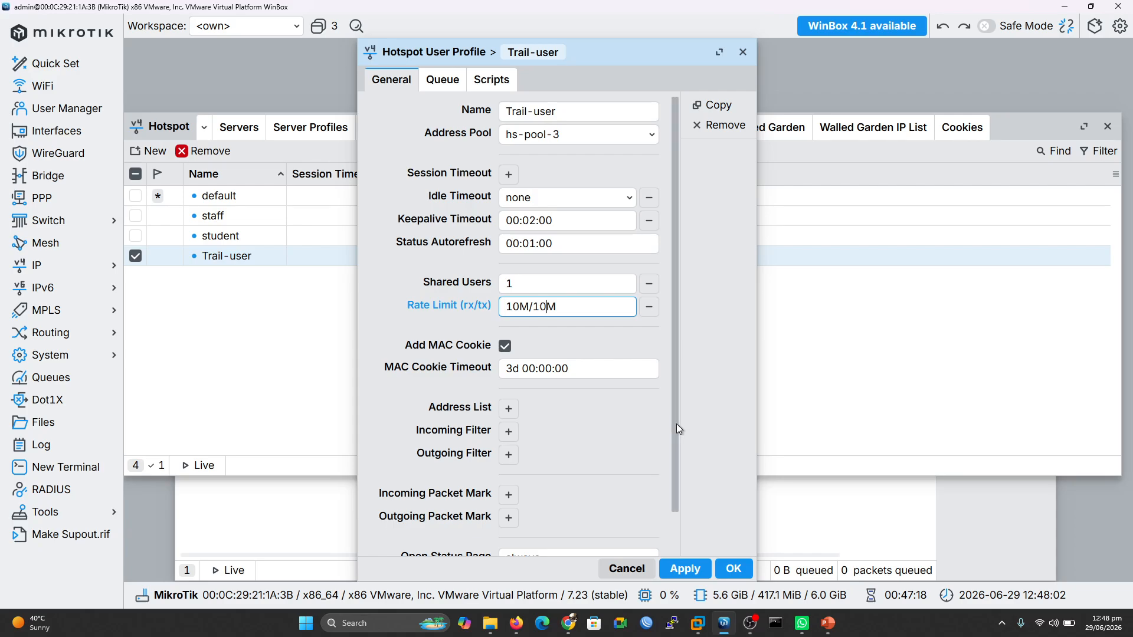
pyautogui.moveTo(676, 424); pyautogui.dragTo(675, 478)
pyautogui.click(684, 568)
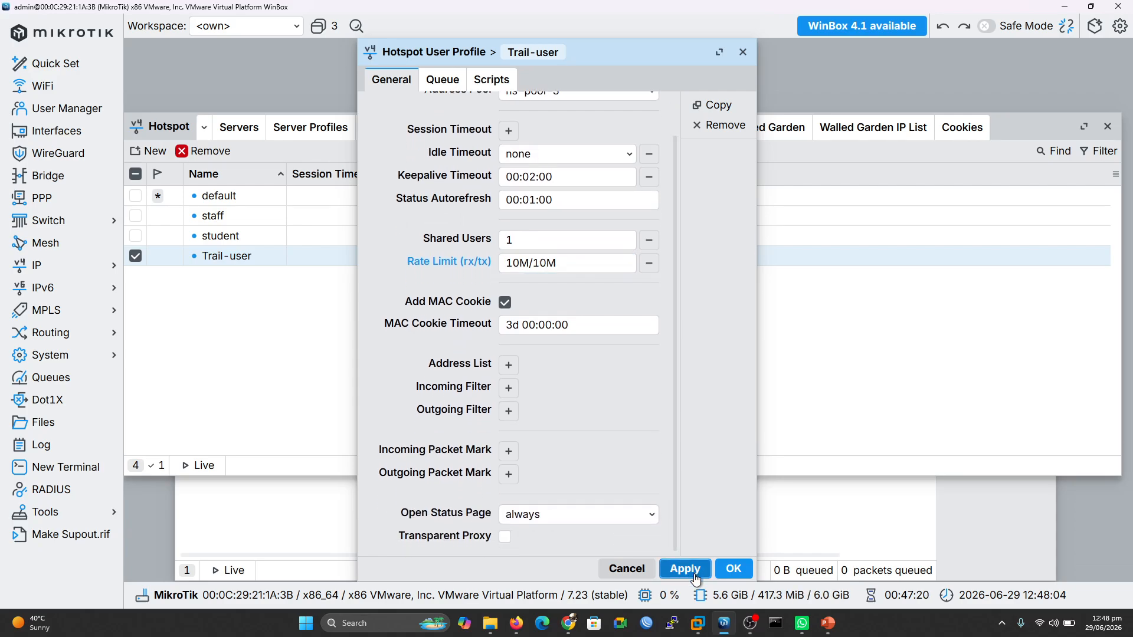
pyautogui.click(732, 568)
# - Remove the trial user's session from the active hotspot users
pyautogui.click(503, 127)
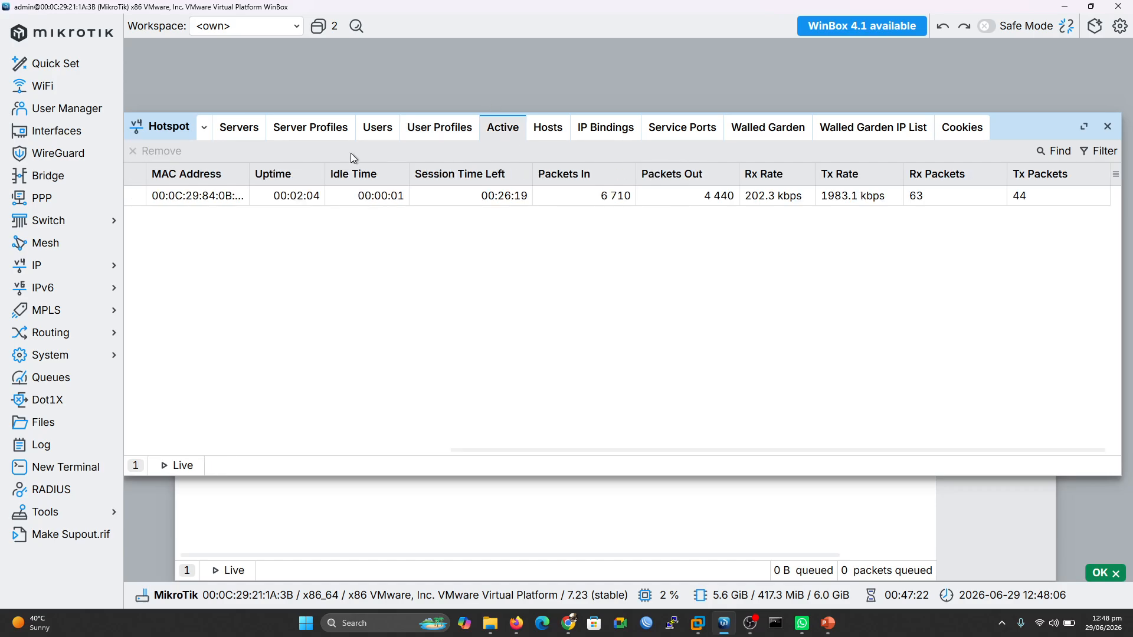
pyautogui.click(242, 202)
pyautogui.click(165, 154)
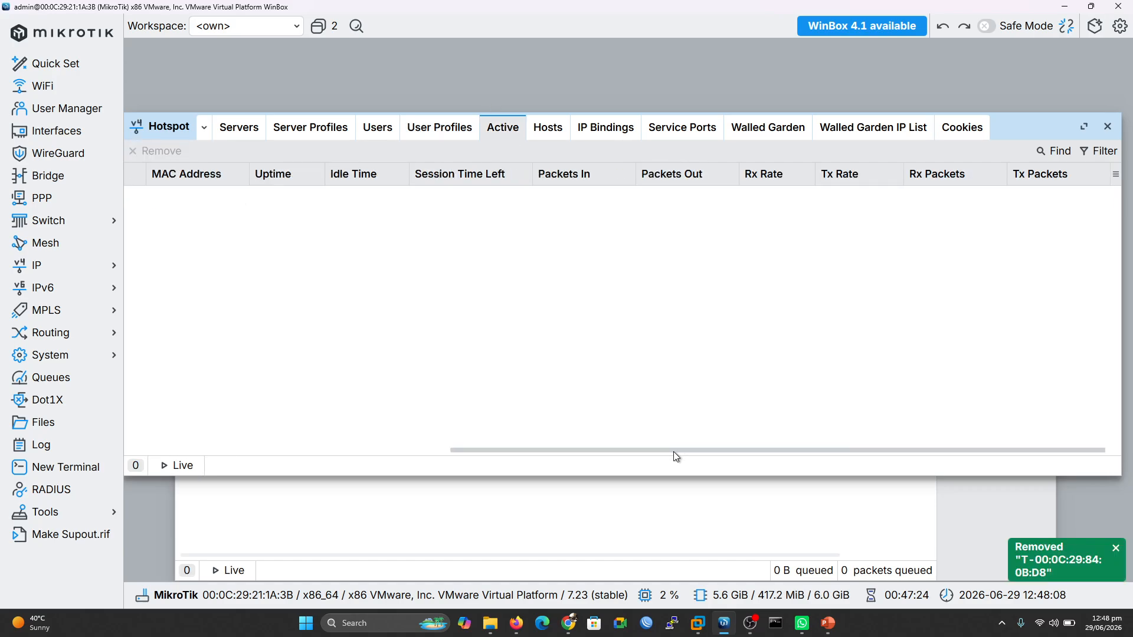
# - On Tiny 11, open the network login page and start the free trial from it
pyautogui.click(698, 624)
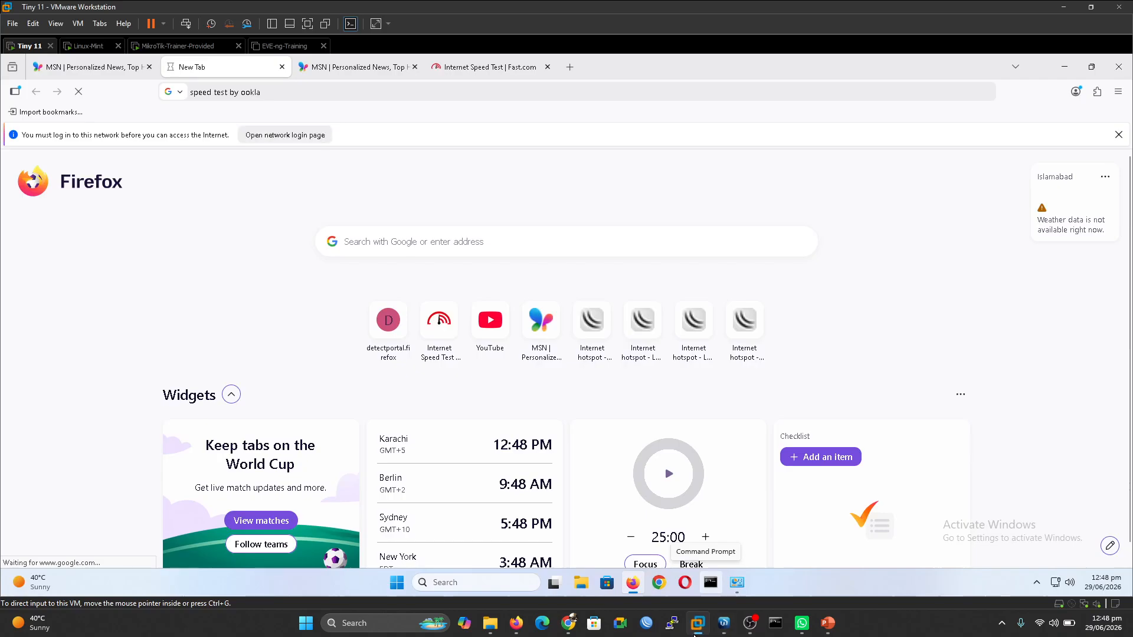
pyautogui.click(317, 135)
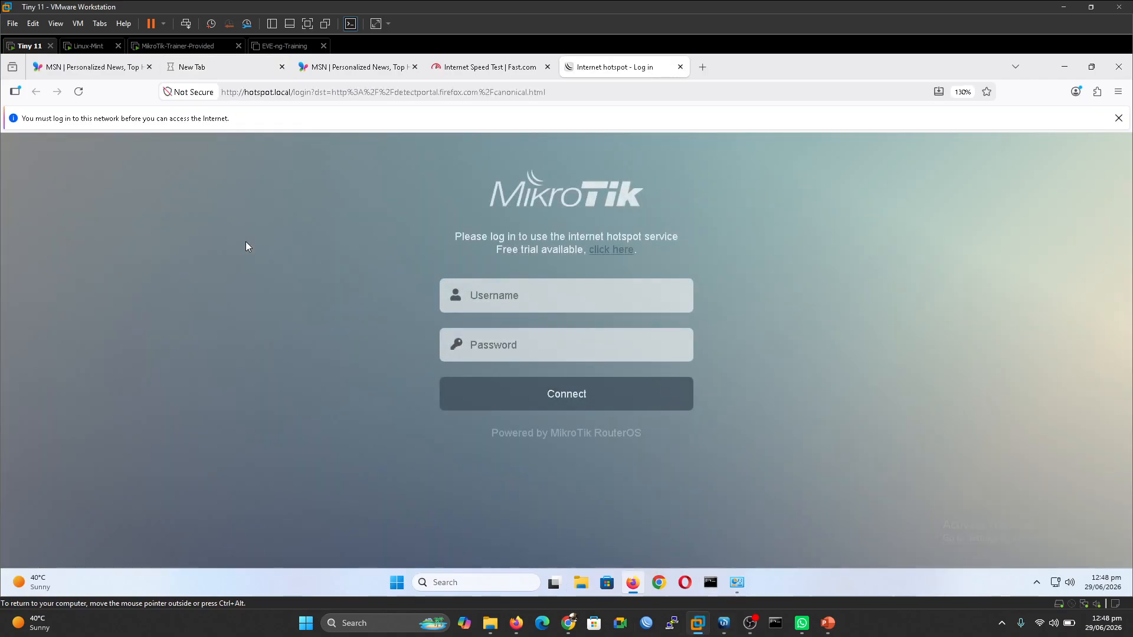
pyautogui.click(616, 252)
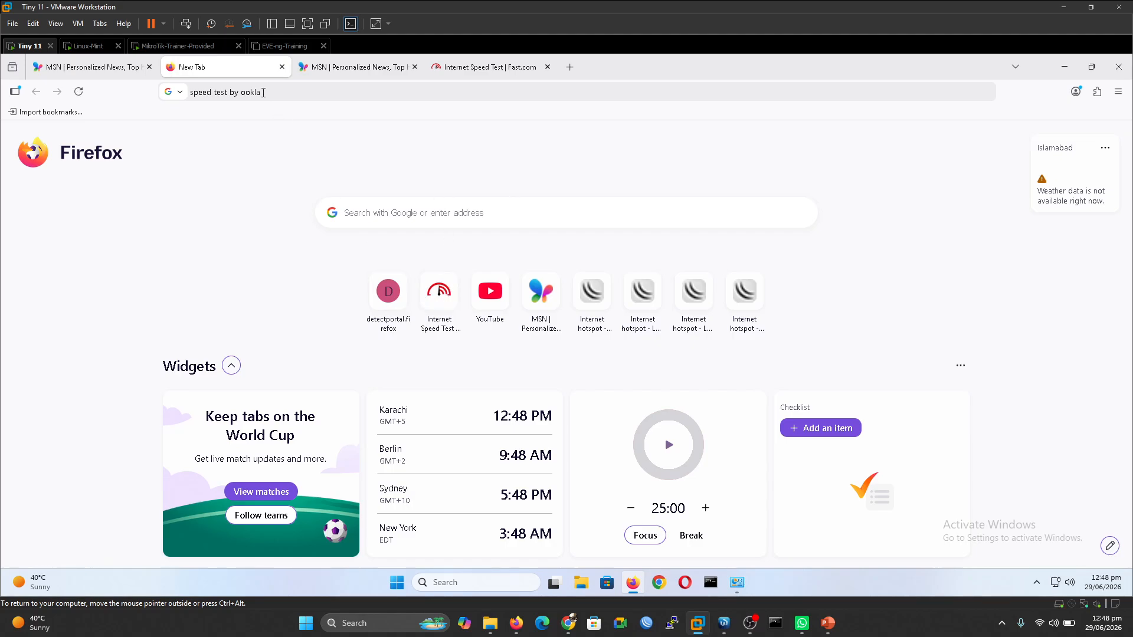
# - Rerun the "speed test by ookla" search, then switch to WinBox to check the active trial session's Rx and Tx rates
pyautogui.click(249, 92)
pyautogui.press('Return')
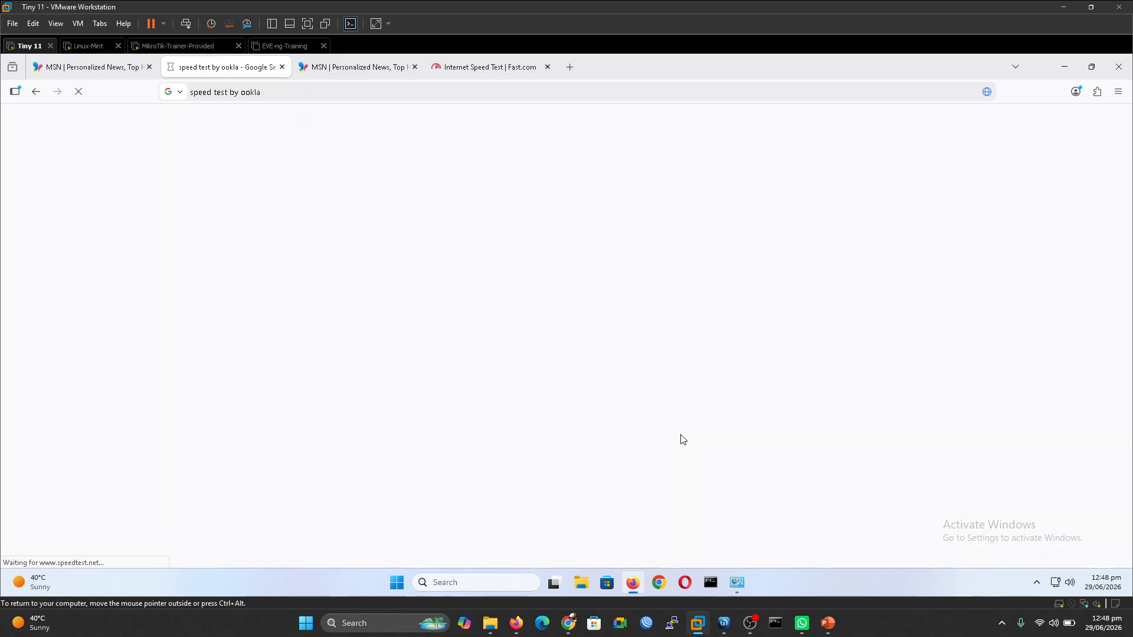
pyautogui.click(723, 622)
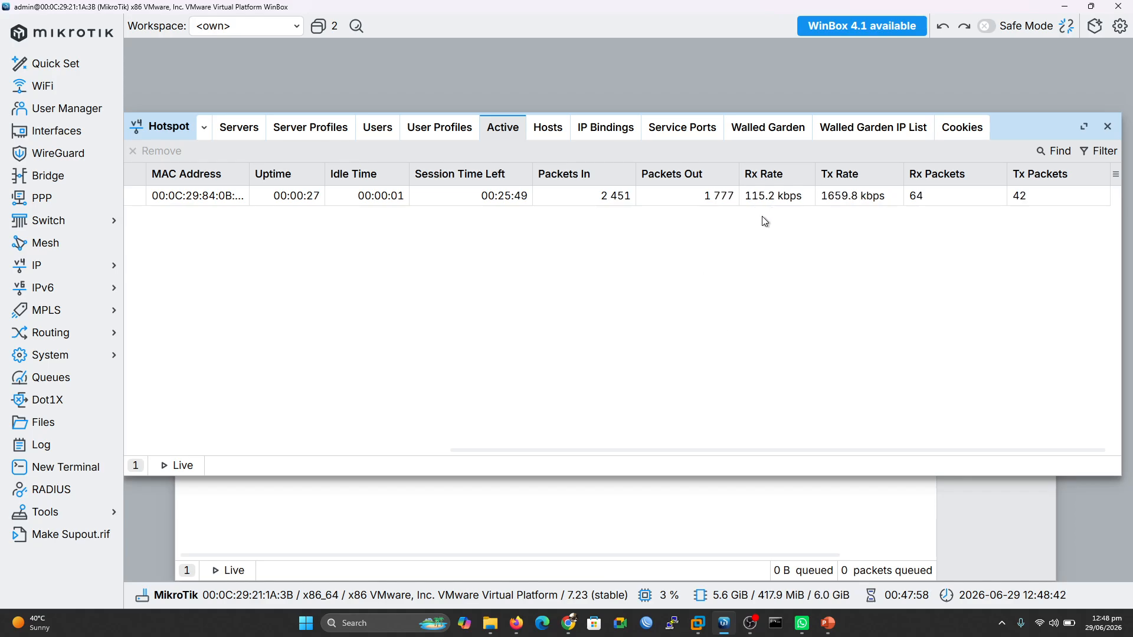
# - Check the Fast.com speed test on Tiny 11, then inspect the active trial user's session details in WinBox
pyautogui.click(696, 624)
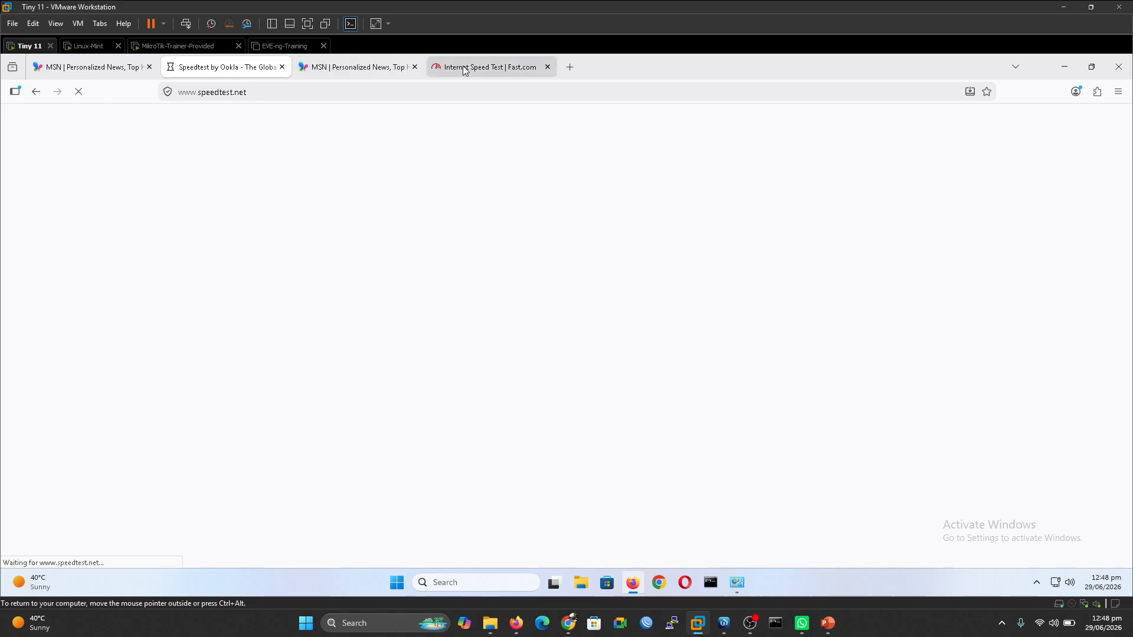
pyautogui.click(484, 67)
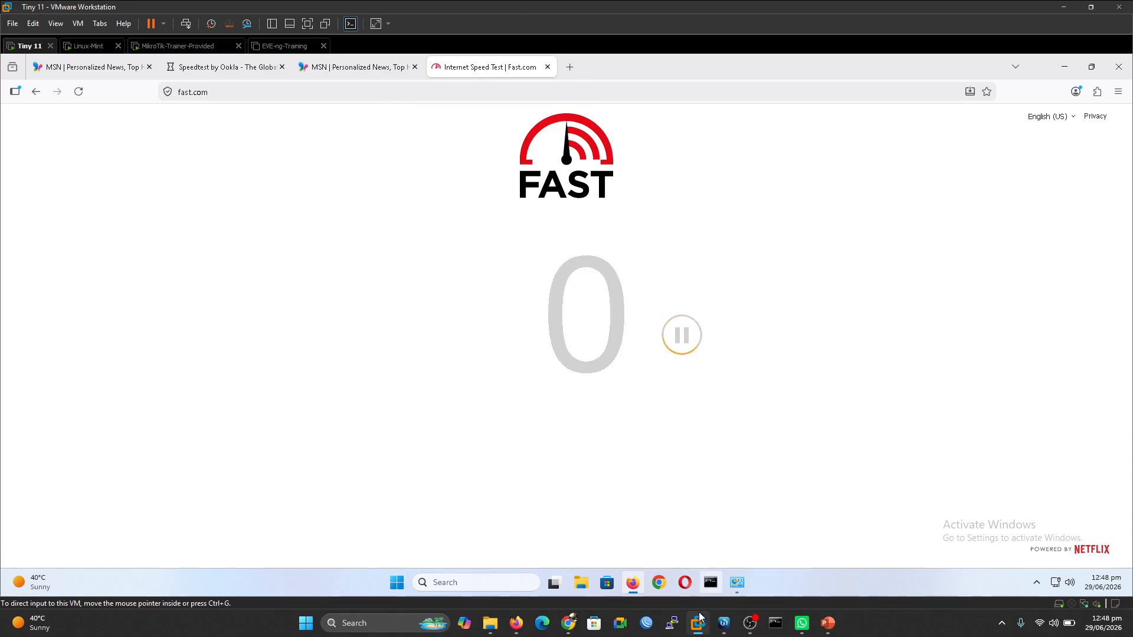
pyautogui.click(724, 623)
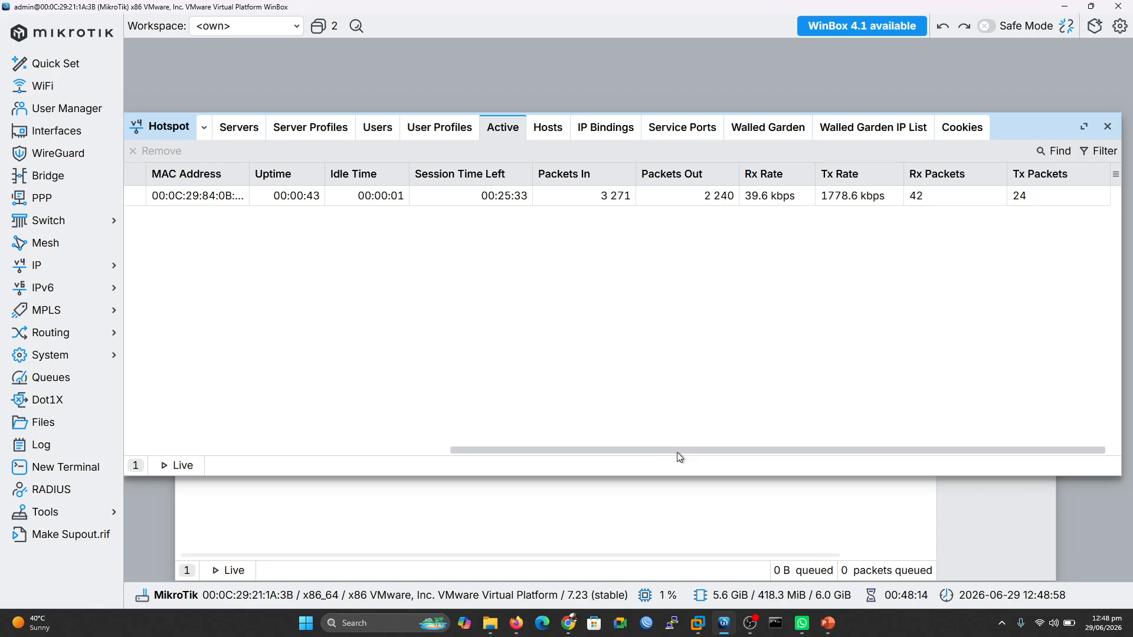
pyautogui.moveTo(672, 450); pyautogui.dragTo(336, 460)
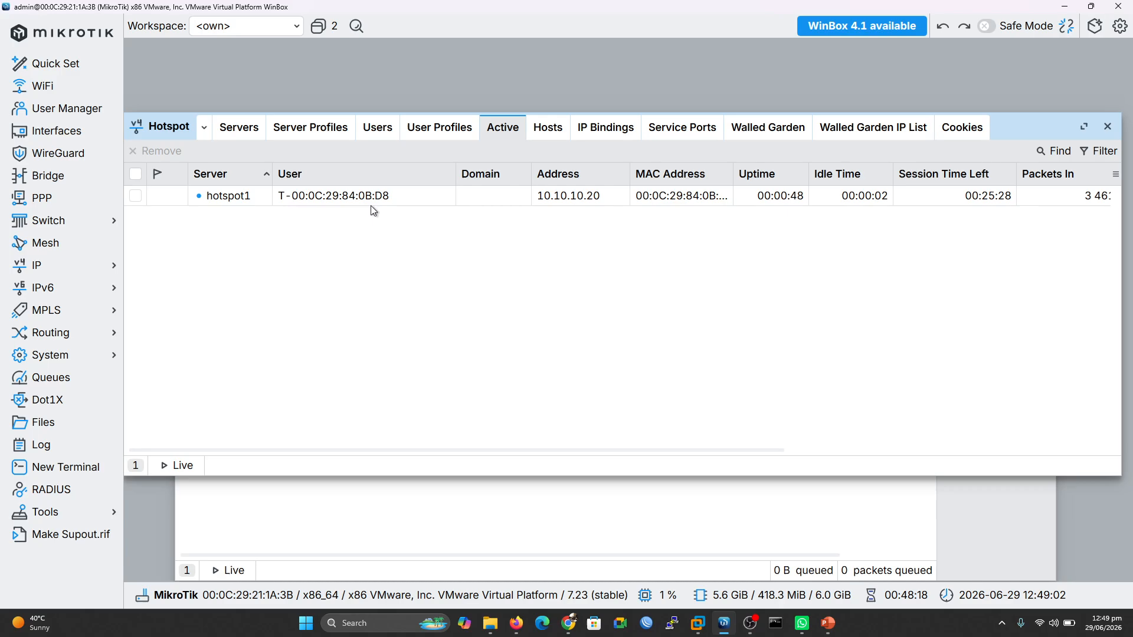
# - Review the general settings of the Trail-user hotspot user profile, leaving its window open behind the Hotspot list
pyautogui.click(438, 129)
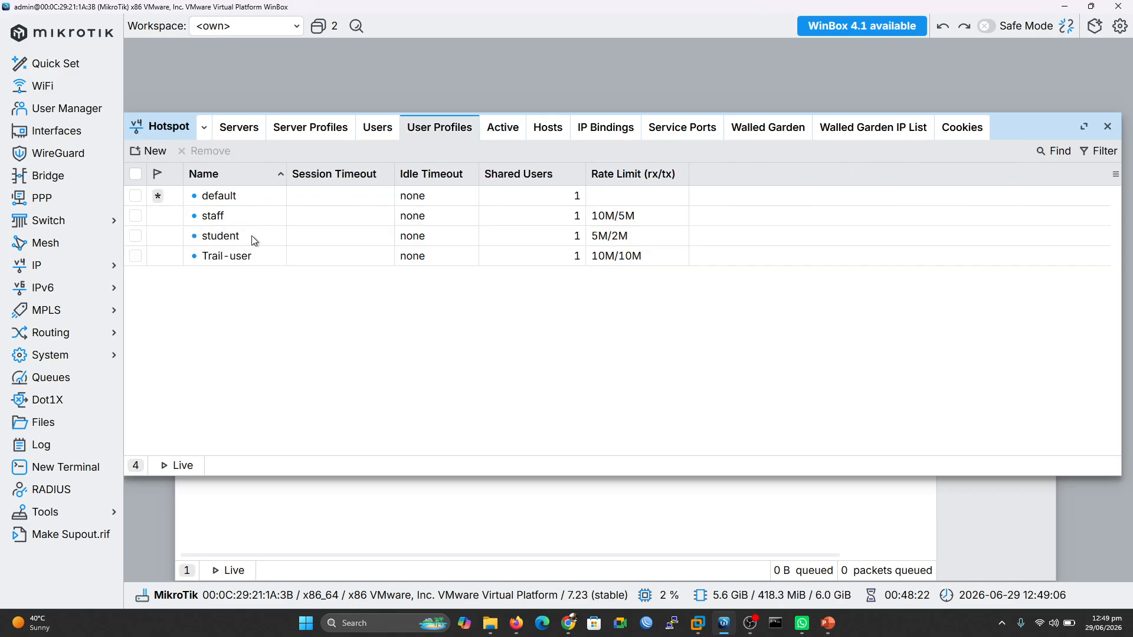
pyautogui.doubleClick(251, 257)
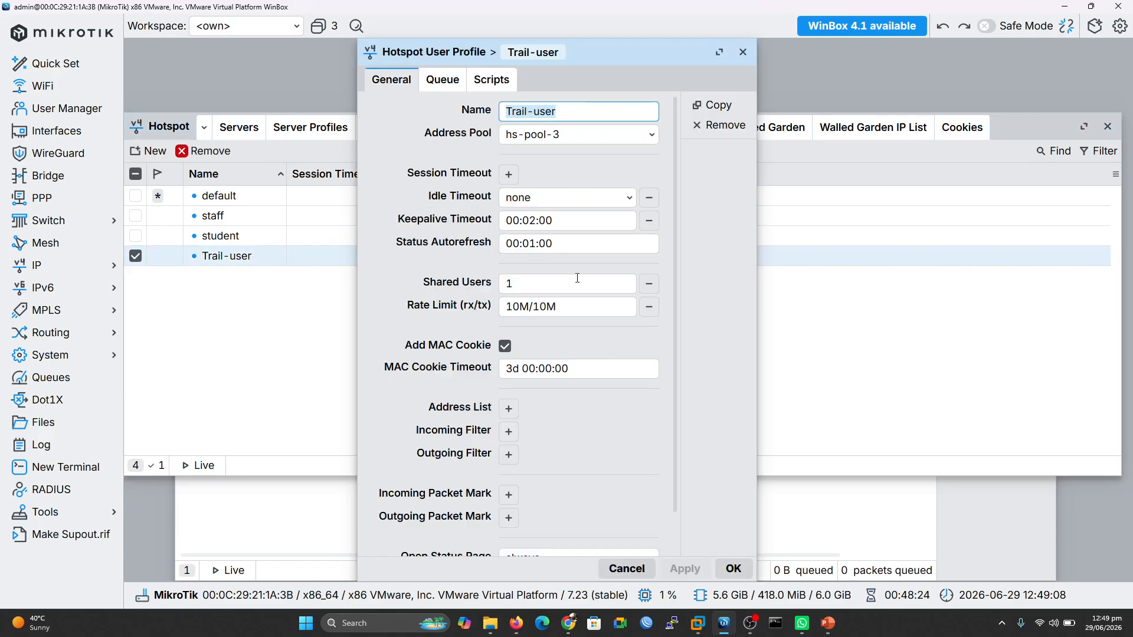
pyautogui.moveTo(677, 272); pyautogui.dragTo(682, 341)
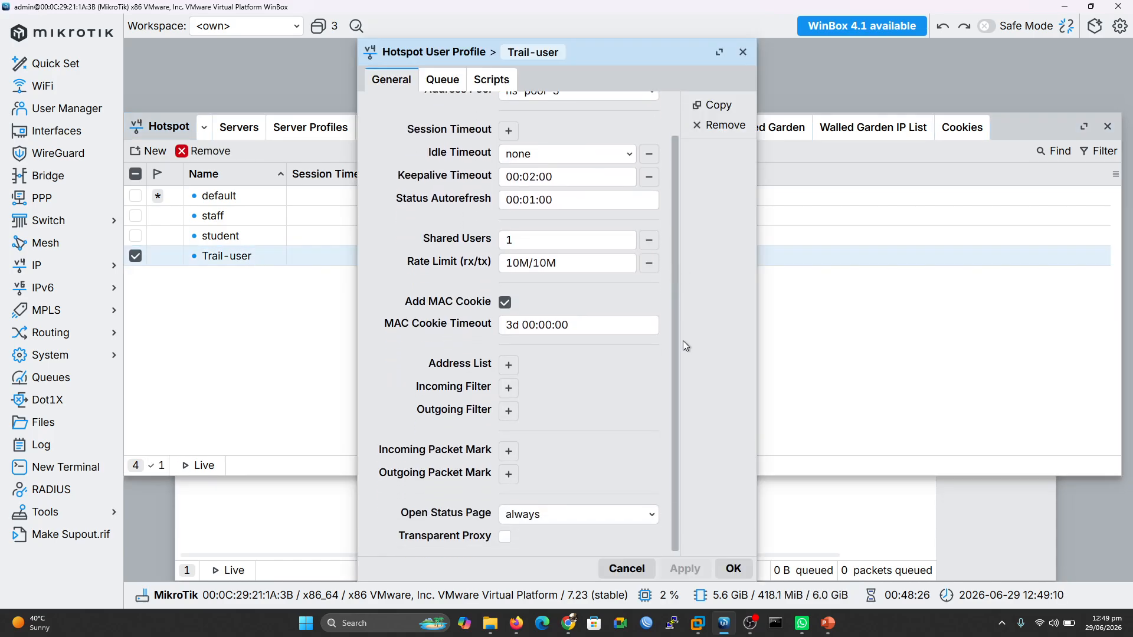
pyautogui.click(897, 226)
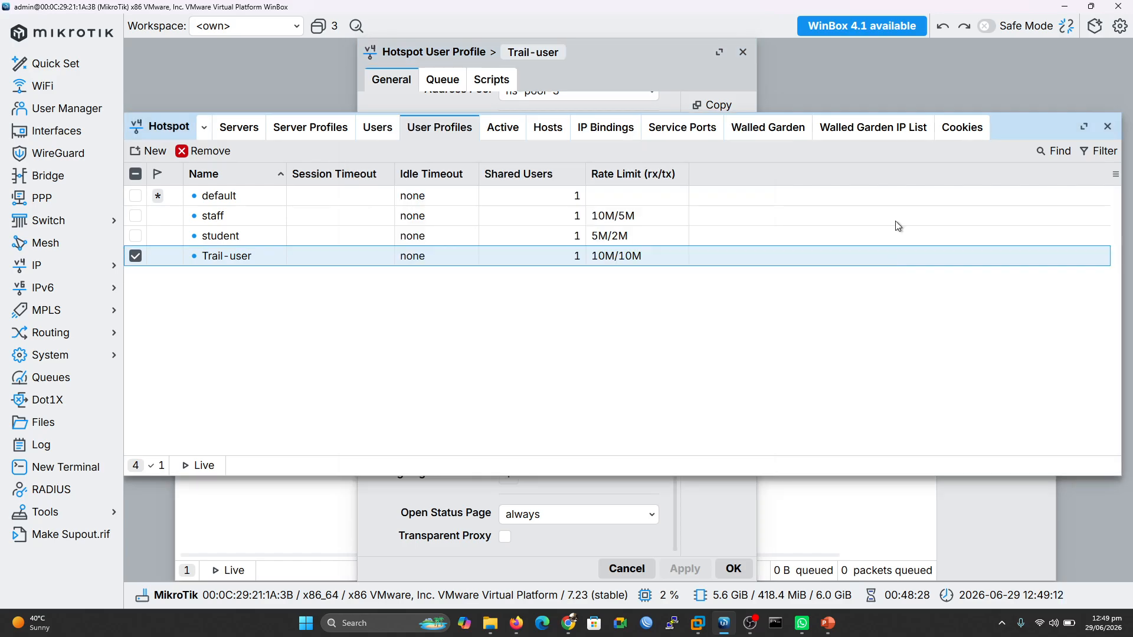
# - Look through the hotspot cookies and server profiles, and inspect the hotspot1 server's settings, closing them without changes
pyautogui.click(962, 126)
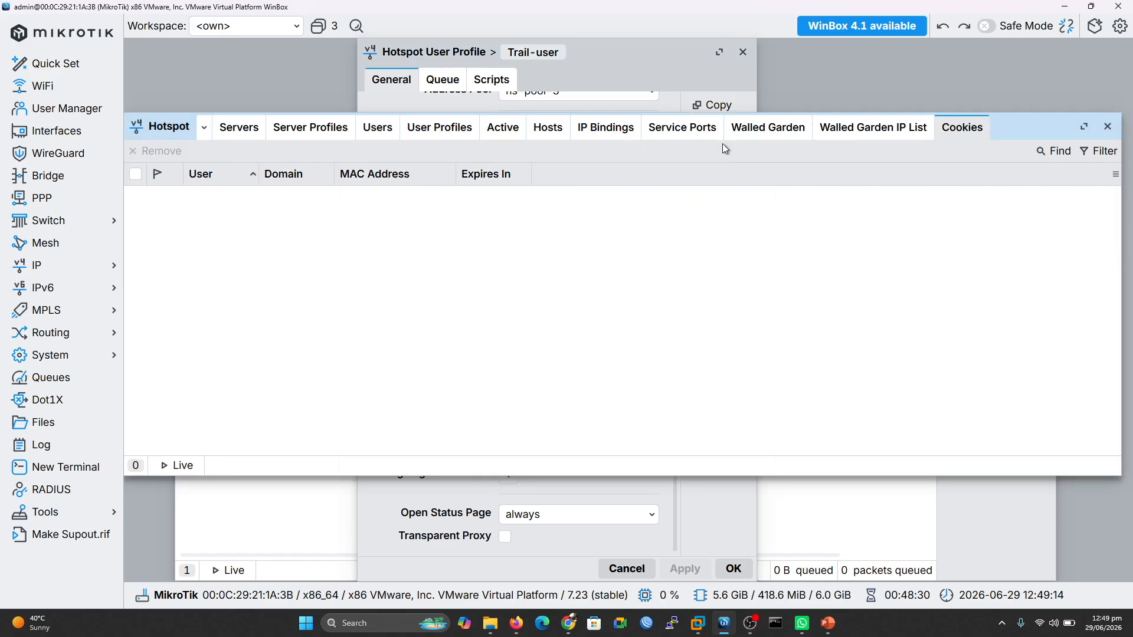
pyautogui.click(304, 133)
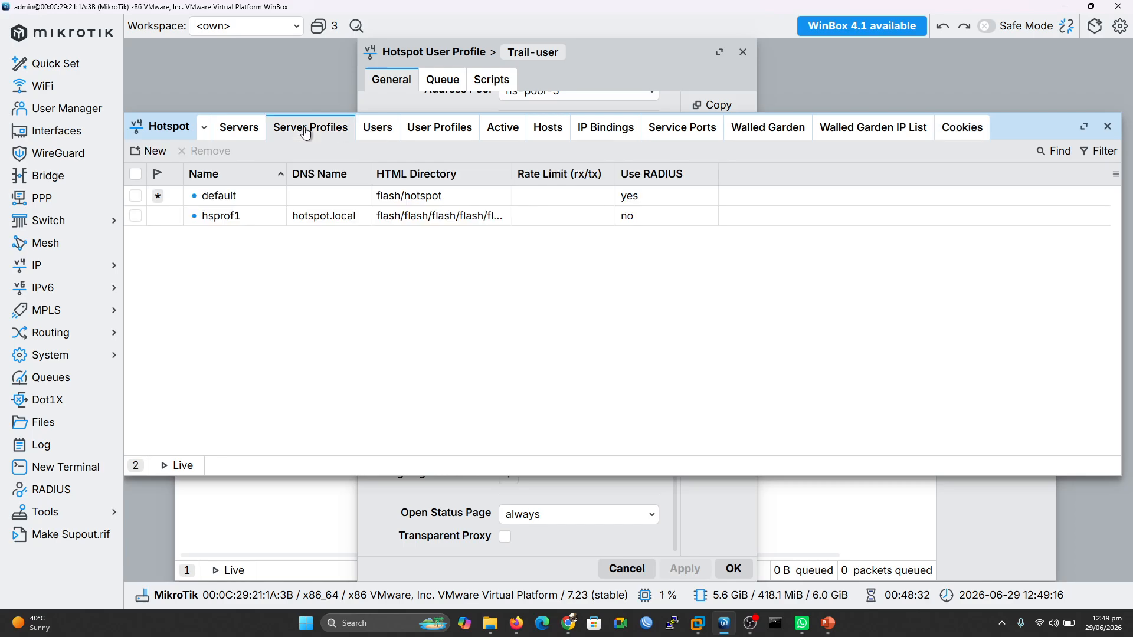
pyautogui.click(251, 132)
pyautogui.doubleClick(292, 196)
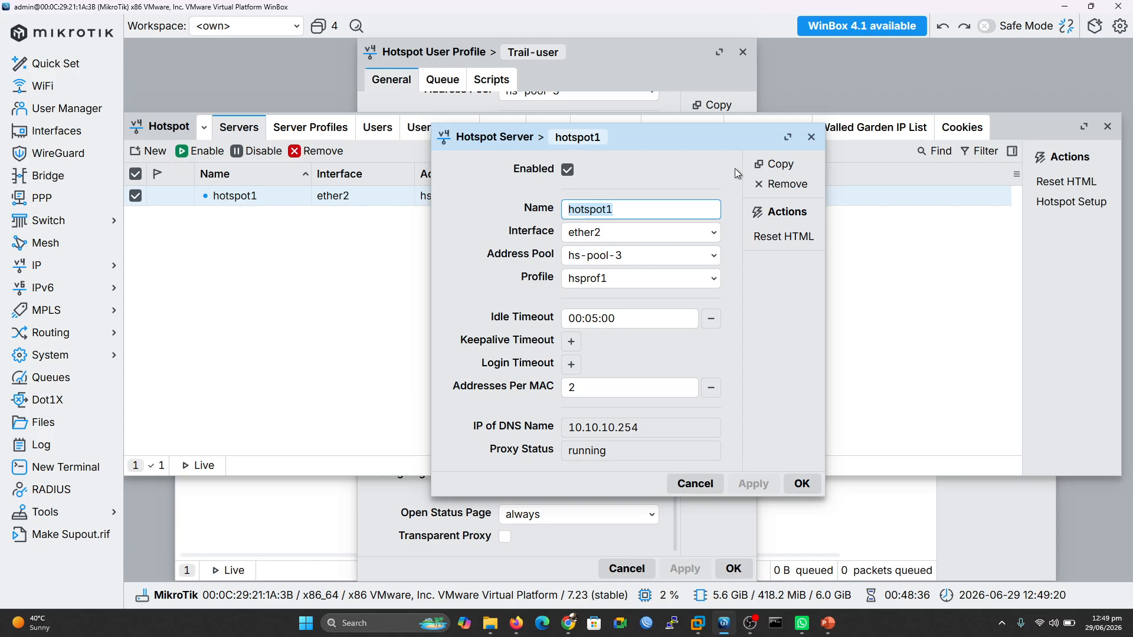
pyautogui.click(811, 137)
# - Set the Trial Uptime Limit of the hsprof1 hotspot server profile to 00:02:00 and save the profile
pyautogui.click(310, 128)
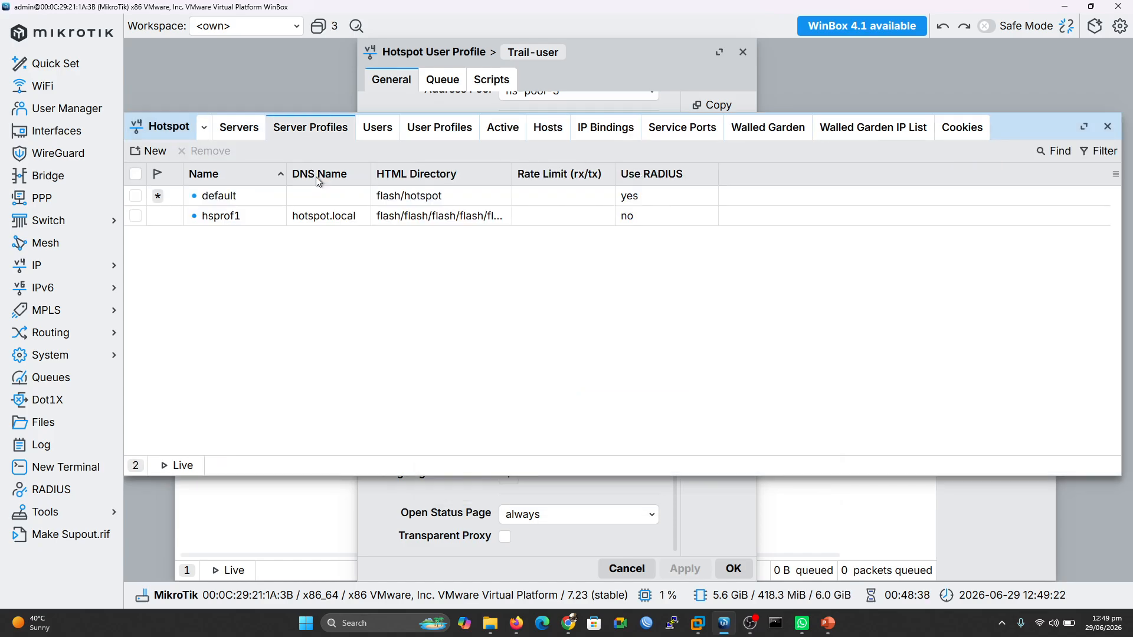
pyautogui.doubleClick(265, 216)
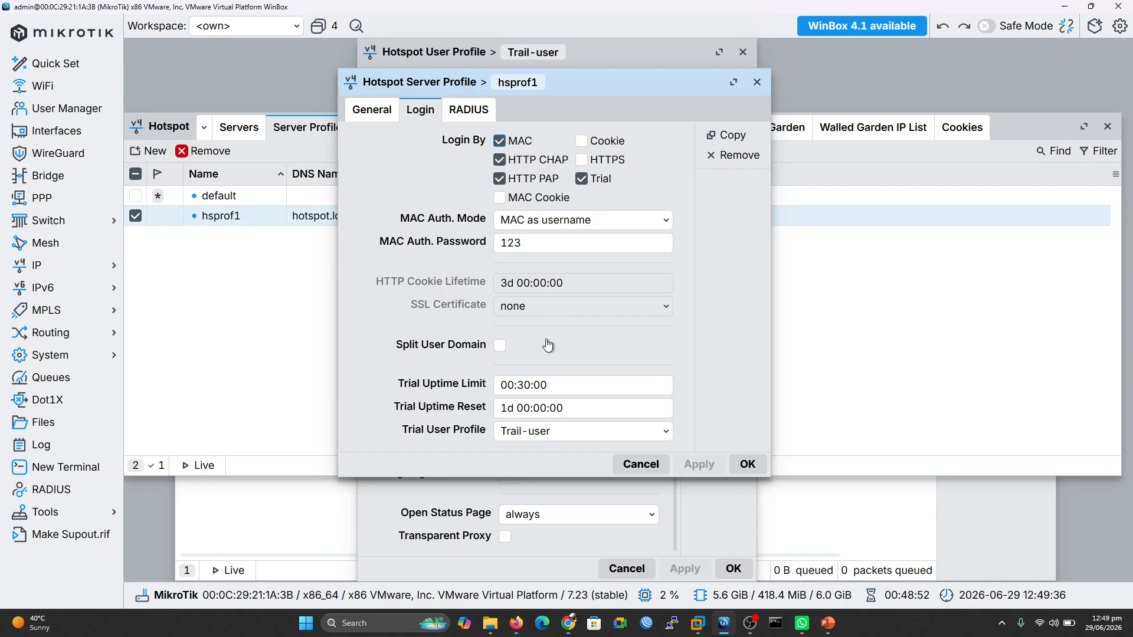
pyautogui.click(558, 385)
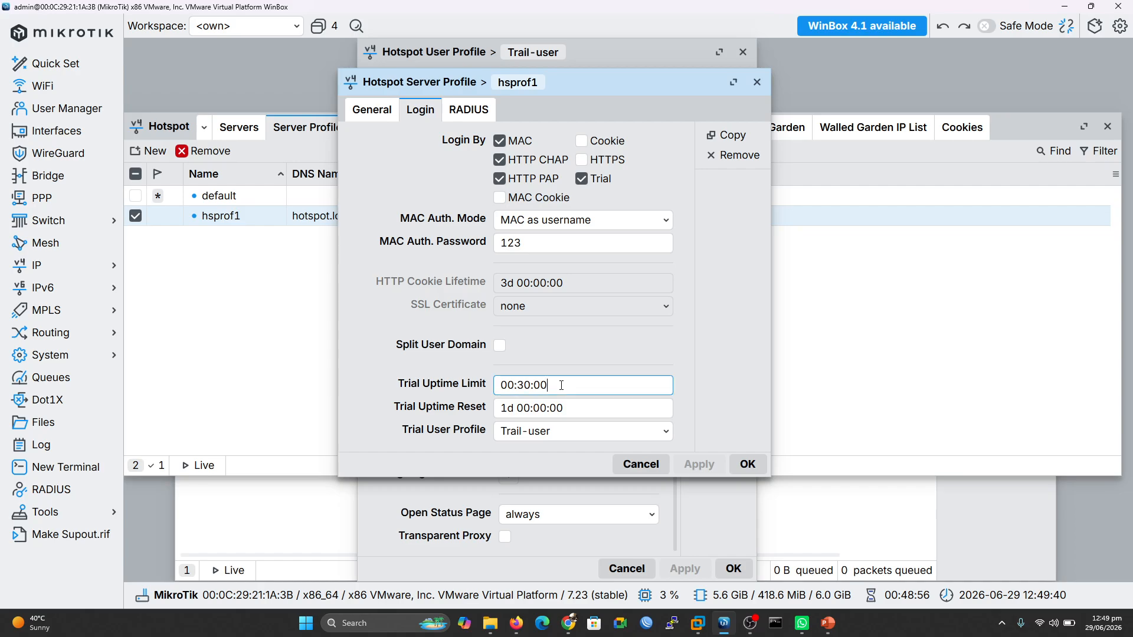
pyautogui.press('BackSpace')
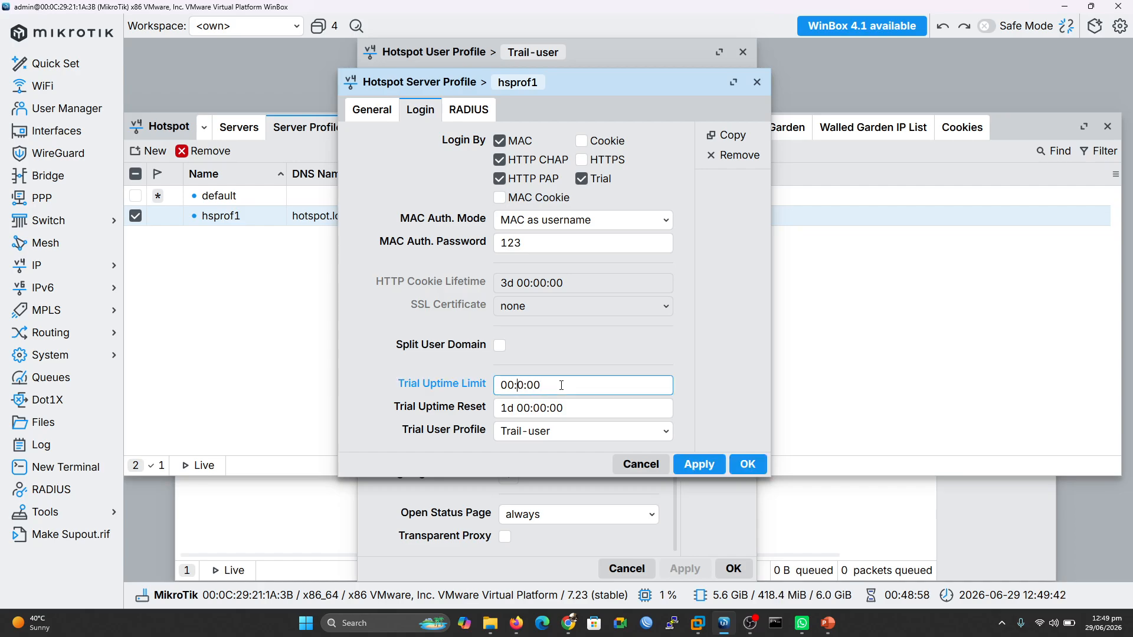
pyautogui.write('0')
pyautogui.press('Right')
pyautogui.press('Right')
pyautogui.press('Left')
pyautogui.press('Left')
pyautogui.click(702, 469)
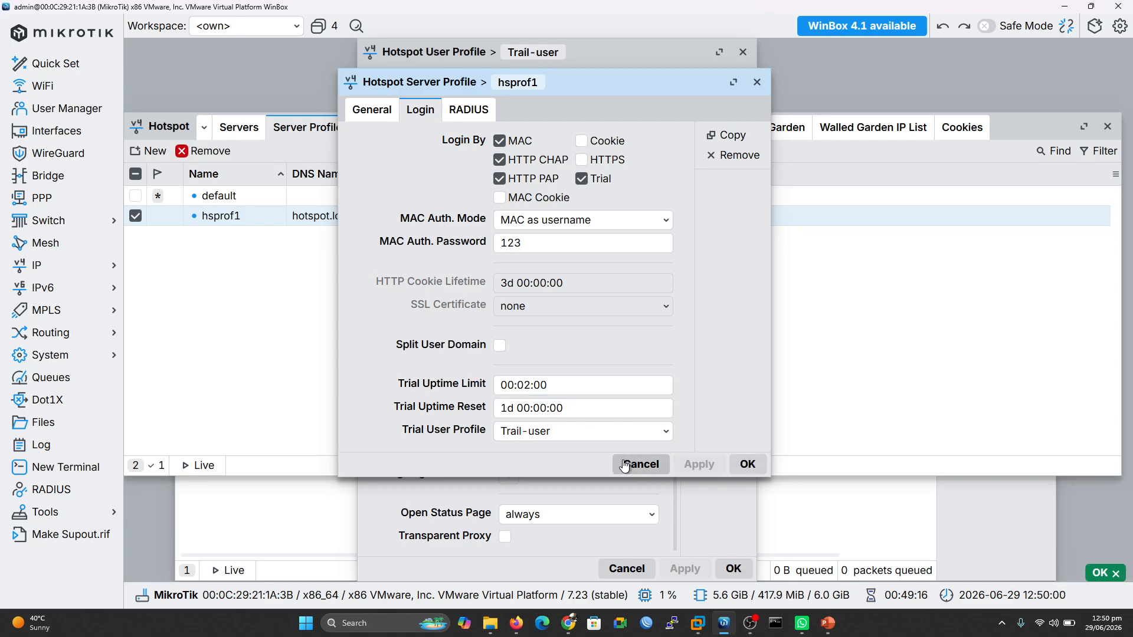
pyautogui.click(747, 464)
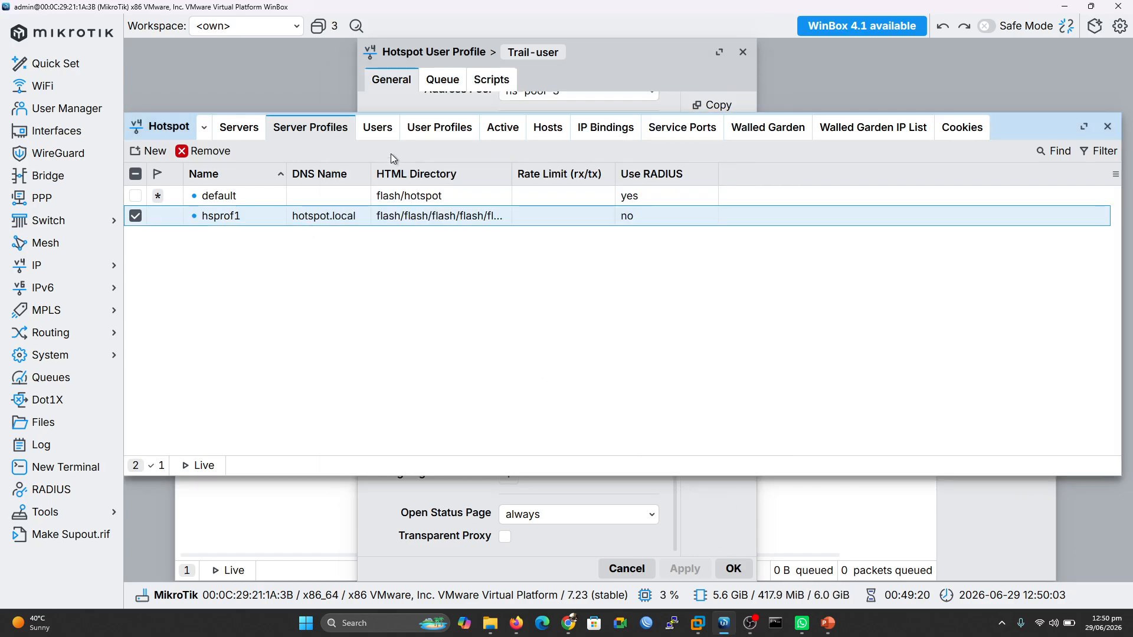
# - Remove the active trial session on hotspot1, then switch to the Tiny 11 virtual machine and reload fast.com
pyautogui.click(503, 129)
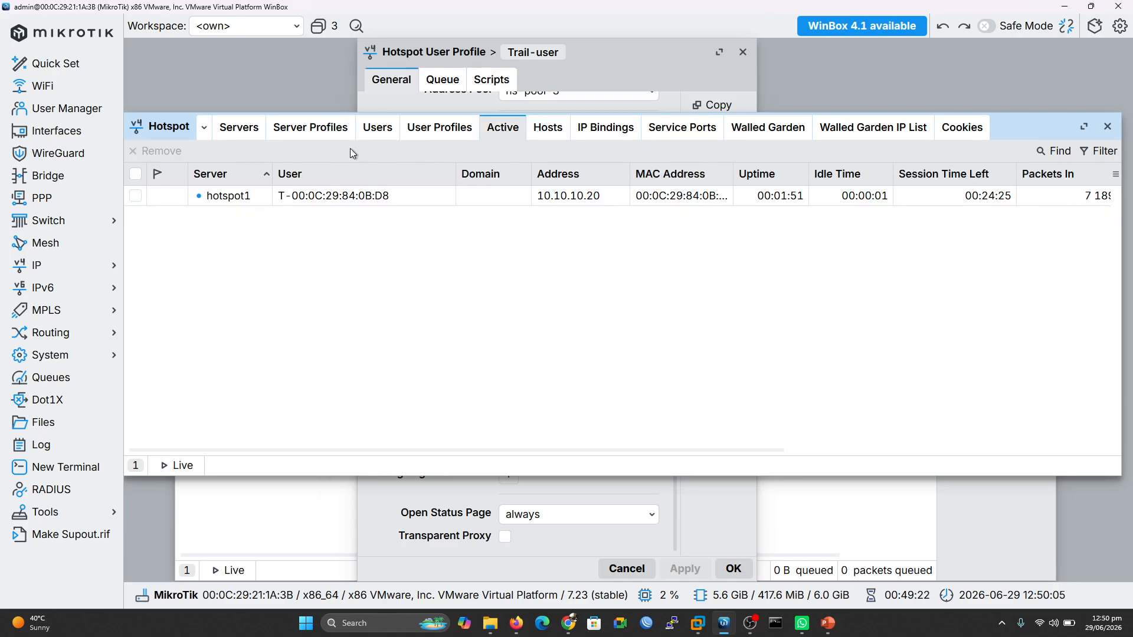
pyautogui.click(230, 197)
pyautogui.click(157, 151)
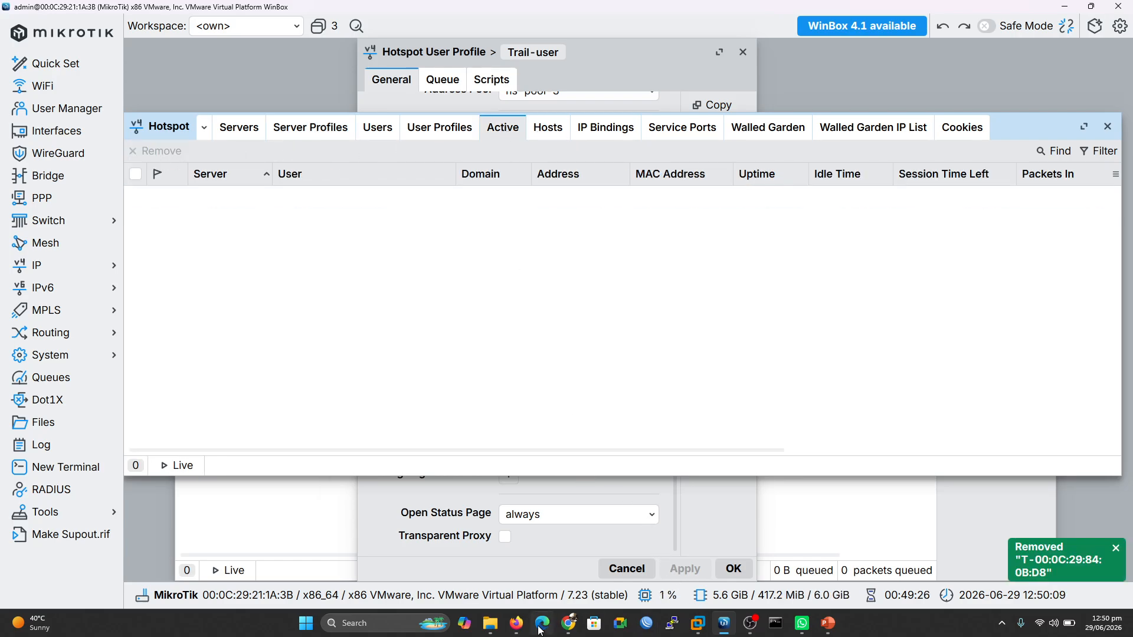
pyautogui.click(698, 623)
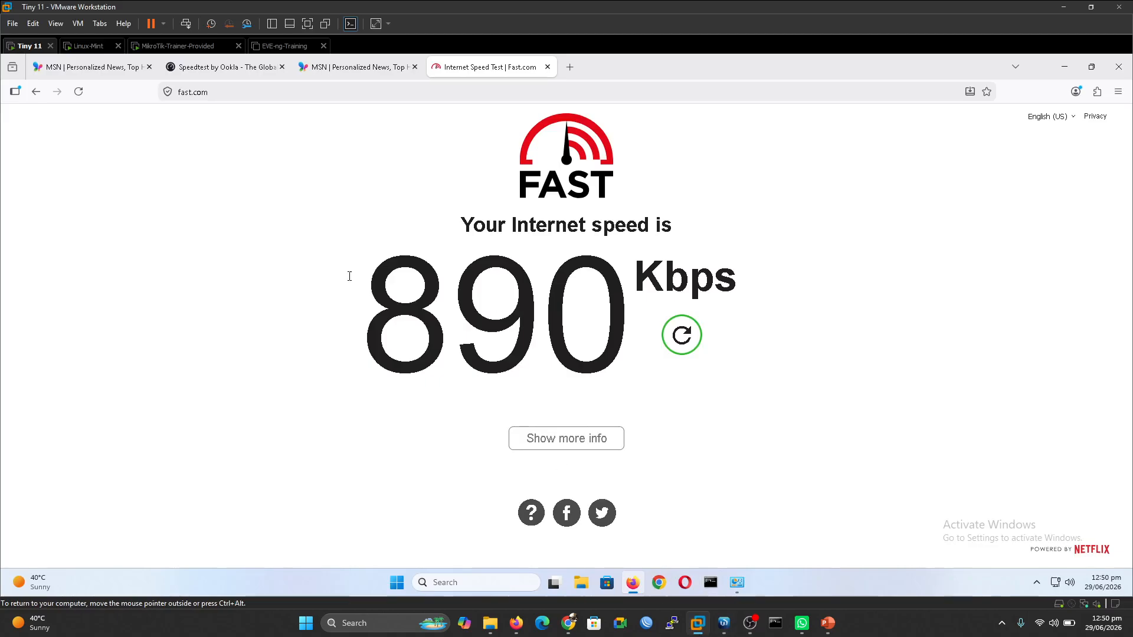
pyautogui.click(82, 92)
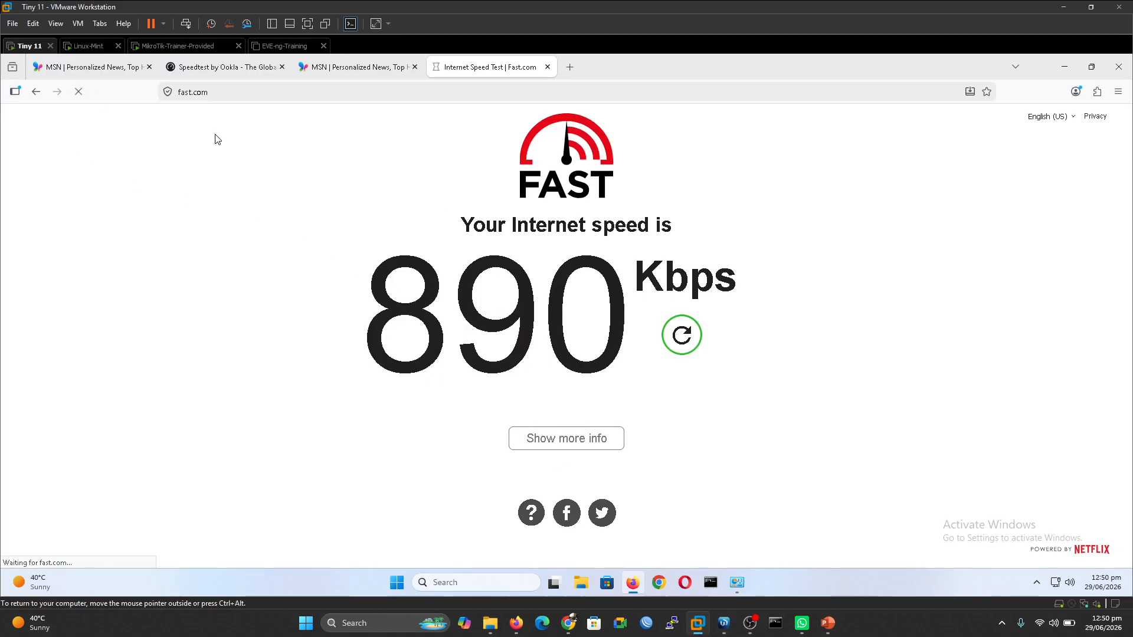
# - In the Linux-Mint virtual machine, open 10.10.10.254/login in Firefox and request the free trial
pyautogui.click(81, 46)
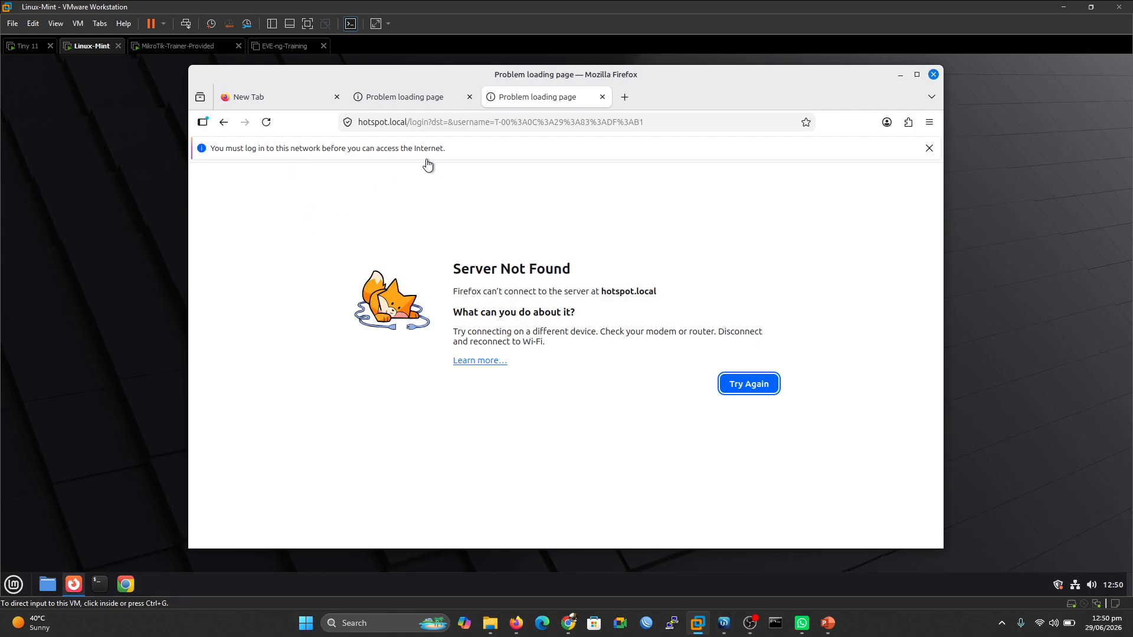
pyautogui.click(464, 120)
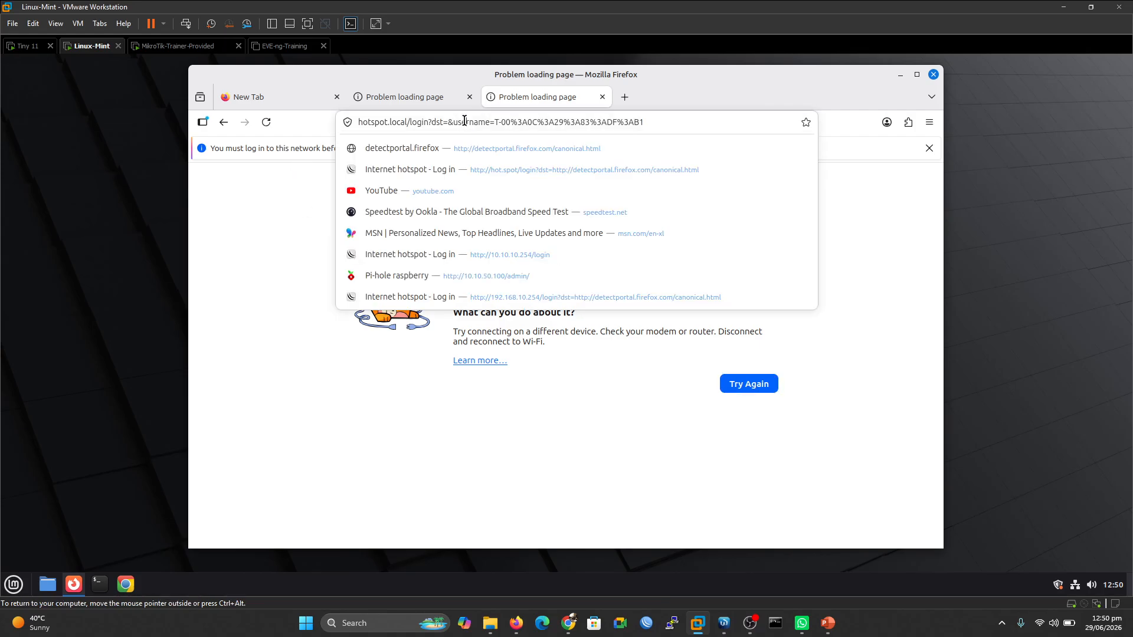
pyautogui.write('10.10.10.254/login')
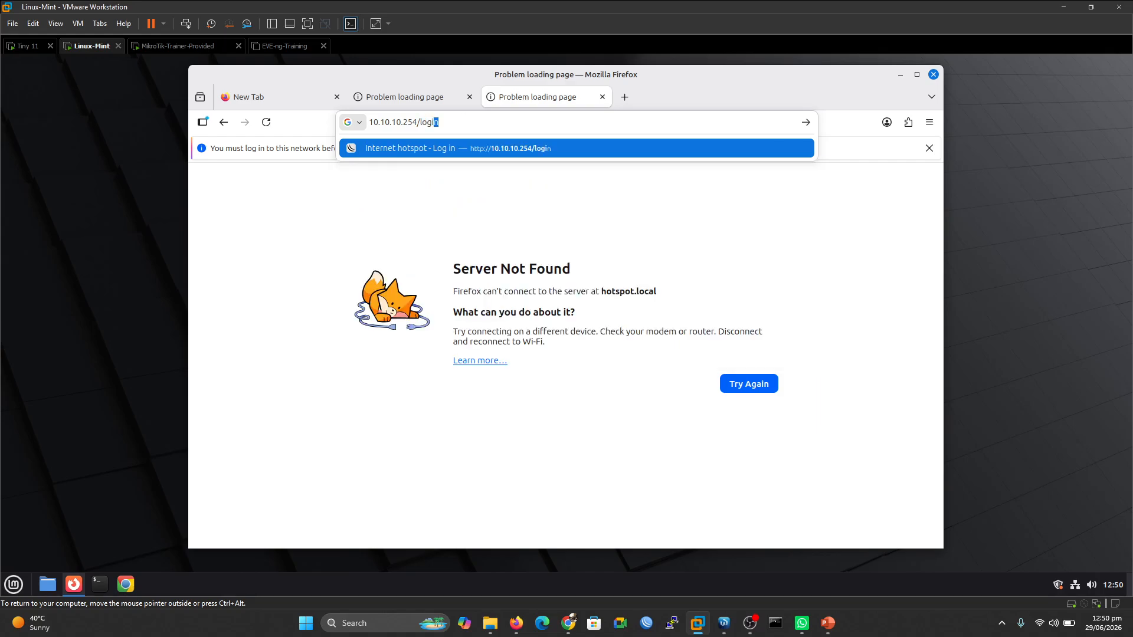
pyautogui.press('Return')
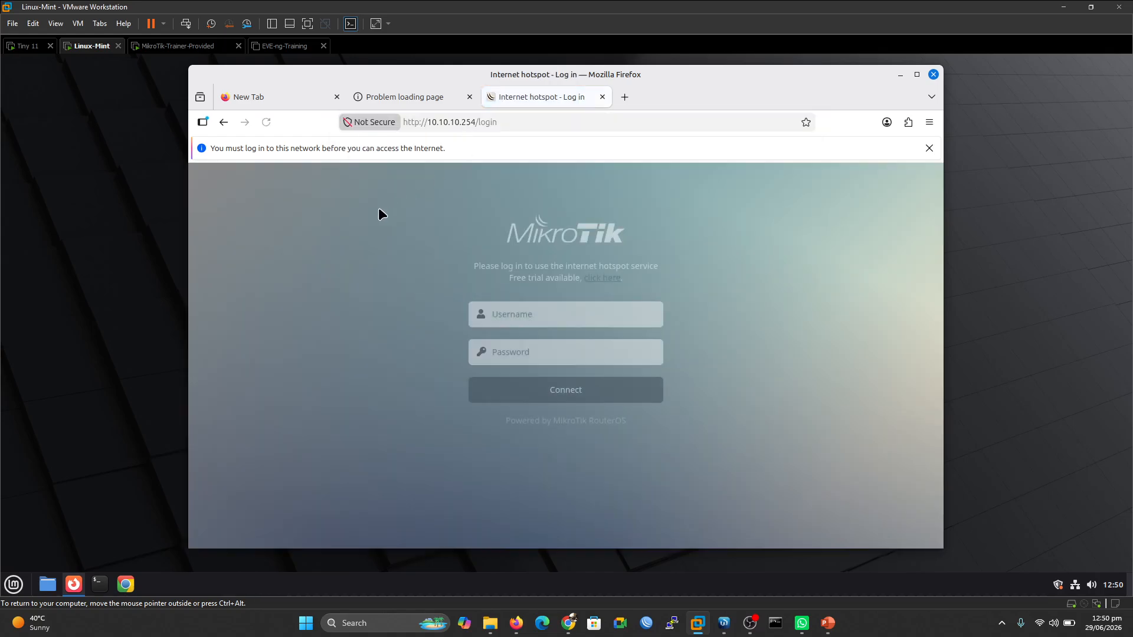
pyautogui.click(609, 284)
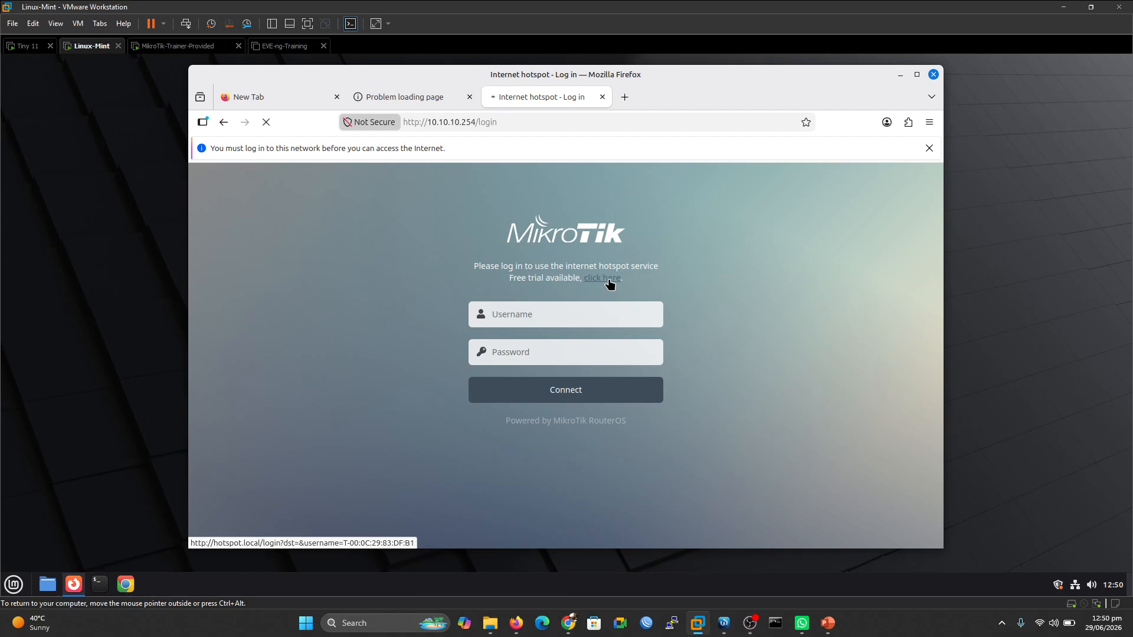
# - Check the browser on Tiny 11, then return to WinBox and inspect the active trial session's time left and rates
pyautogui.click(23, 46)
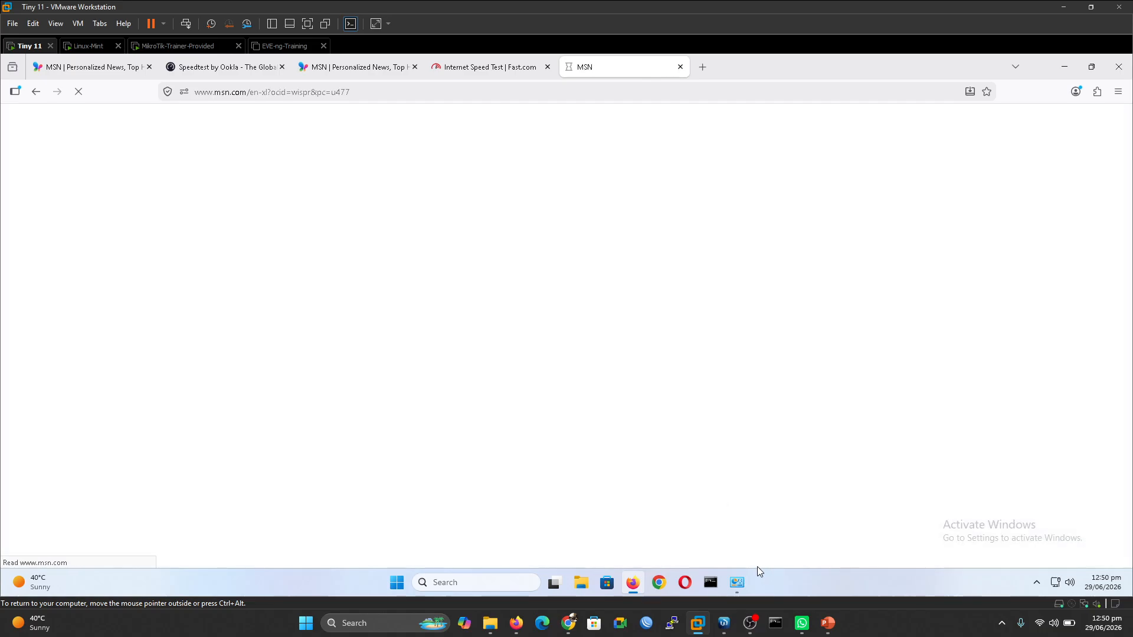
pyautogui.click(723, 622)
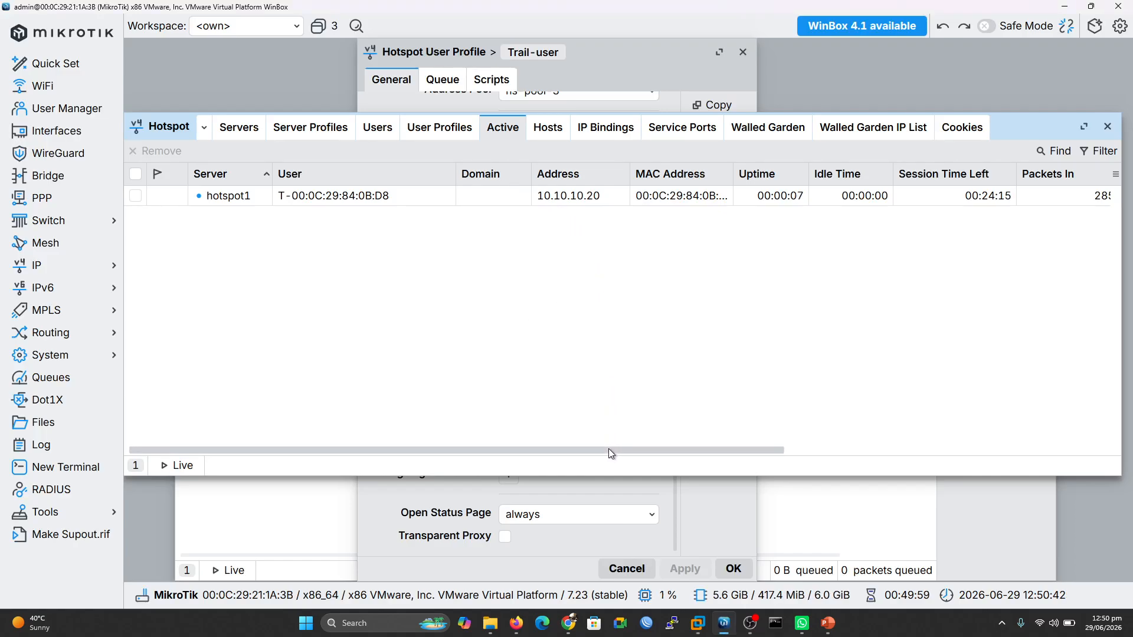
pyautogui.moveTo(610, 449); pyautogui.dragTo(686, 448)
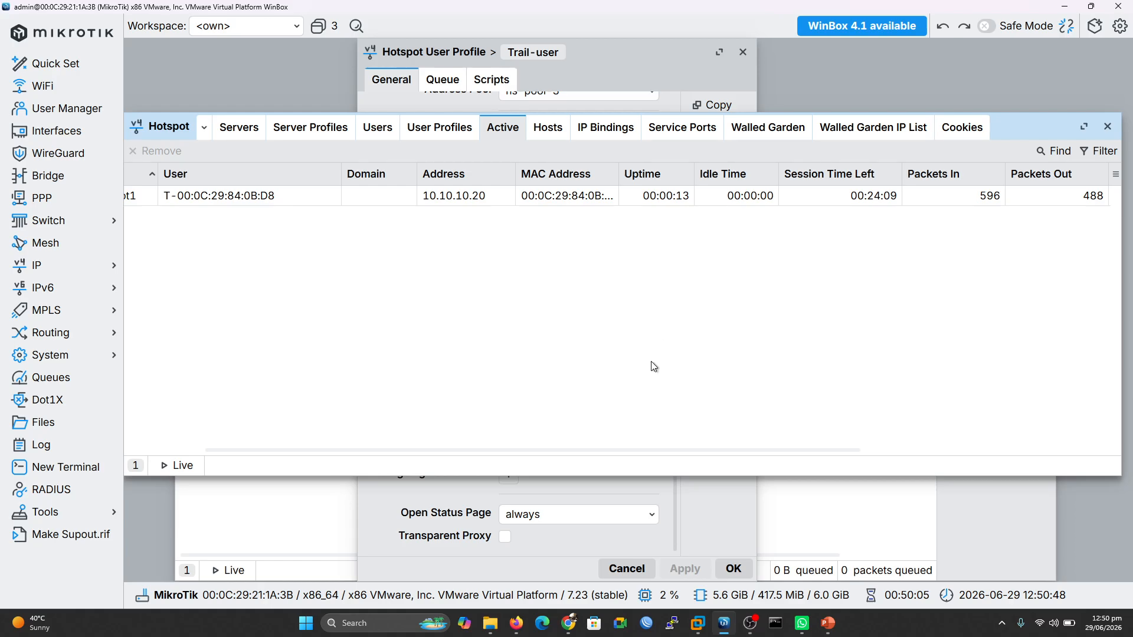
pyautogui.moveTo(634, 448); pyautogui.dragTo(825, 449)
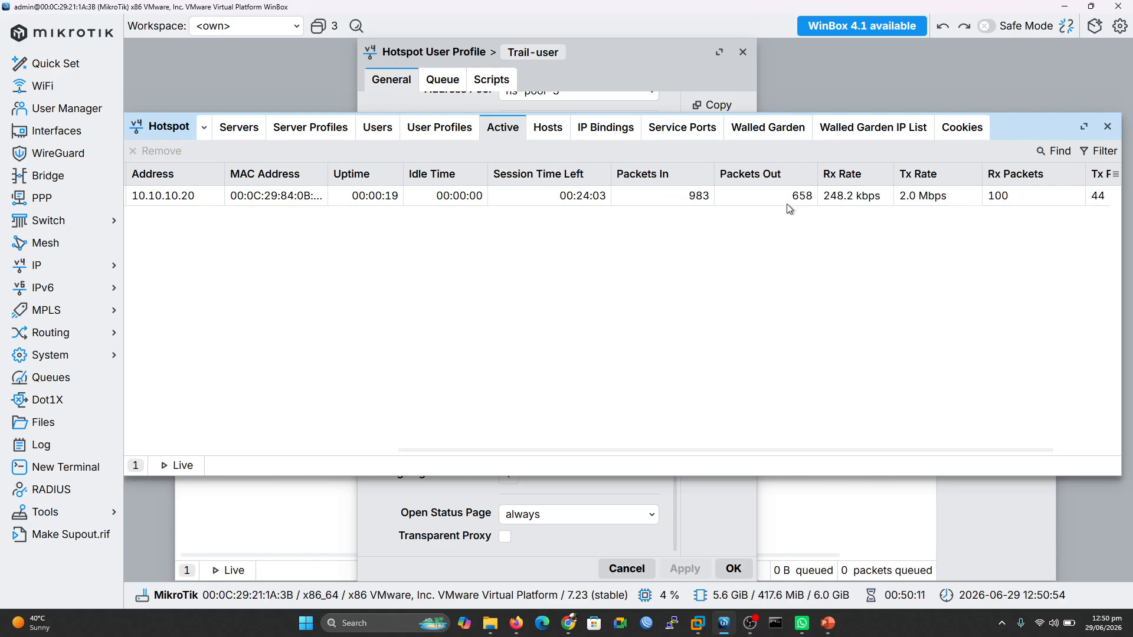
# - Add the Login By, Limit Bytes Total, Limit Bytes Out, Keepalive Timeout, Bytes Out and Bytes In columns to the active sessions list
pyautogui.click(1115, 178)
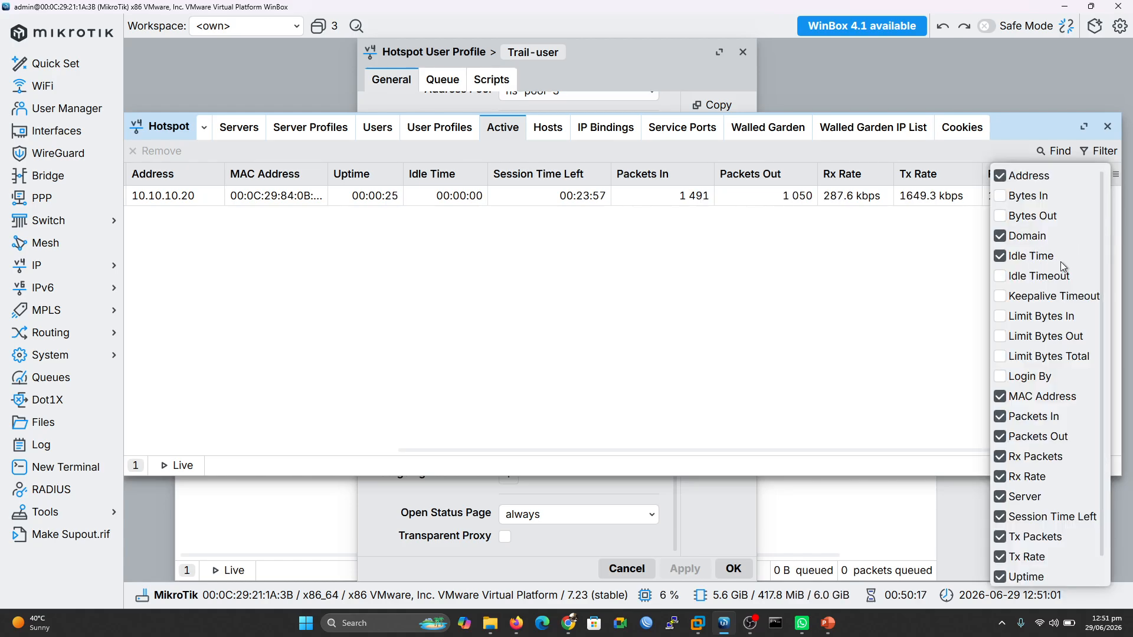
pyautogui.scroll(-1, 1101, 261)
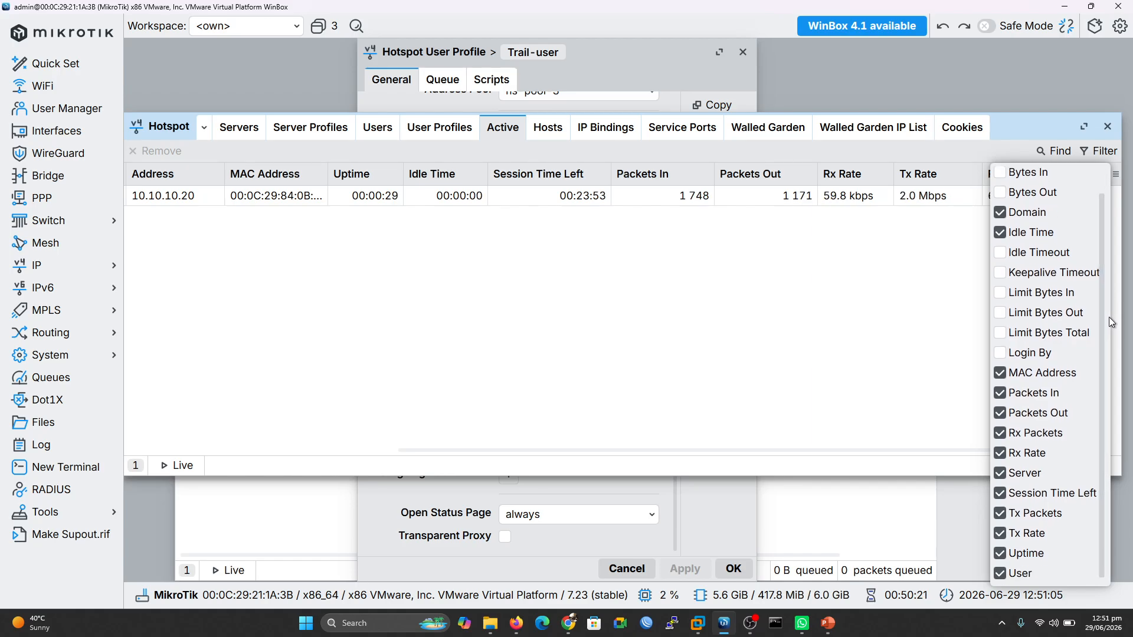
pyautogui.click(1001, 353)
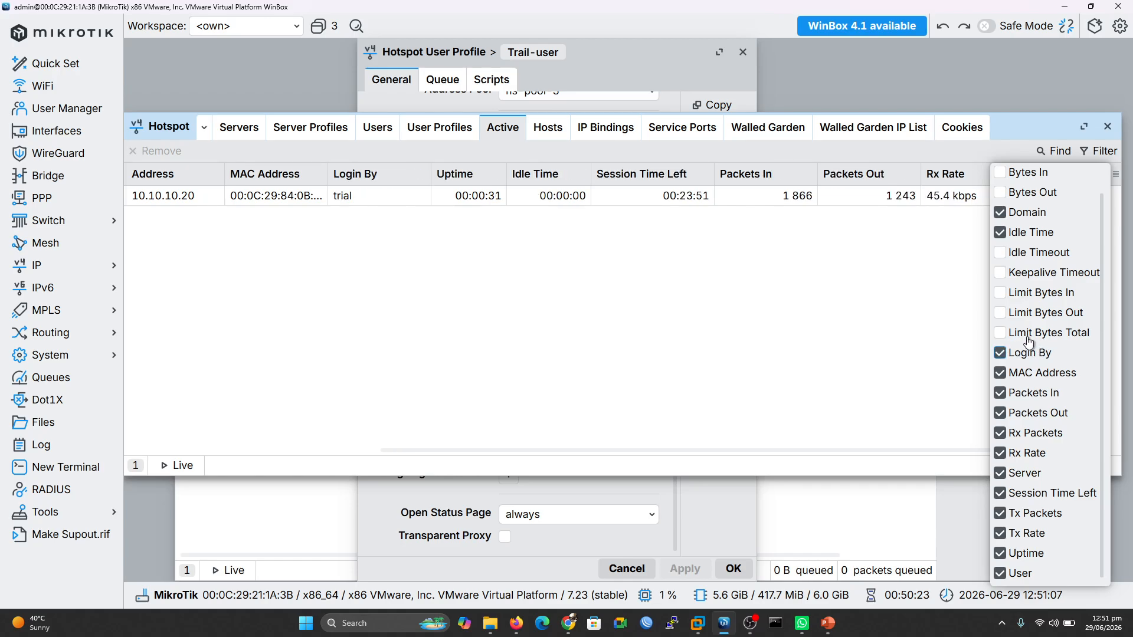
pyautogui.click(1000, 333)
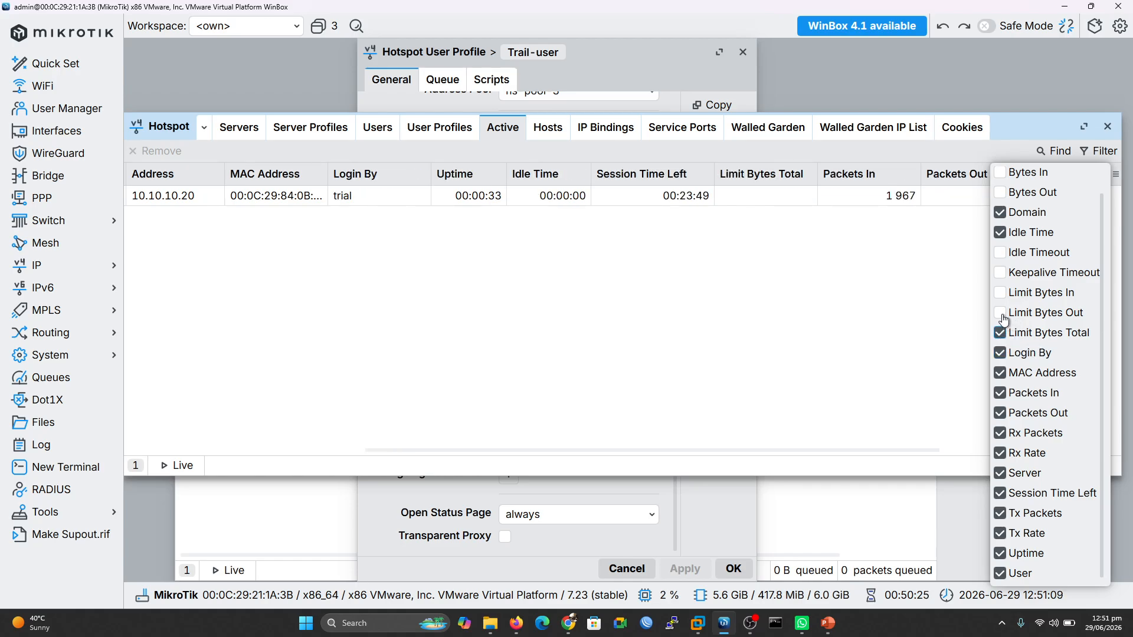
pyautogui.click(999, 313)
pyautogui.click(1002, 274)
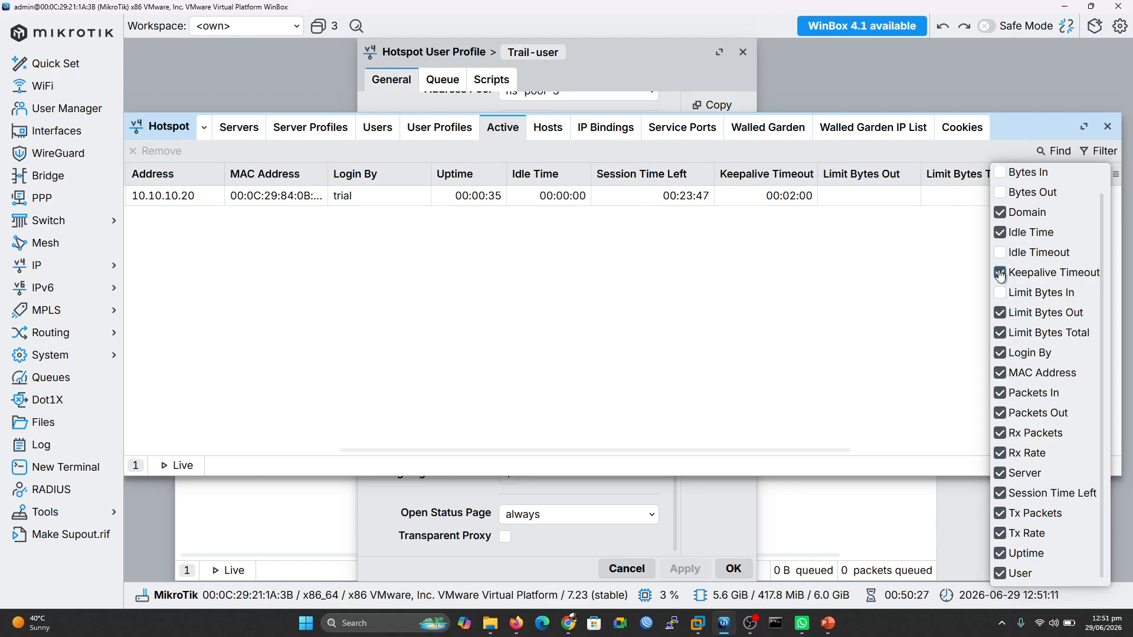
pyautogui.click(999, 193)
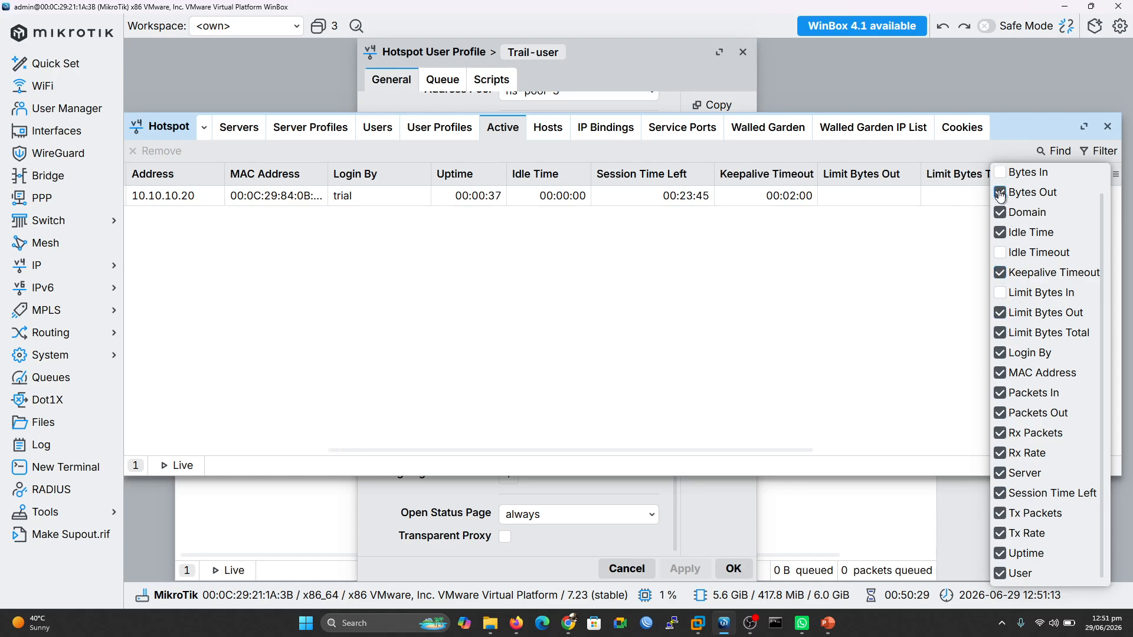
pyautogui.click(999, 176)
pyautogui.click(903, 289)
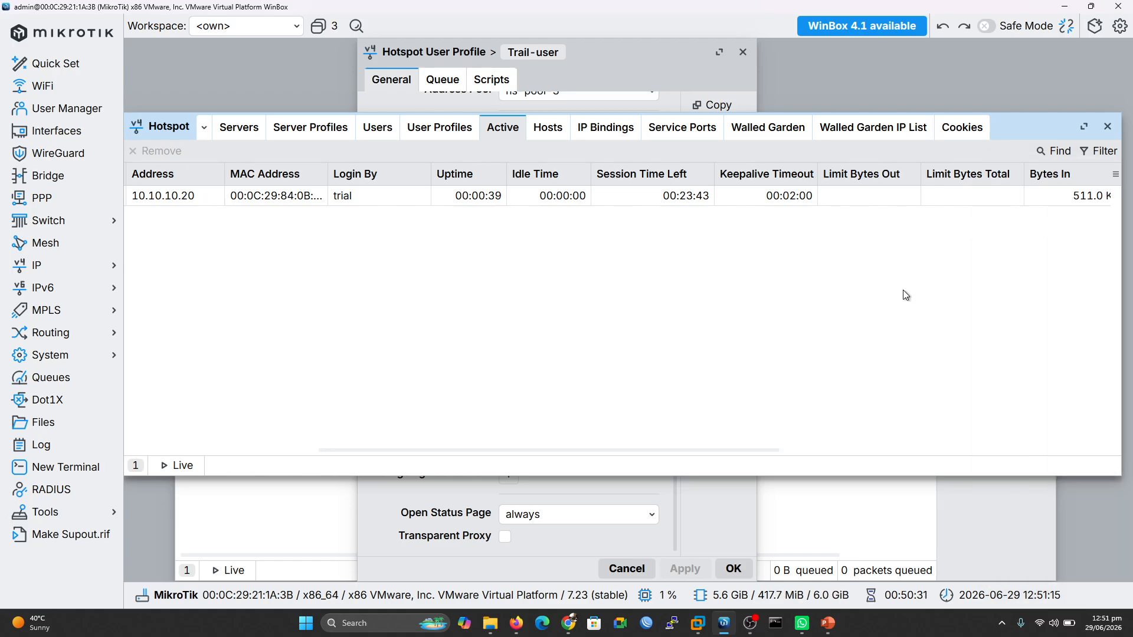
pyautogui.moveTo(712, 448); pyautogui.dragTo(403, 313)
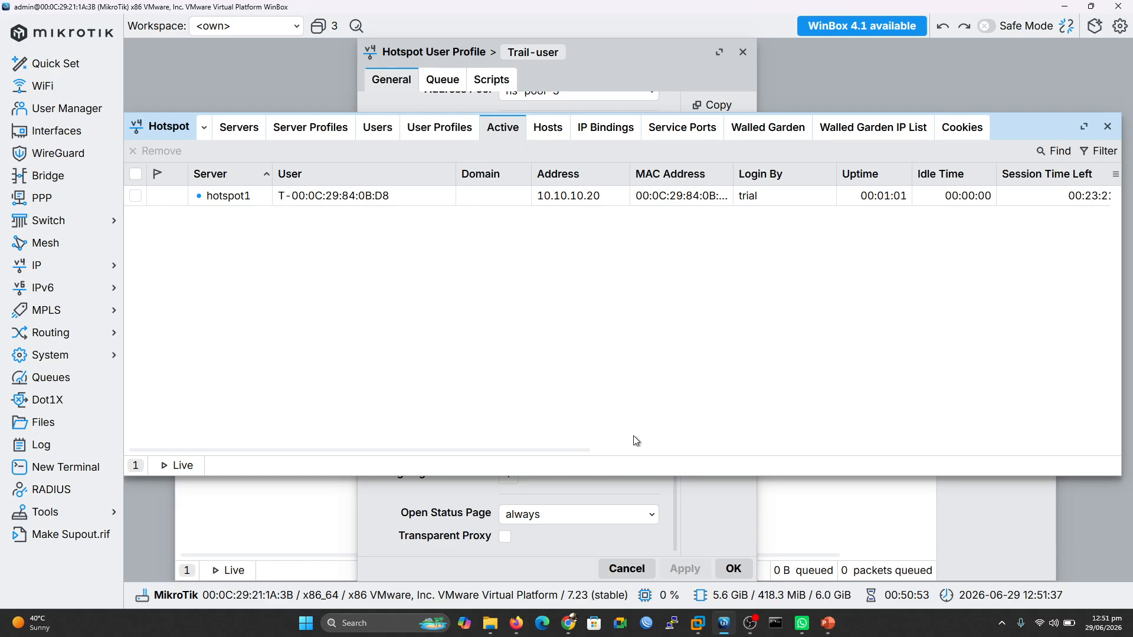
pyautogui.moveTo(572, 452); pyautogui.dragTo(598, 451)
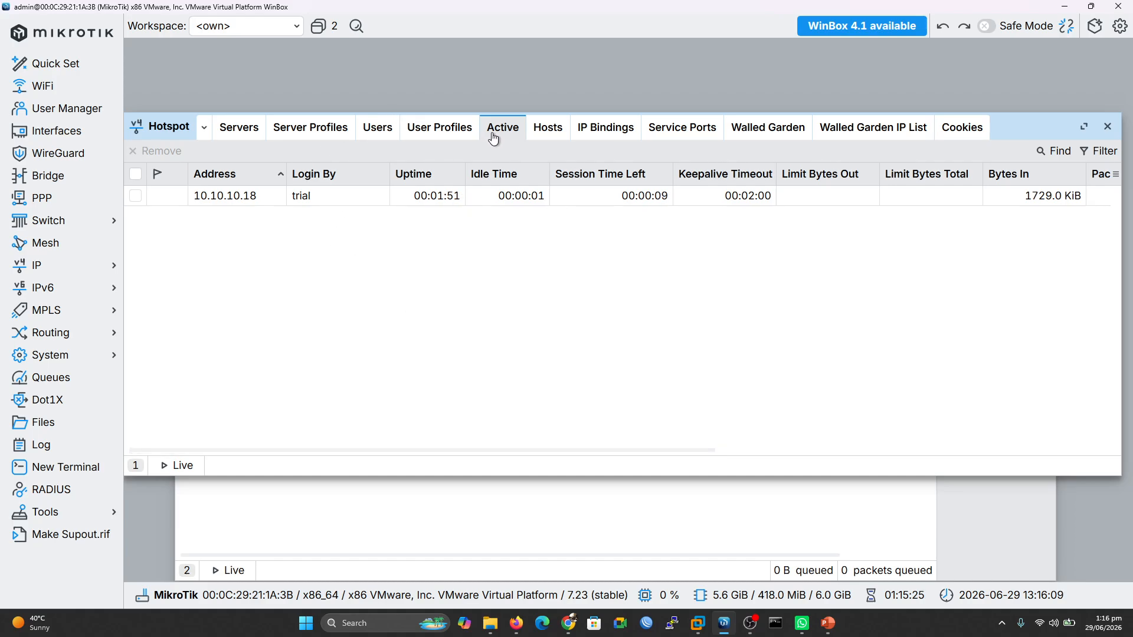
# - Check the dynamic Trail-user entry in the hotspot users list, then recheck the active sessions
pyautogui.click(384, 138)
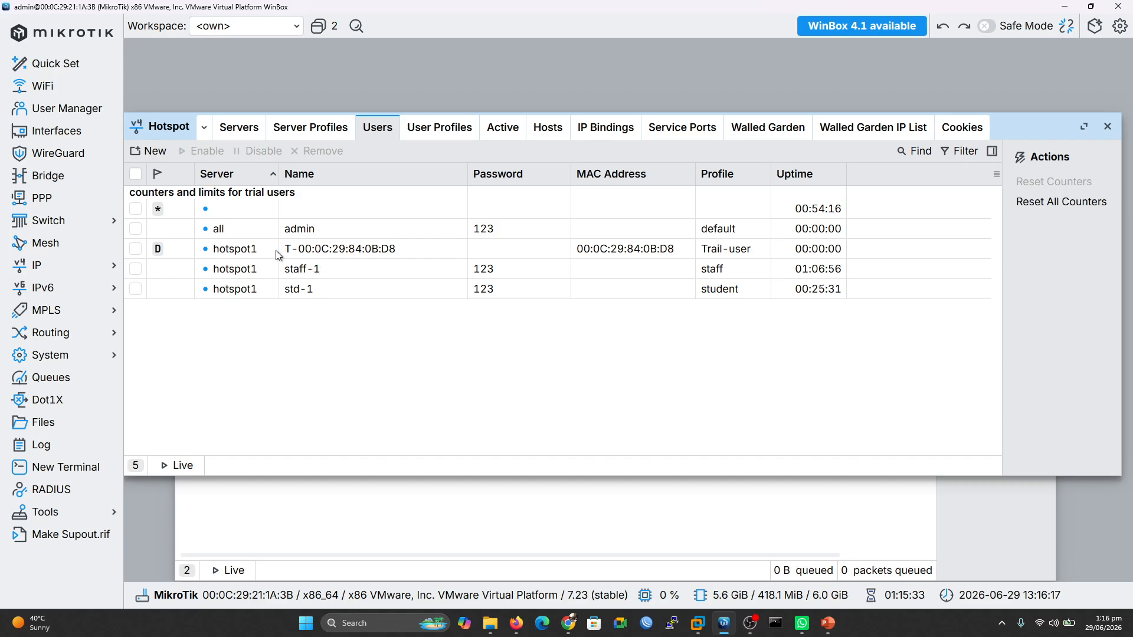
pyautogui.click(300, 250)
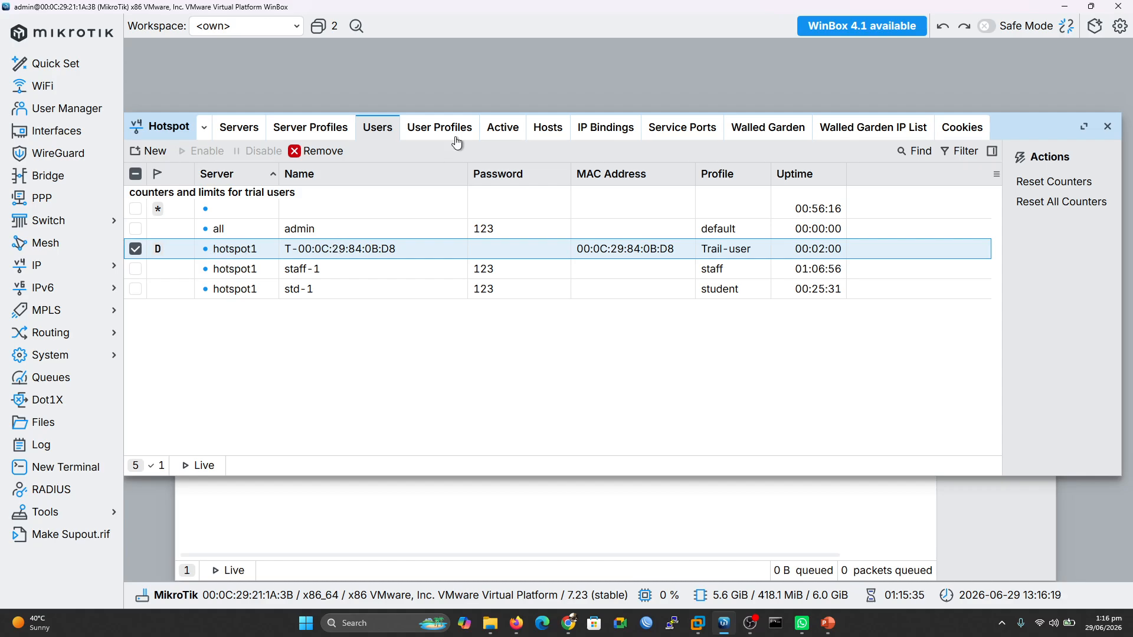
pyautogui.click(507, 128)
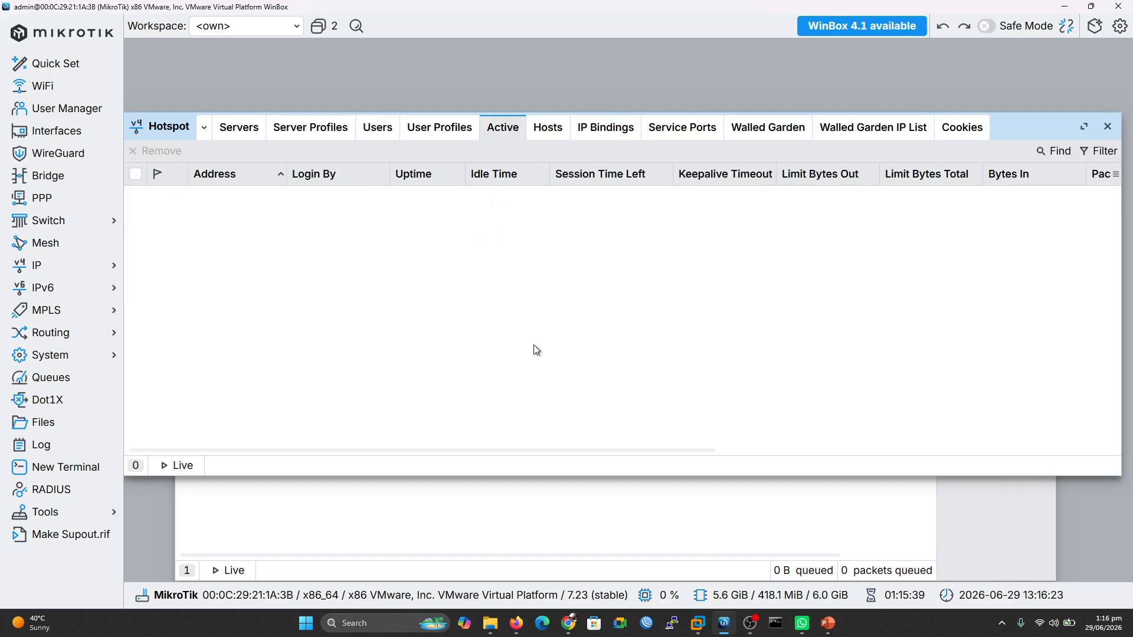
# - Test internet access on Tiny 11 by opening an MSN news article, then switch back to WinBox
pyautogui.click(698, 623)
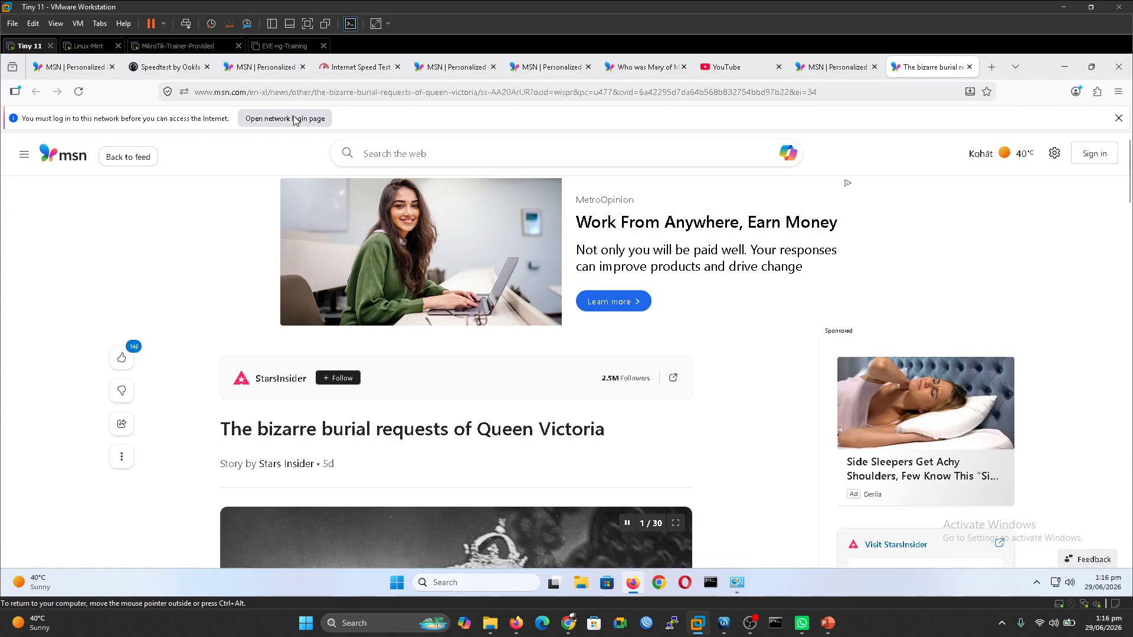
pyautogui.click(464, 70)
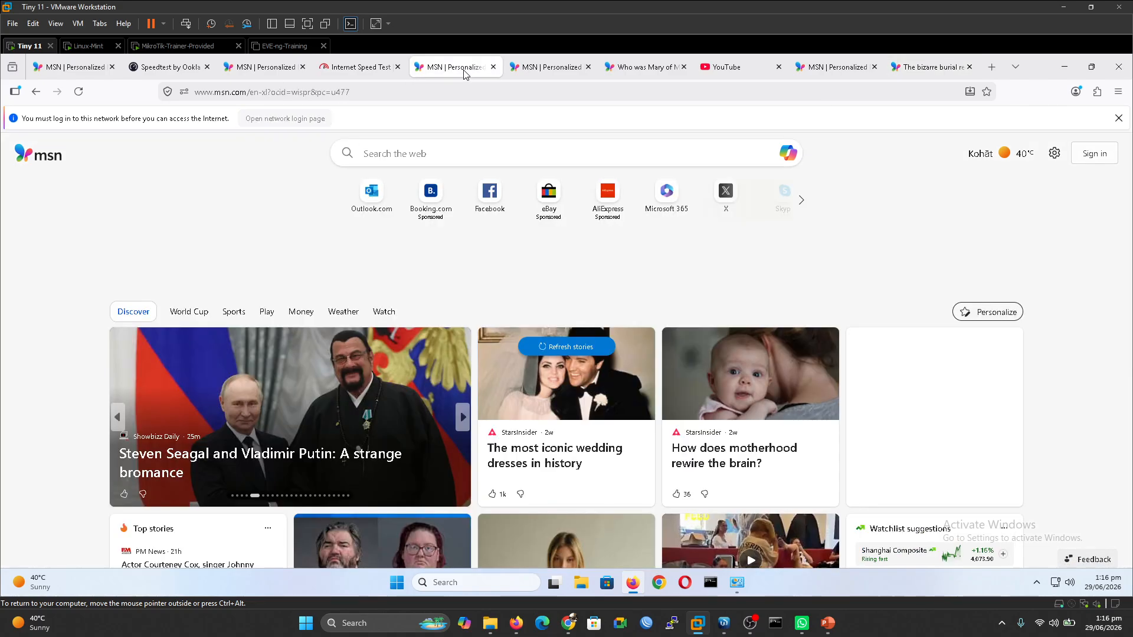
pyautogui.click(401, 387)
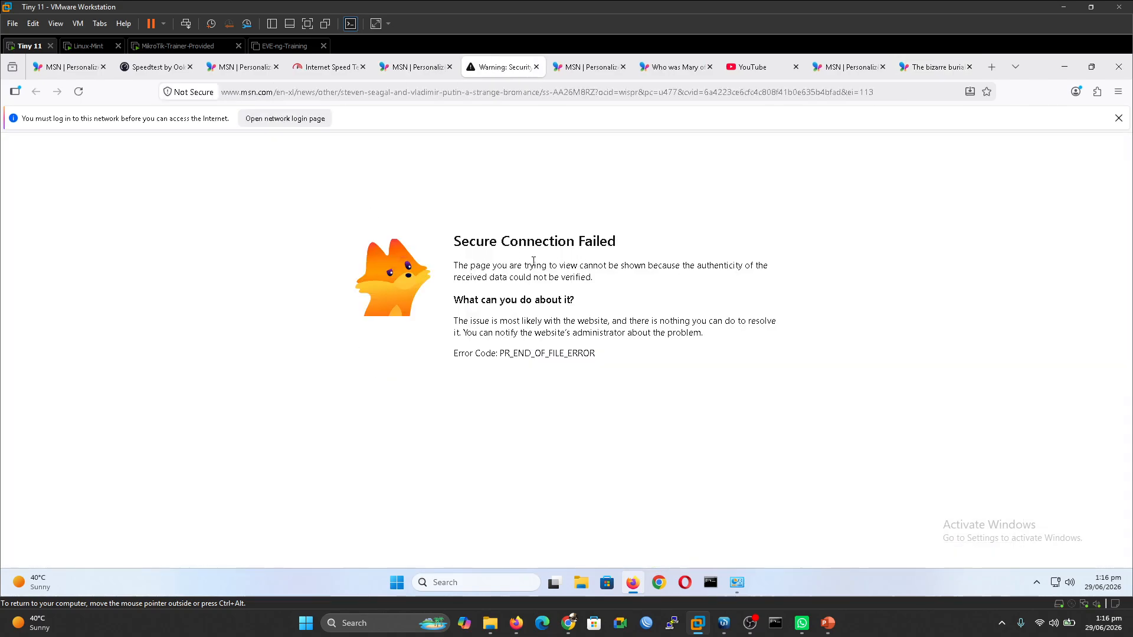
pyautogui.click(725, 623)
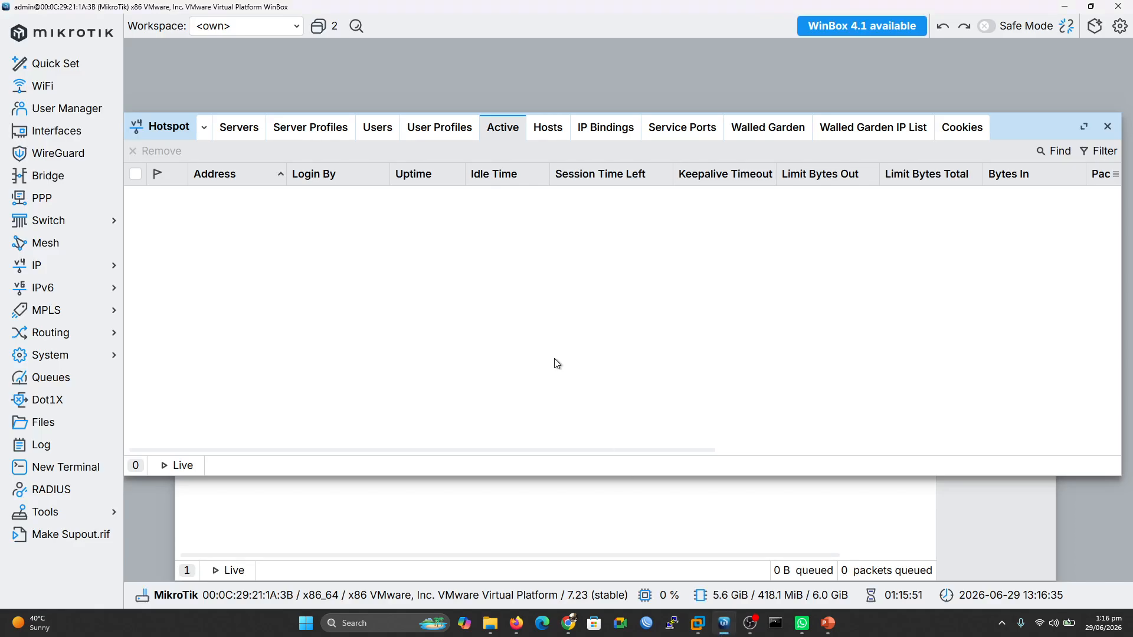
# - Check the trial user's assigned profile and uptime against the other accounts in the hotspot users list
pyautogui.click(377, 128)
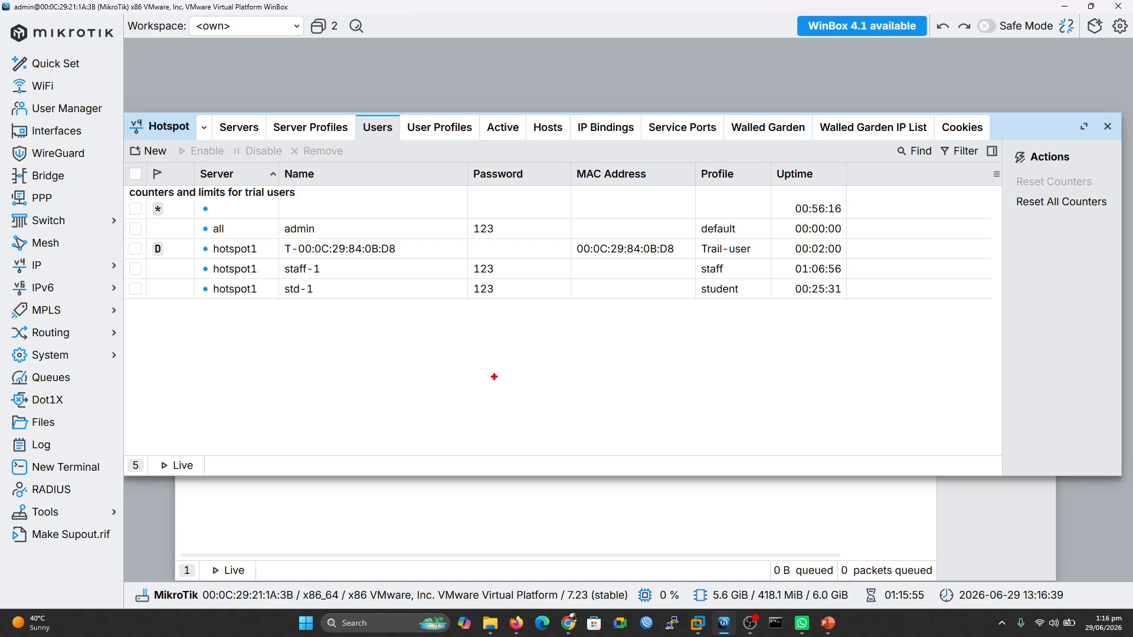
pyautogui.moveTo(761, 247); pyautogui.dragTo(778, 237)
pyautogui.moveTo(434, 248)
pyautogui.mouseDown()
pyautogui.moveTo(540, 248)
pyautogui.moveTo(676, 283)
pyautogui.mouseUp()
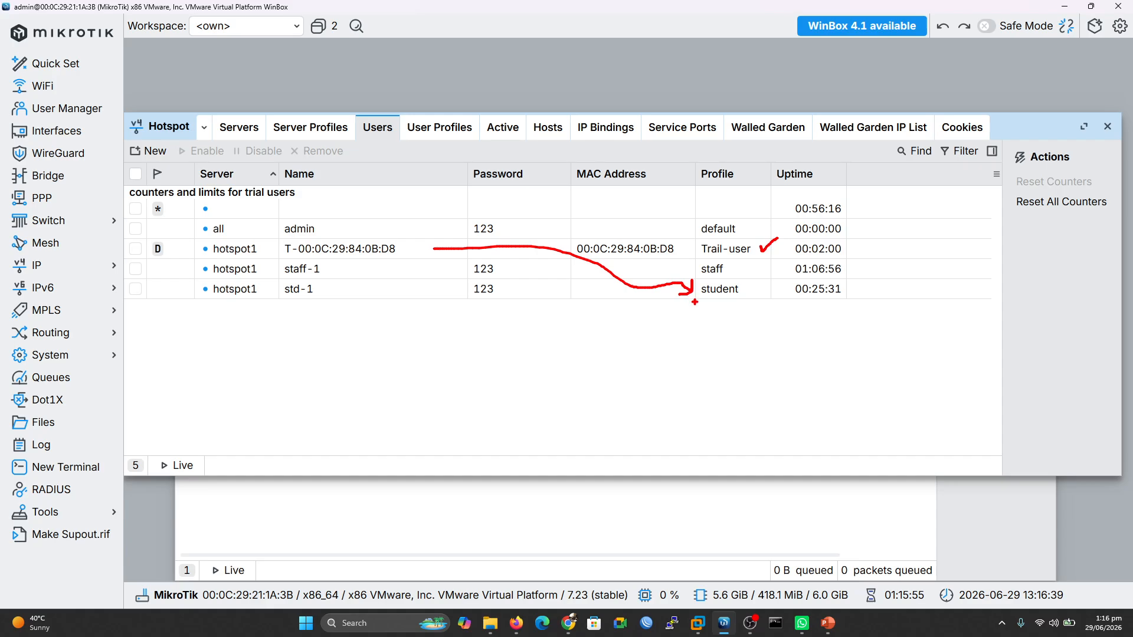
pyautogui.moveTo(700, 303)
pyautogui.mouseDown()
pyautogui.moveTo(731, 303)
pyautogui.moveTo(717, 307)
pyautogui.mouseUp()
pyautogui.moveTo(809, 305); pyautogui.dragTo(848, 305)
pyautogui.press('Escape')
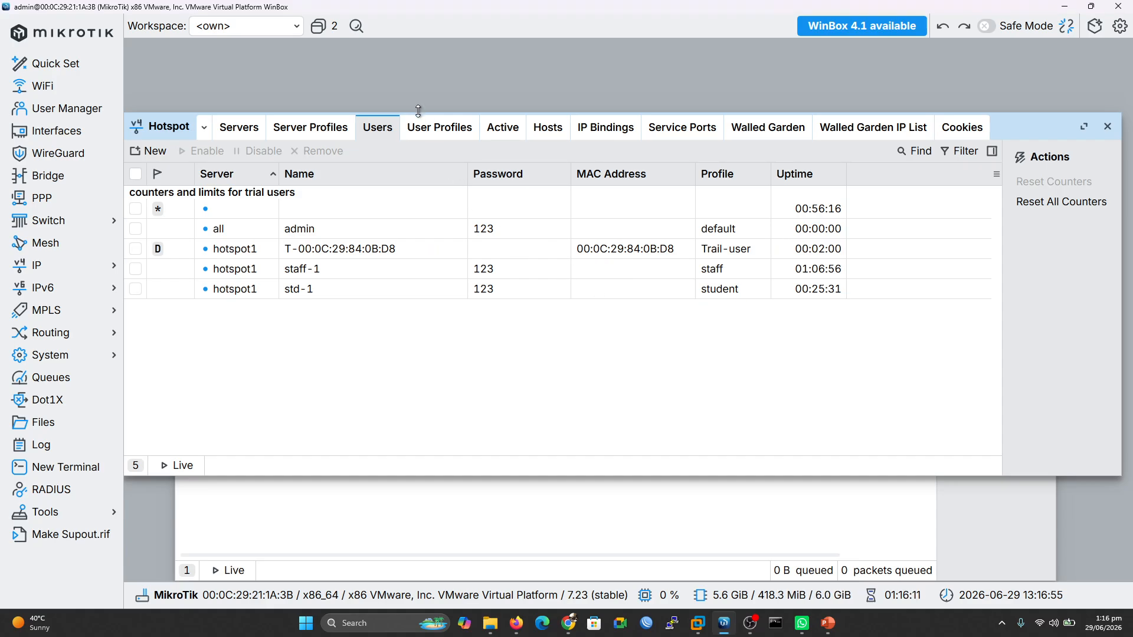
# - Review the general settings of the student hotspot user profile and close it without changes
pyautogui.click(437, 127)
pyautogui.doubleClick(236, 238)
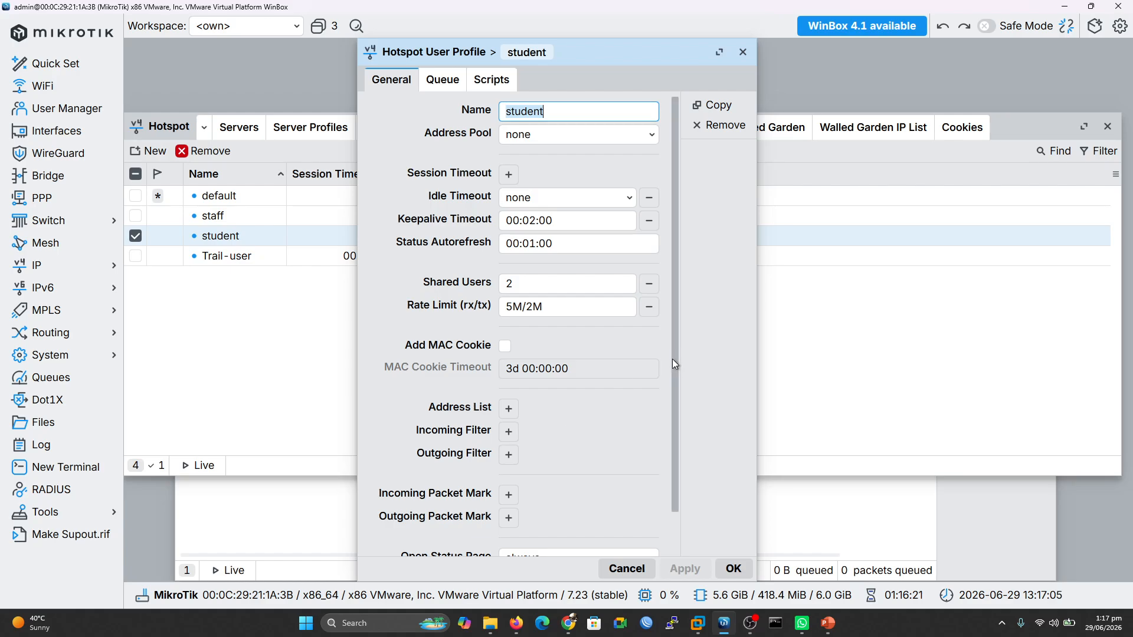
pyautogui.moveTo(675, 364)
pyautogui.mouseDown()
pyautogui.moveTo(675, 419)
pyautogui.moveTo(677, 352)
pyautogui.mouseUp()
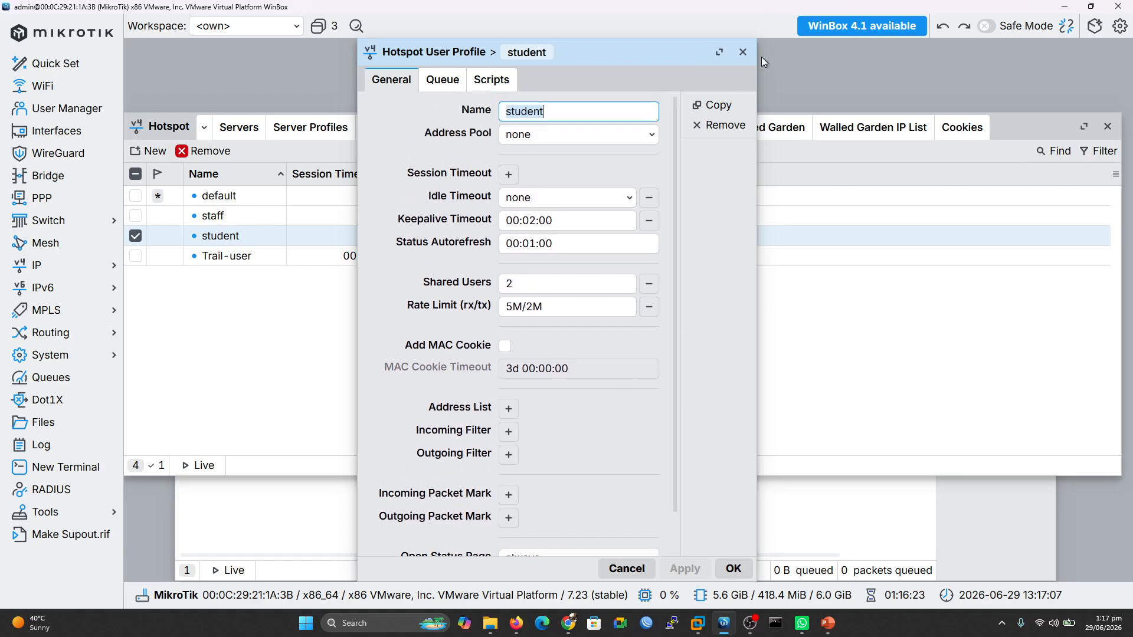
pyautogui.click(744, 52)
# - Review the trial uptime limit, reset and user profile in the hsprof1 server profile's login settings, then cancel
pyautogui.click(303, 131)
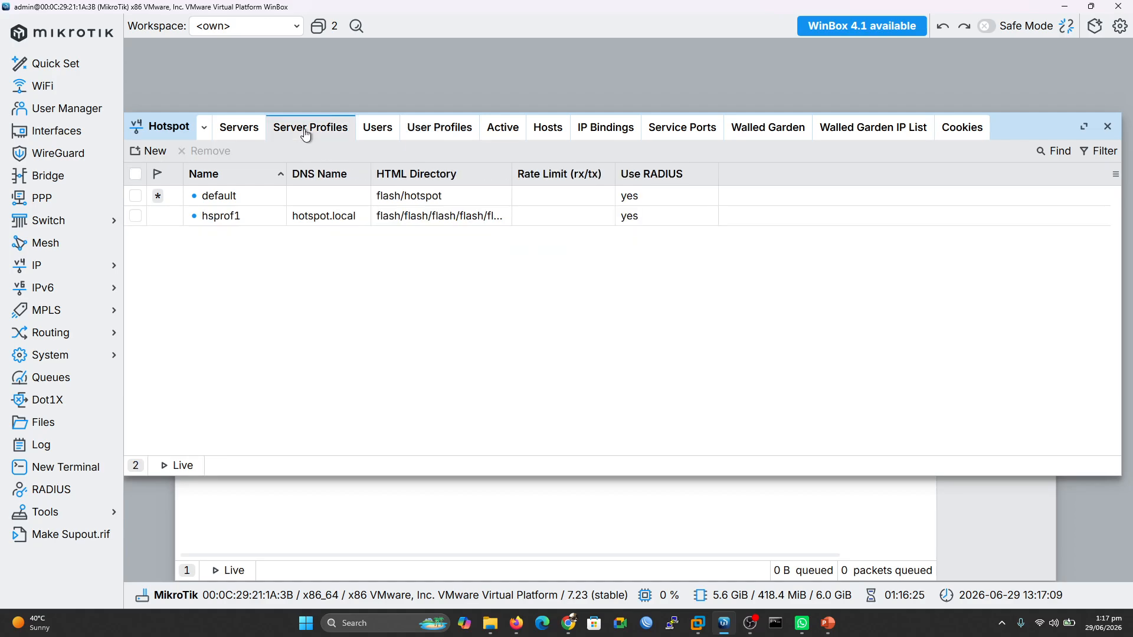
pyautogui.doubleClick(304, 218)
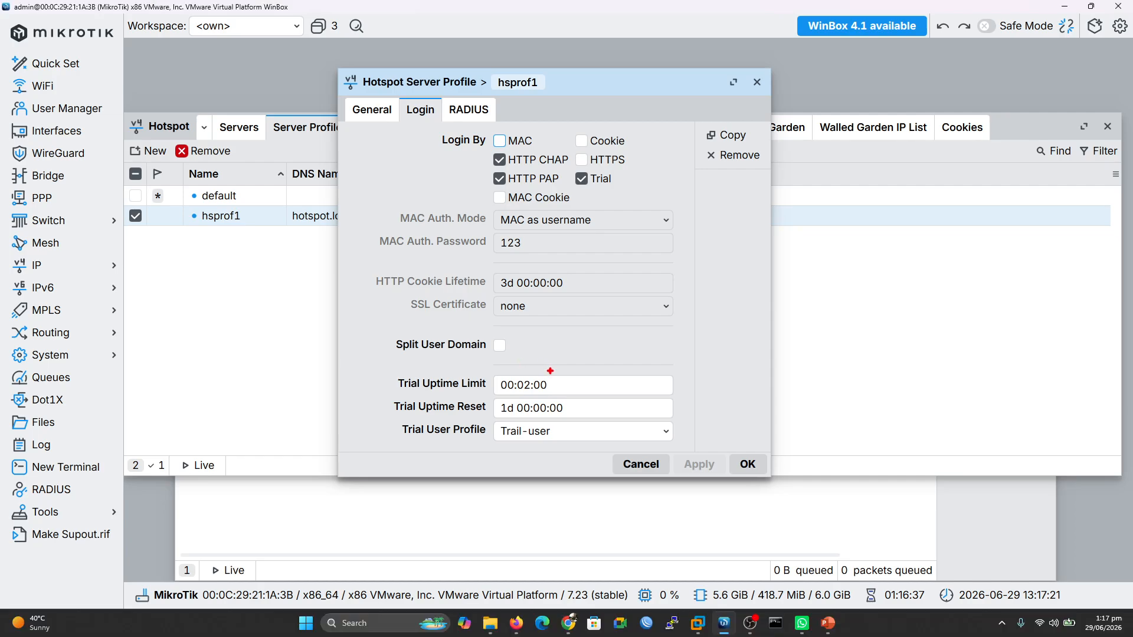
pyautogui.moveTo(557, 372); pyautogui.dragTo(585, 359)
pyautogui.press('Escape')
pyautogui.click(637, 466)
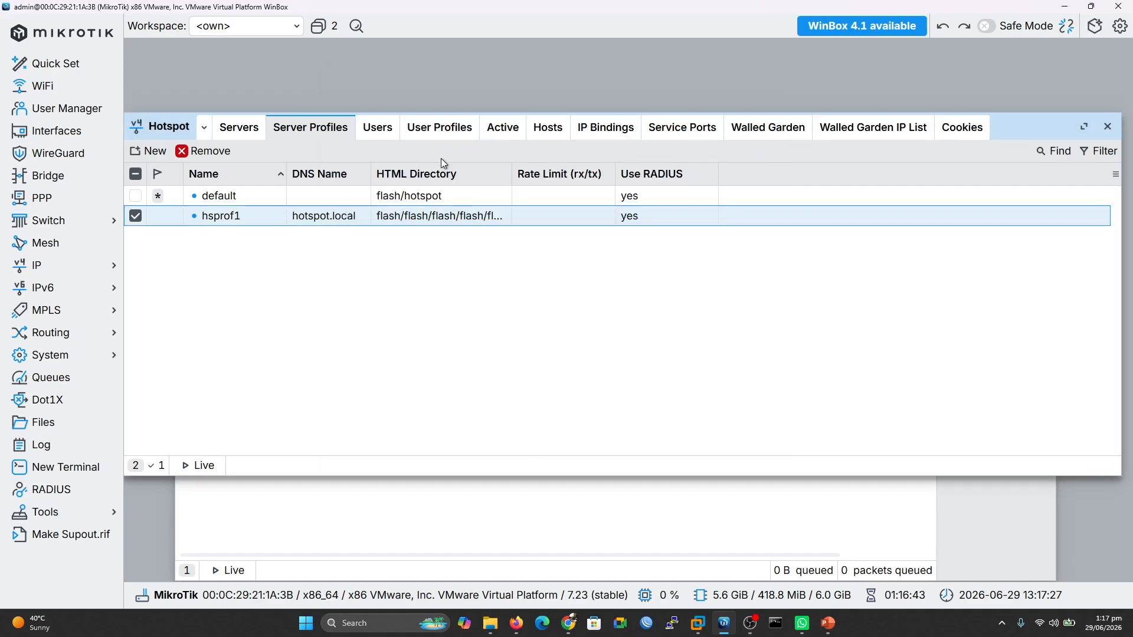
# - Examine the session timeout, MAC cookie and remaining general settings of the Trail-user profile, then close it
pyautogui.click(439, 127)
pyautogui.doubleClick(230, 258)
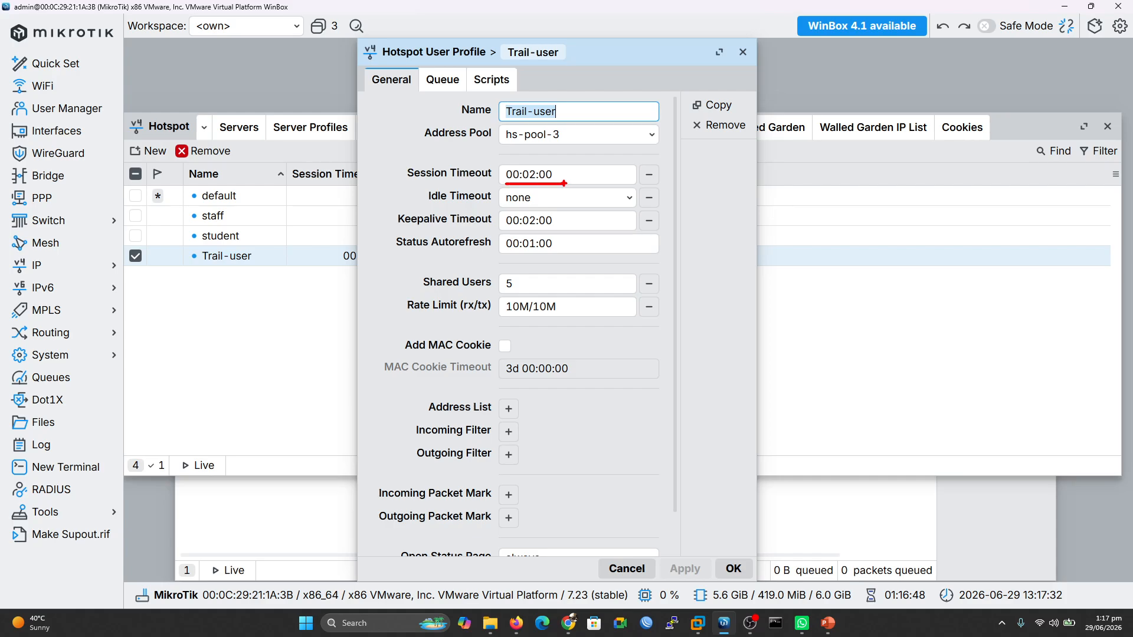
pyautogui.moveTo(409, 353); pyautogui.dragTo(466, 354)
pyautogui.moveTo(576, 110); pyautogui.dragTo(604, 90)
pyautogui.moveTo(513, 382); pyautogui.dragTo(544, 387)
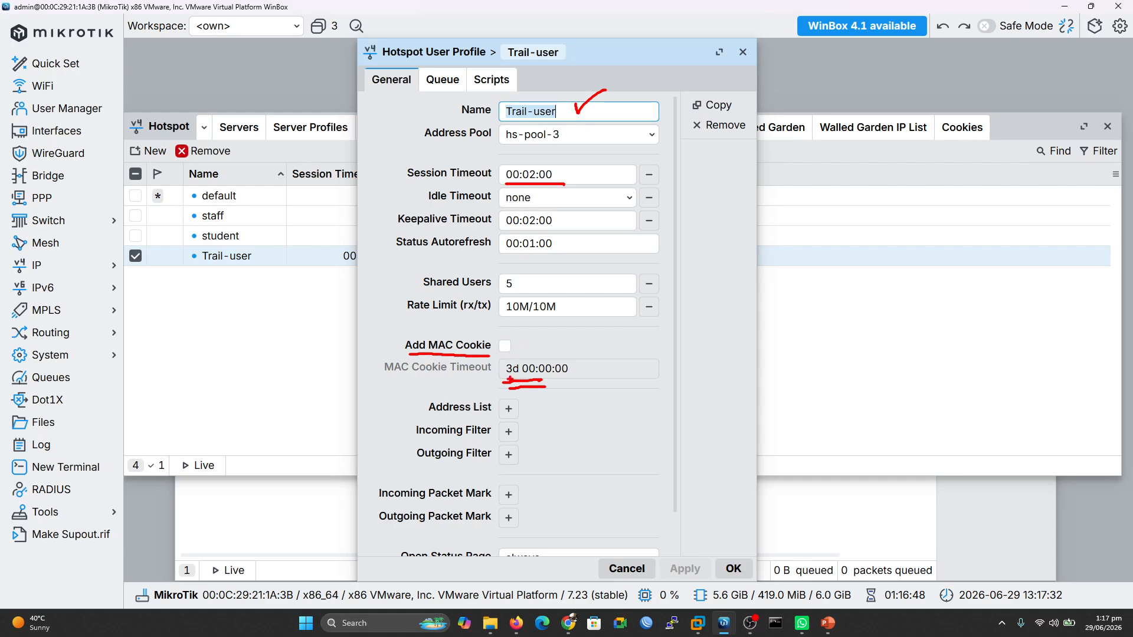
pyautogui.moveTo(394, 381); pyautogui.dragTo(490, 380)
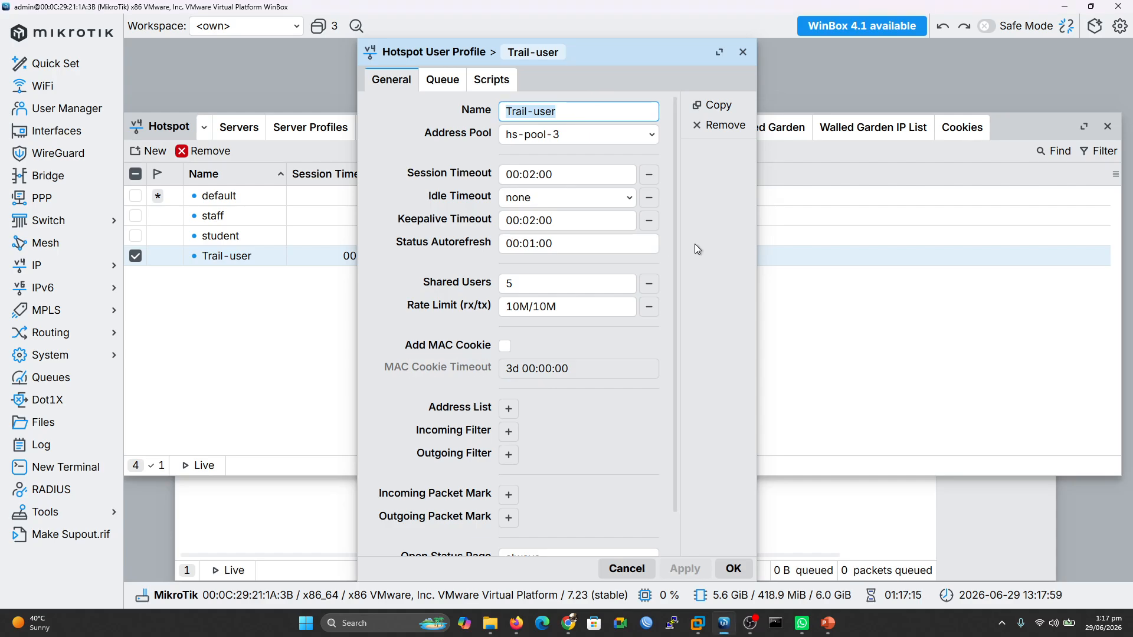
pyautogui.scroll(-2, 675, 246)
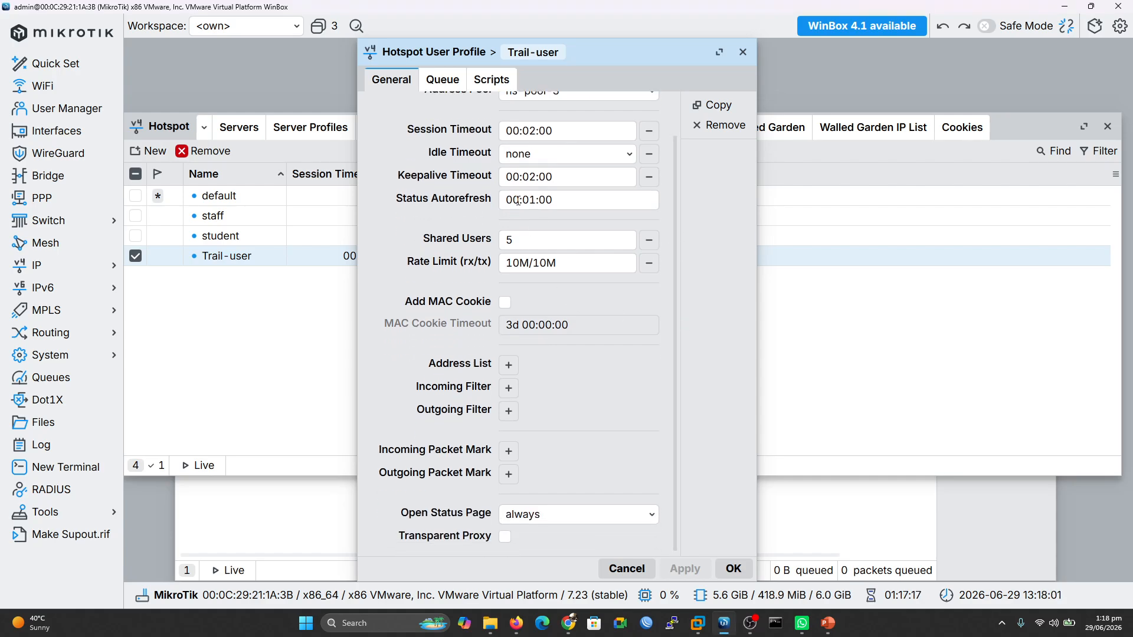
pyautogui.moveTo(673, 268); pyautogui.dragTo(666, 228)
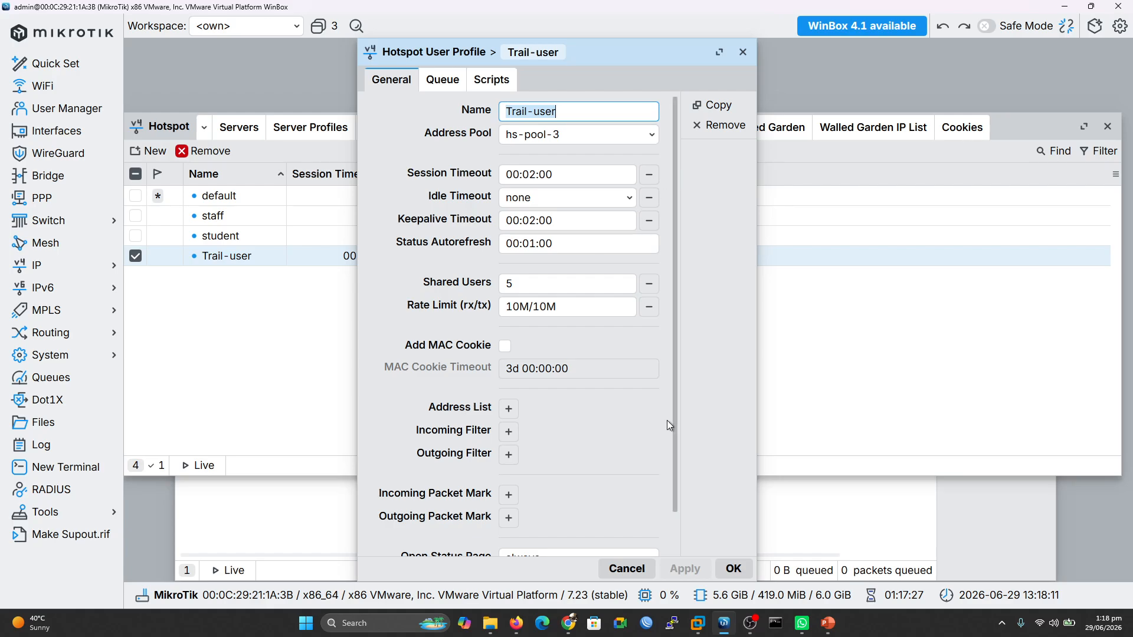
pyautogui.click(731, 568)
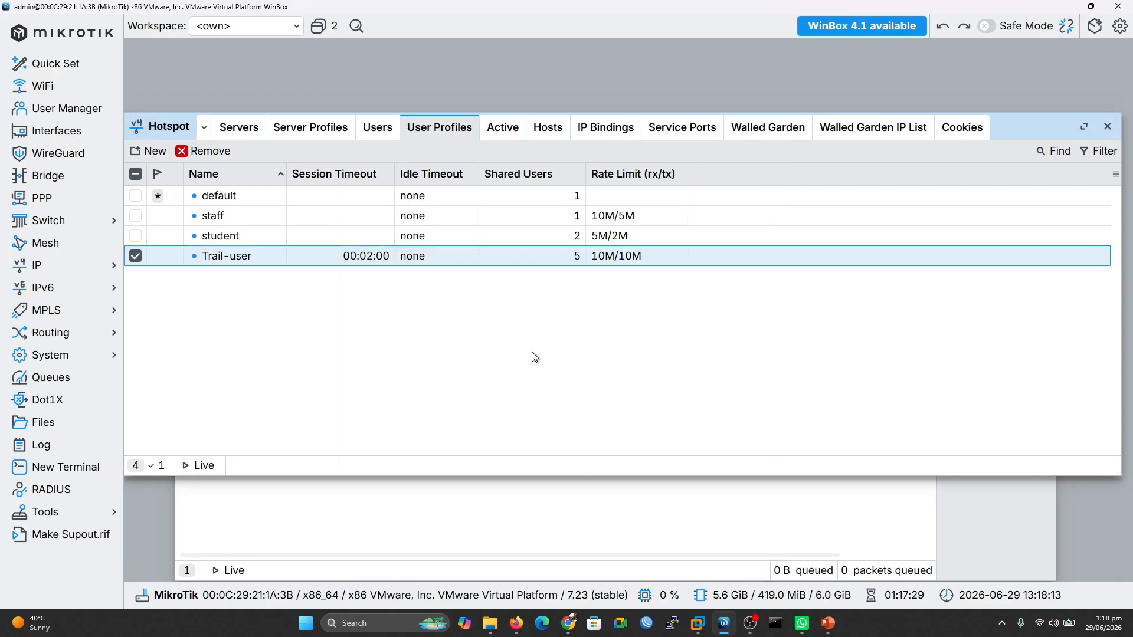
# - Inspect the hotspot cookies list and the cookie login options of the hsprof1 server profile
pyautogui.click(977, 130)
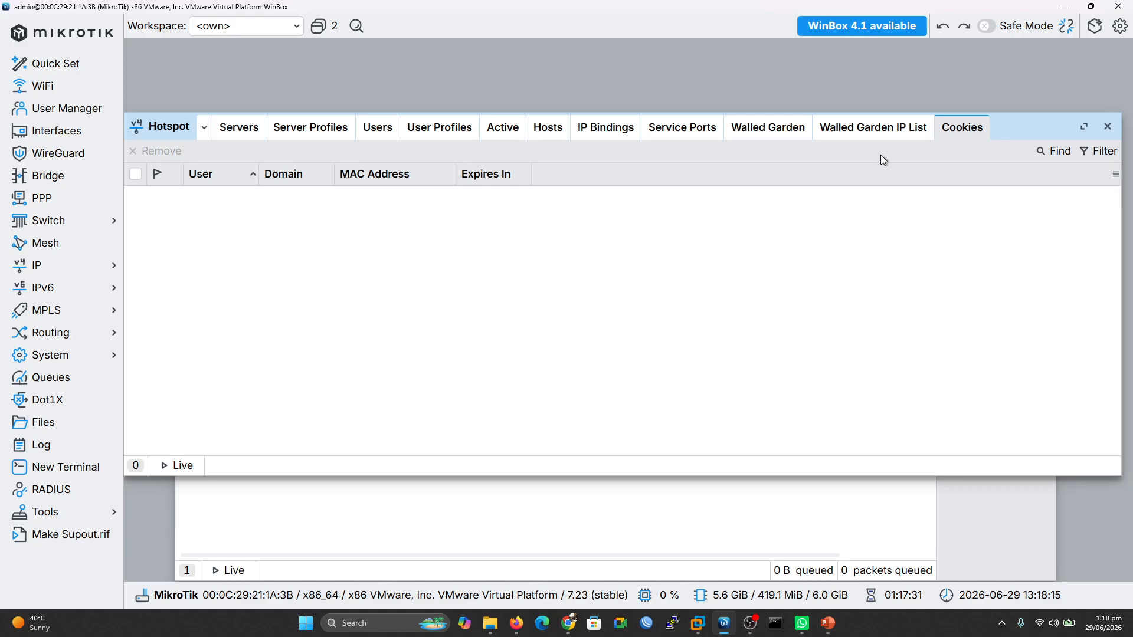
pyautogui.click(327, 129)
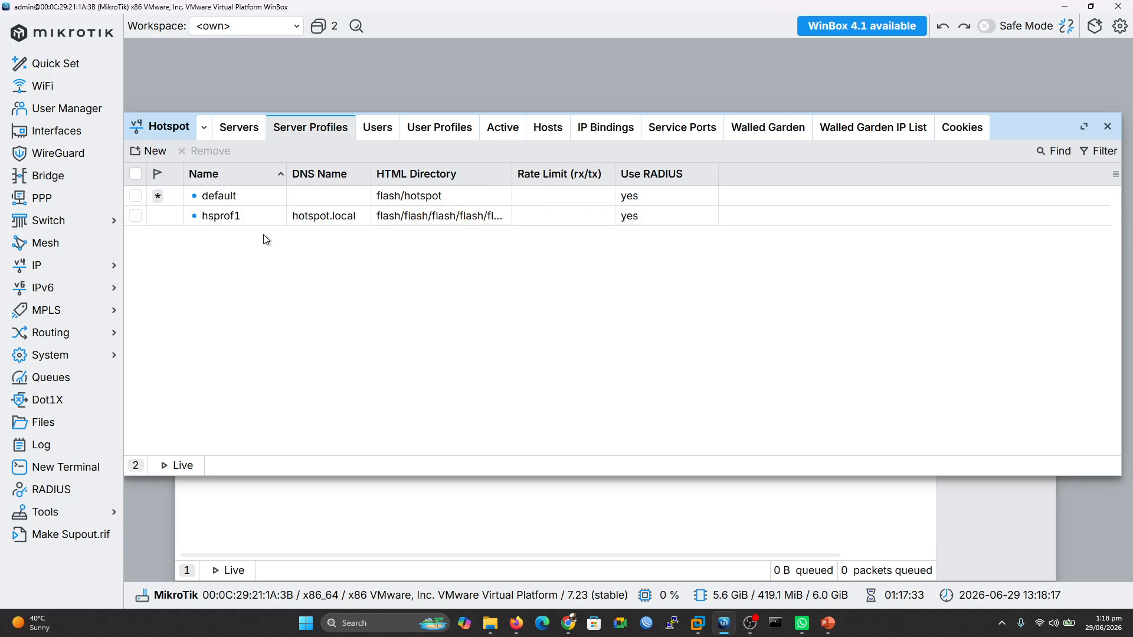
pyautogui.doubleClick(292, 217)
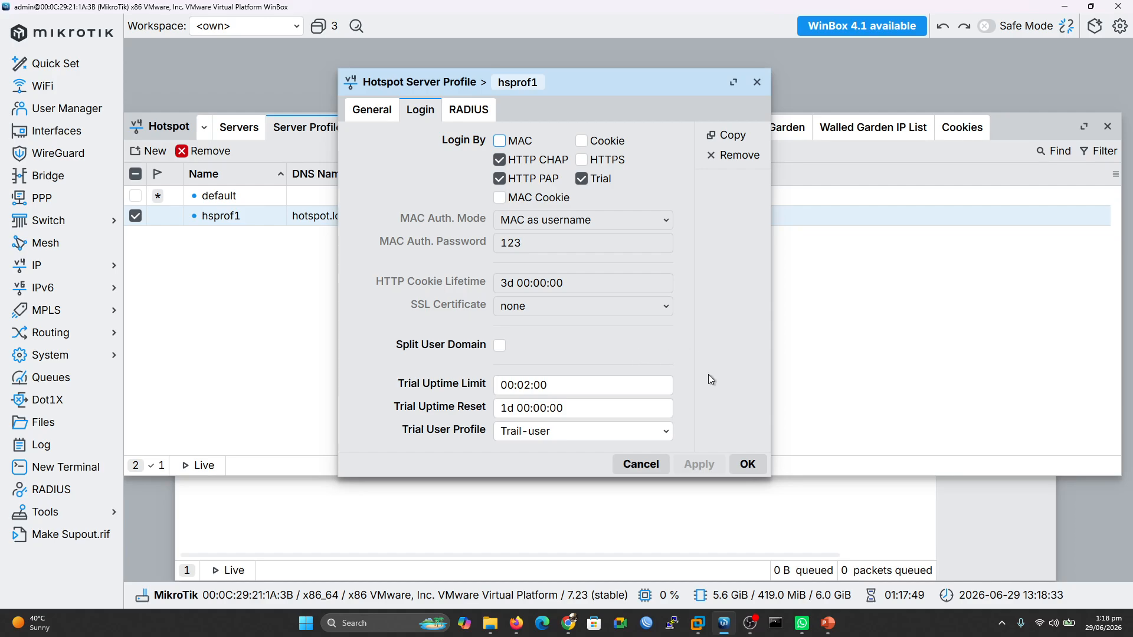
pyautogui.click(757, 82)
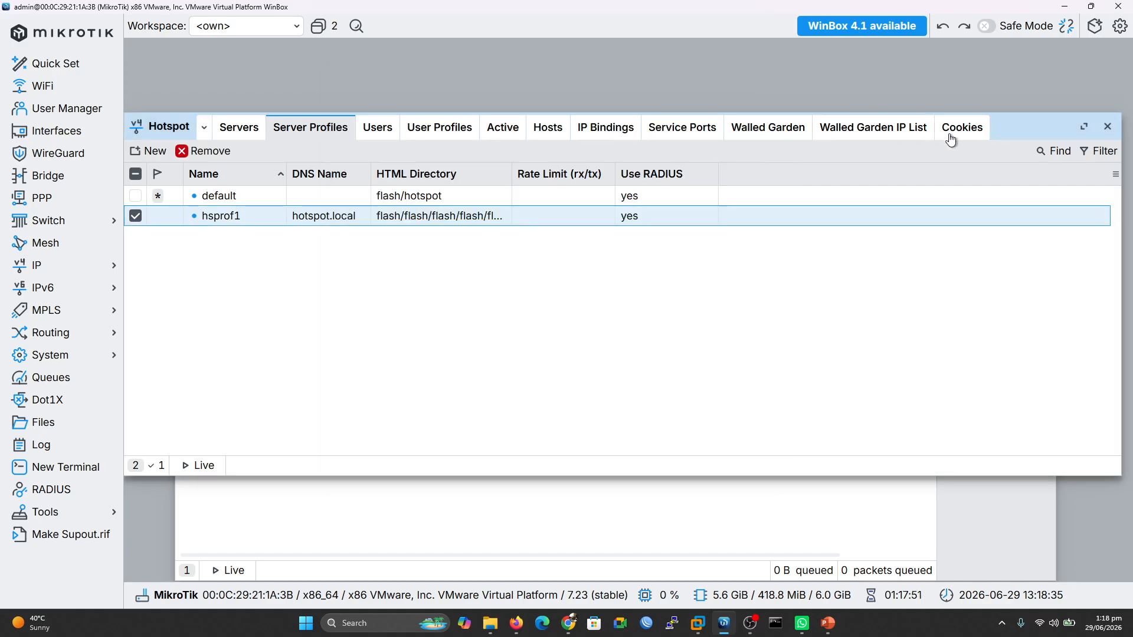
pyautogui.click(950, 140)
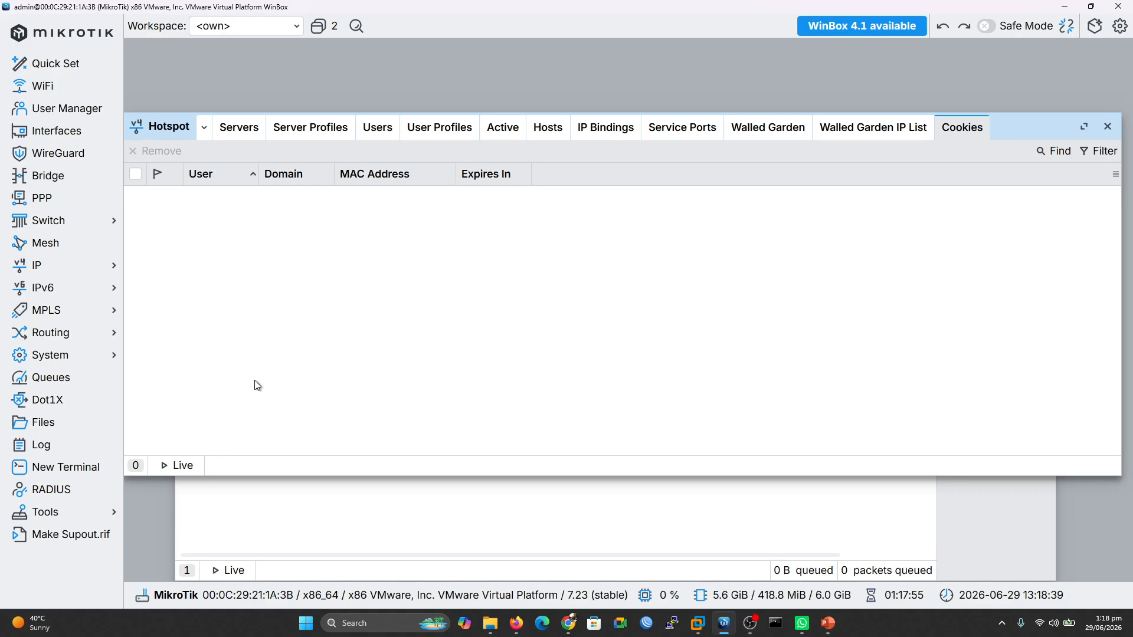
# - Recheck the active hotspot sessions, then switch to the PowerPoint presentation
pyautogui.click(495, 133)
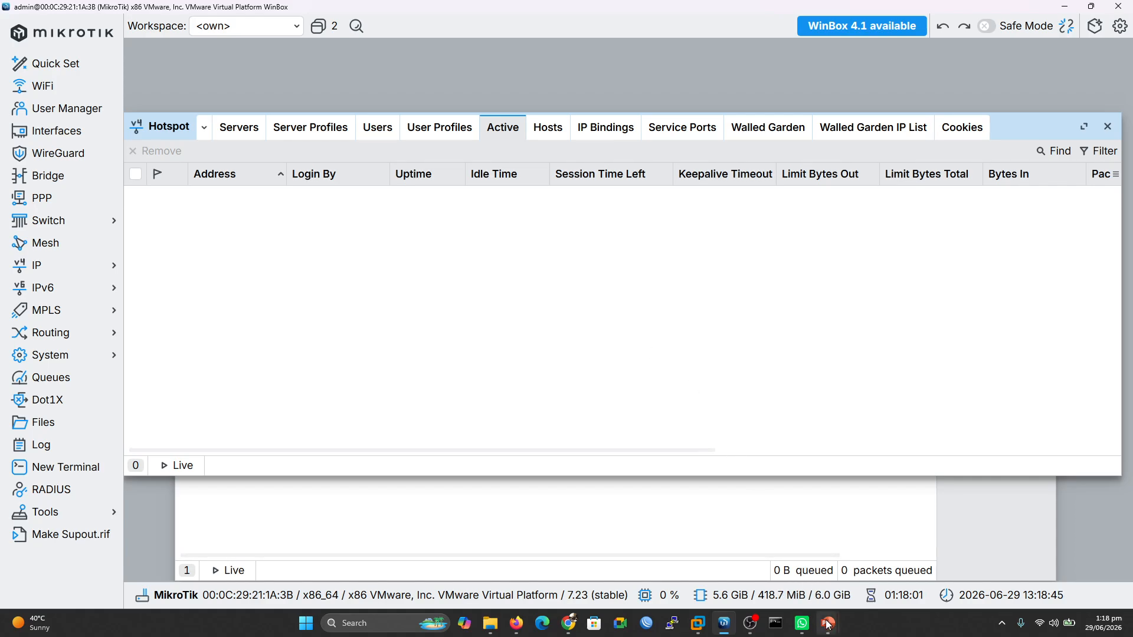
pyautogui.moveTo(826, 620)
pyautogui.click(812, 575)
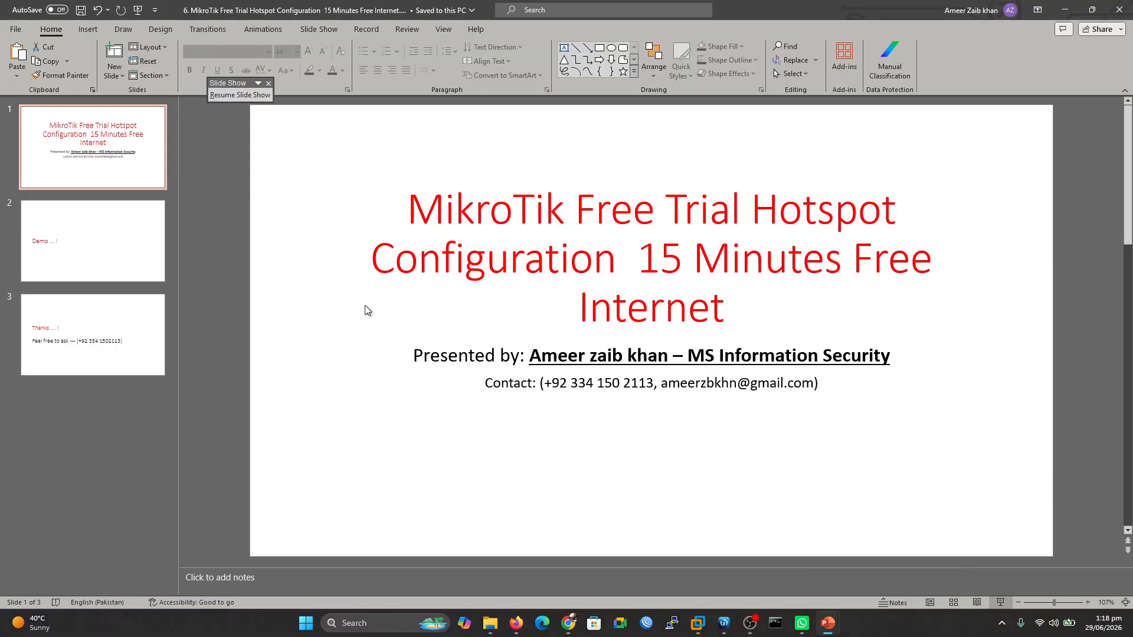